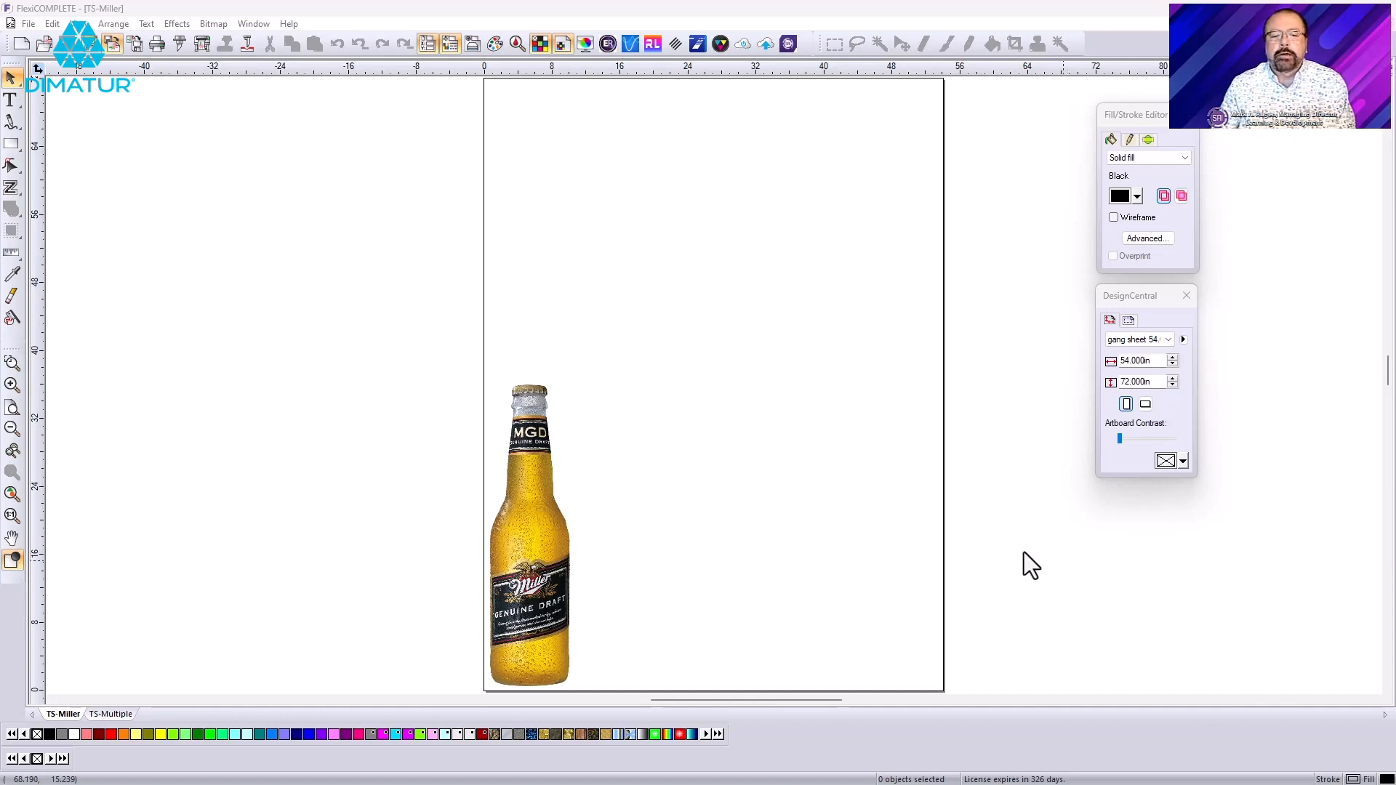
# - Preview a Step and Repeat of the bottle image in five columns and two rows with 0.250 in spacing, and cancel it
pyautogui.click(534, 524)
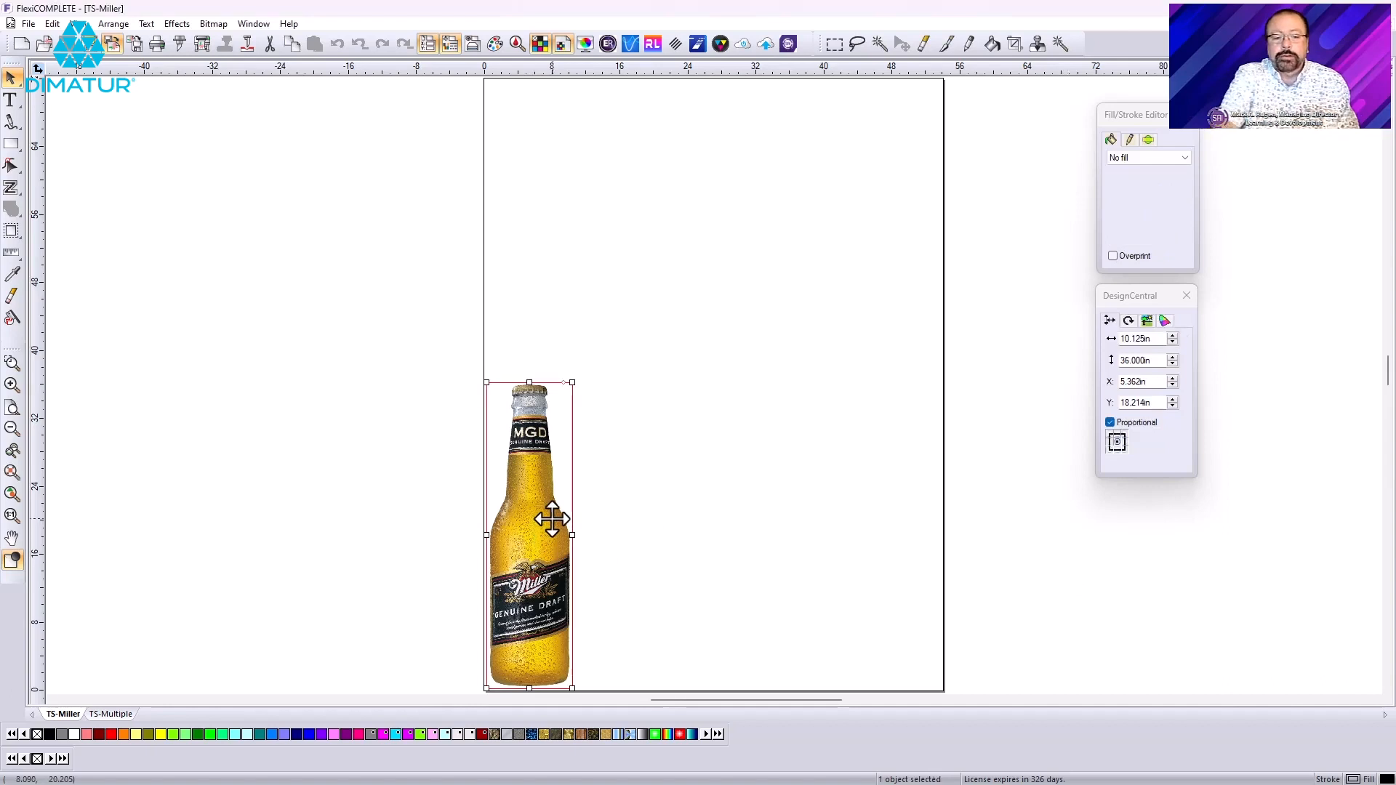
pyautogui.click(112, 25)
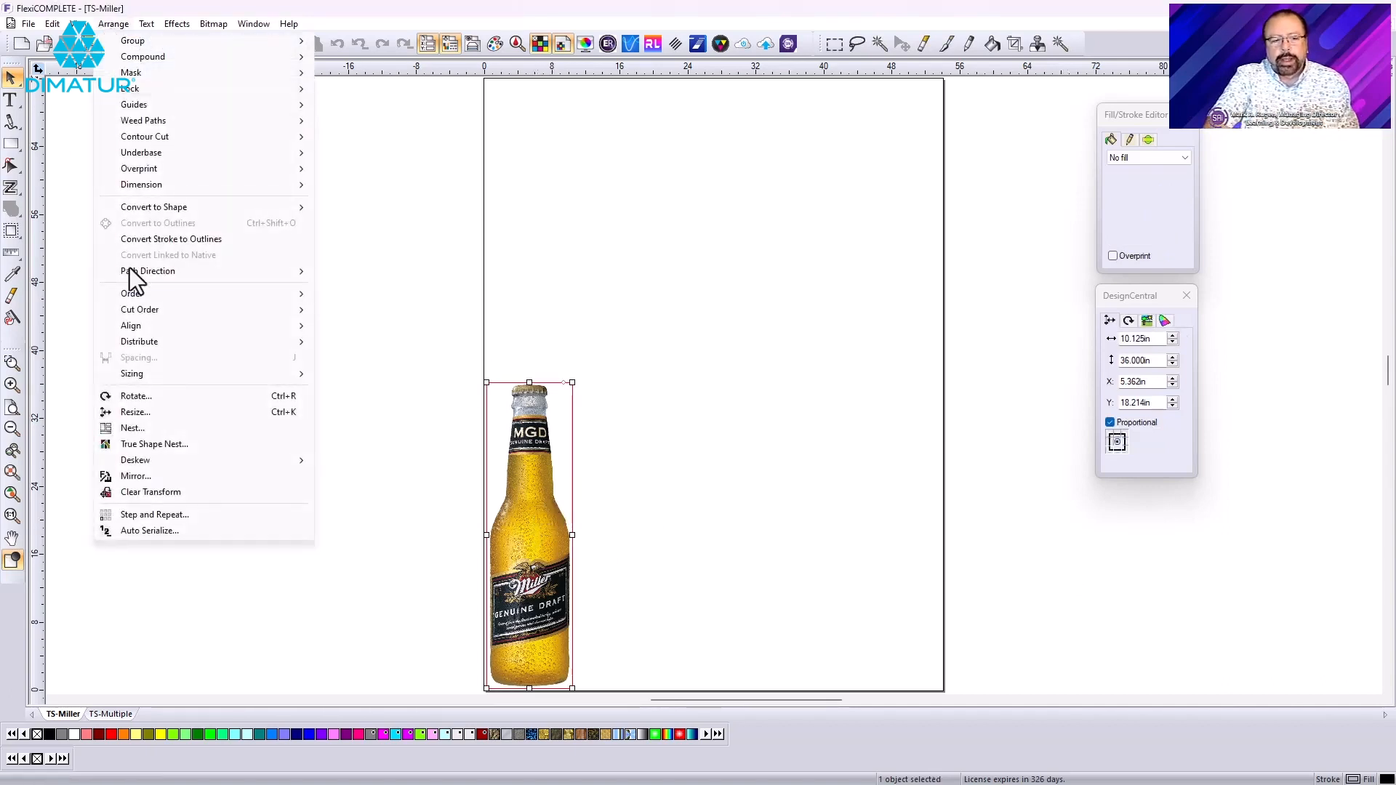
pyautogui.click(157, 515)
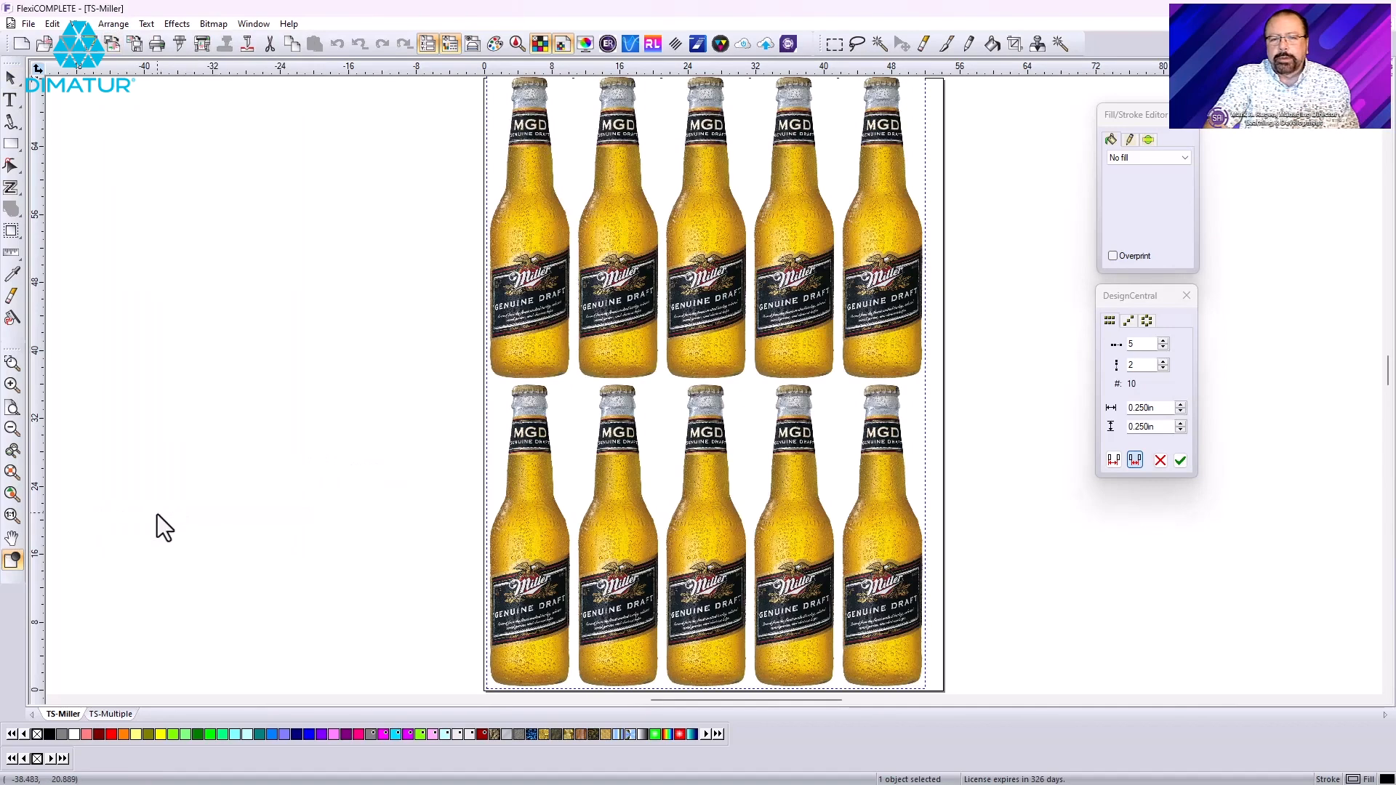
pyautogui.scroll(2, 964, 498)
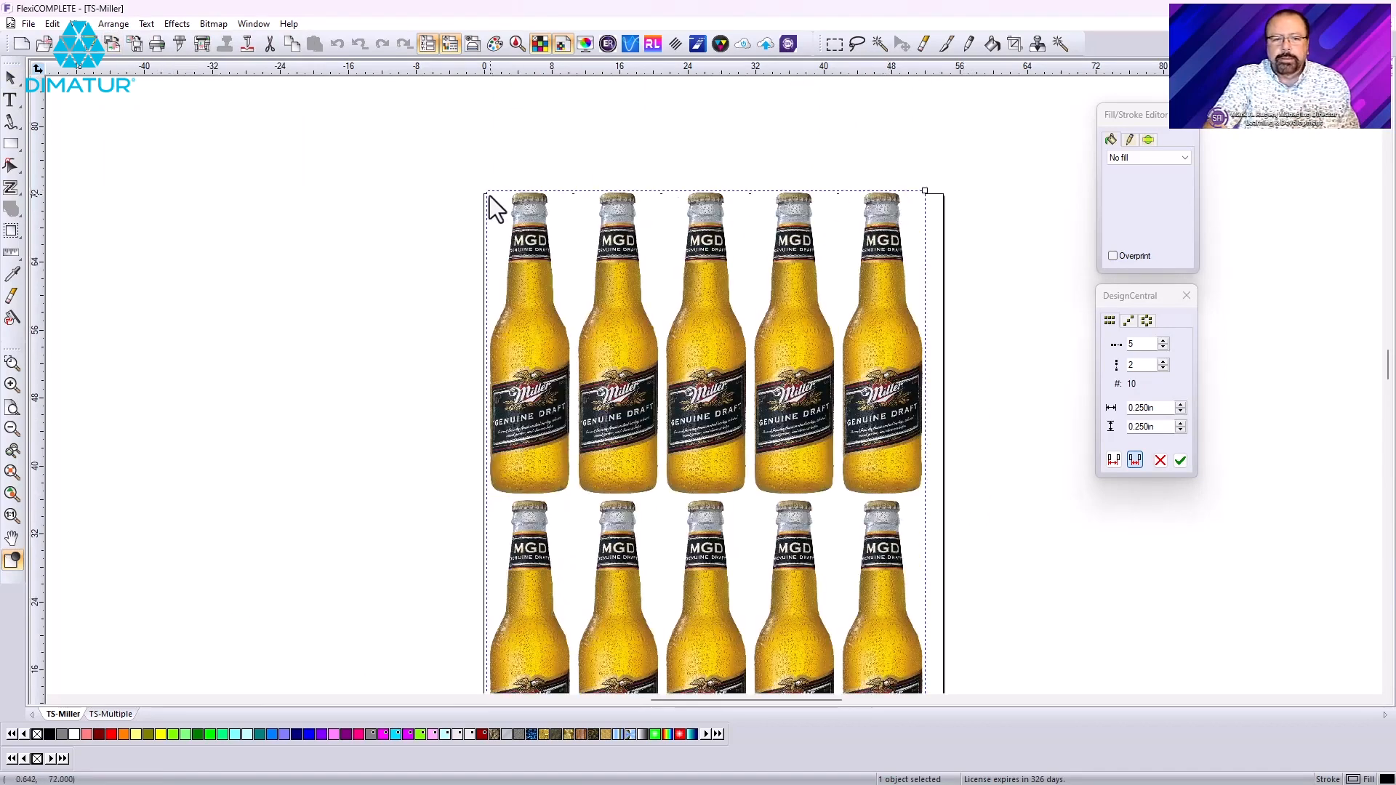
pyautogui.scroll(-2, 1008, 263)
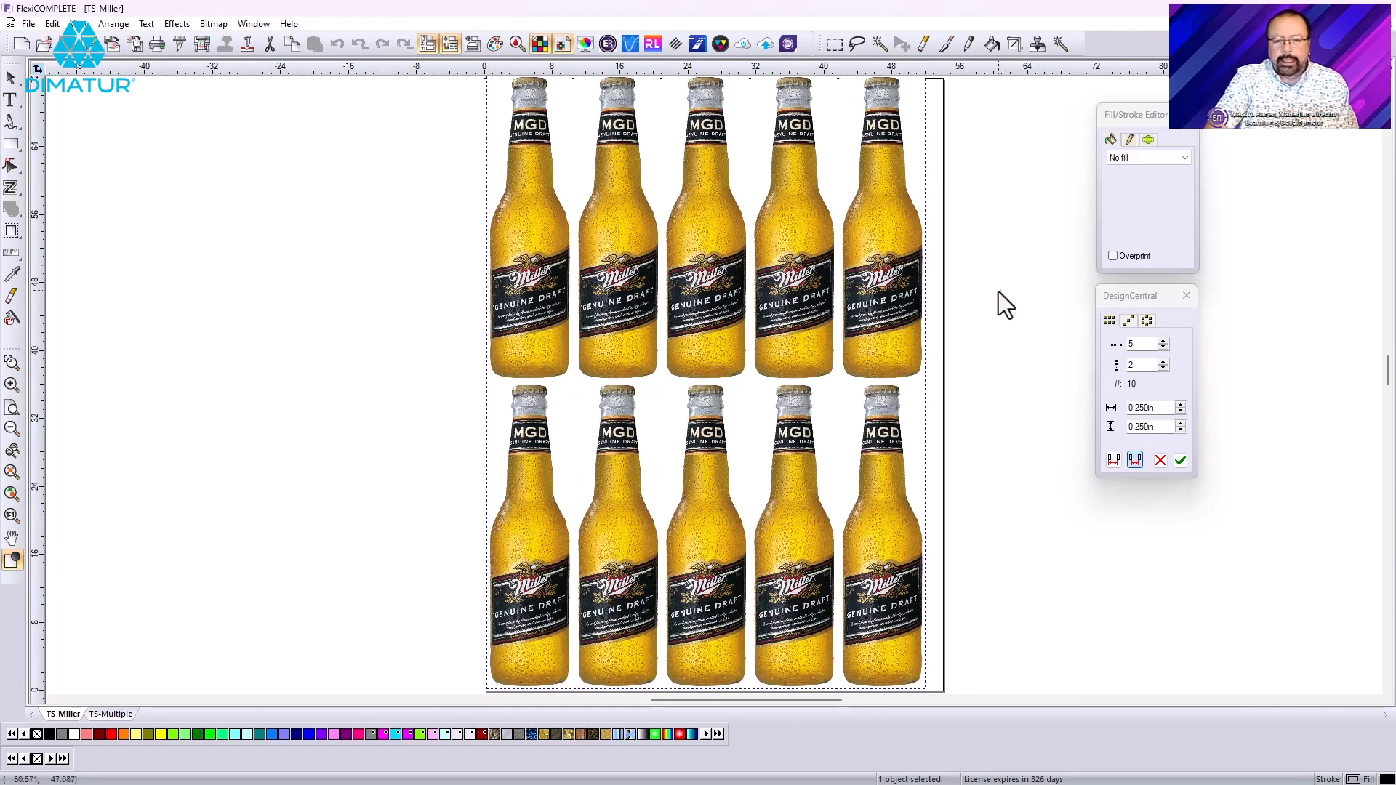
pyautogui.press('Escape')
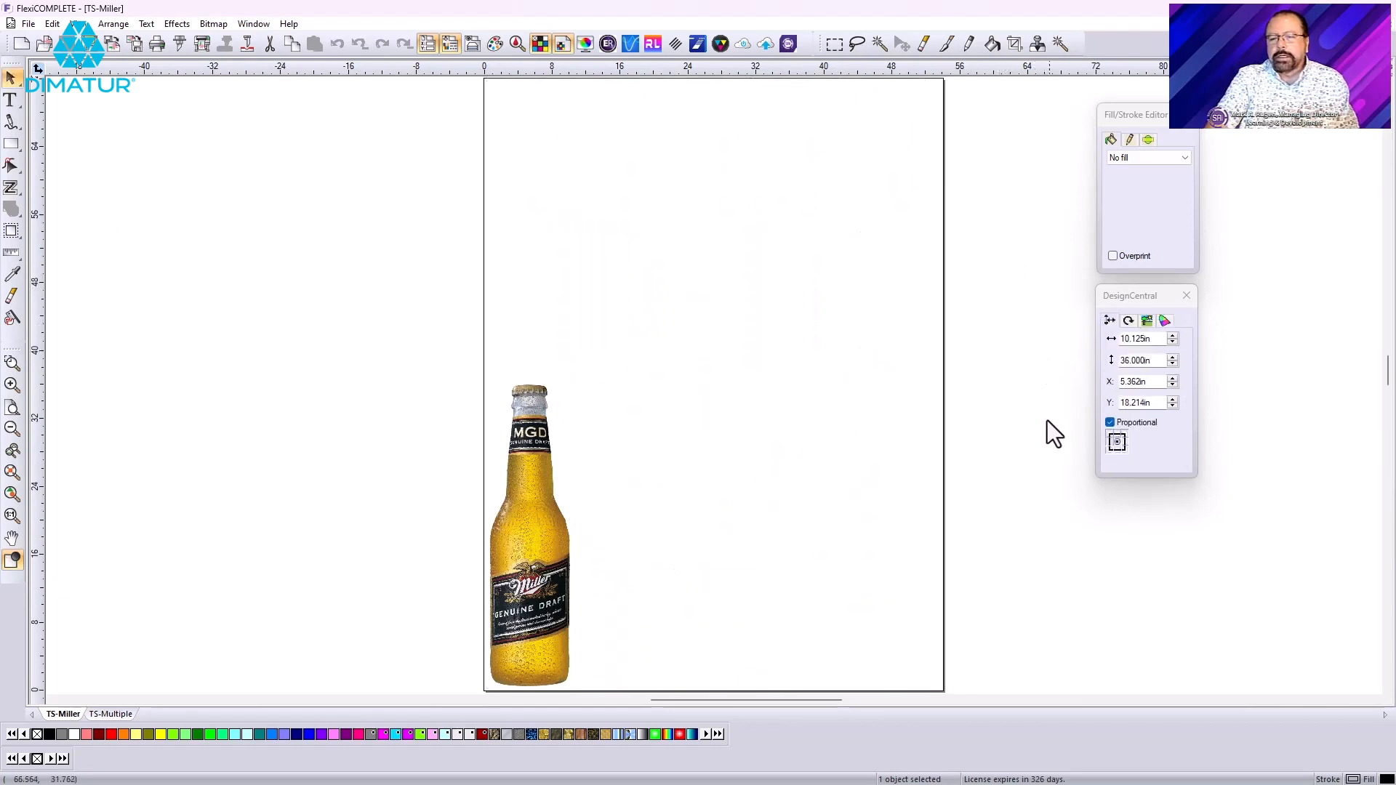
pyautogui.click(1002, 351)
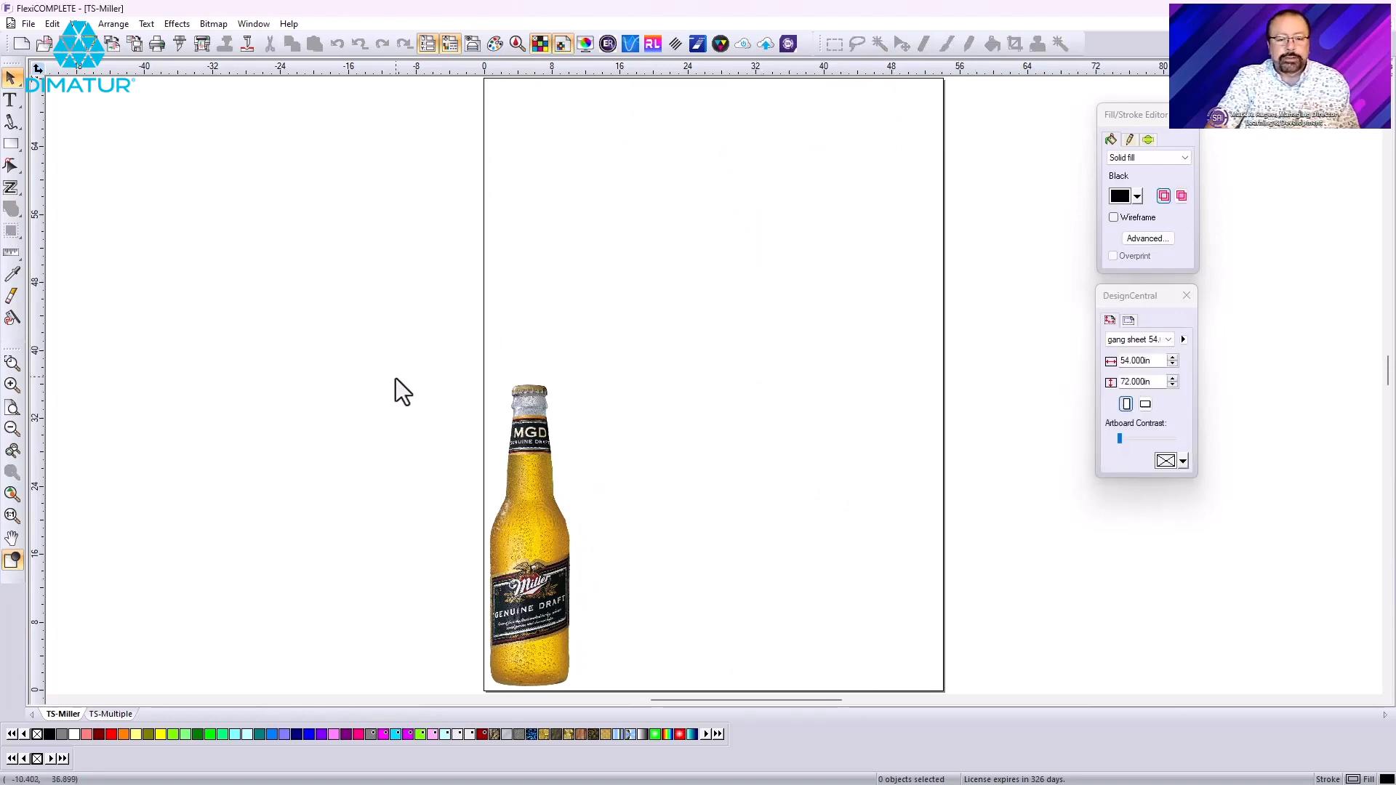
pyautogui.click(526, 530)
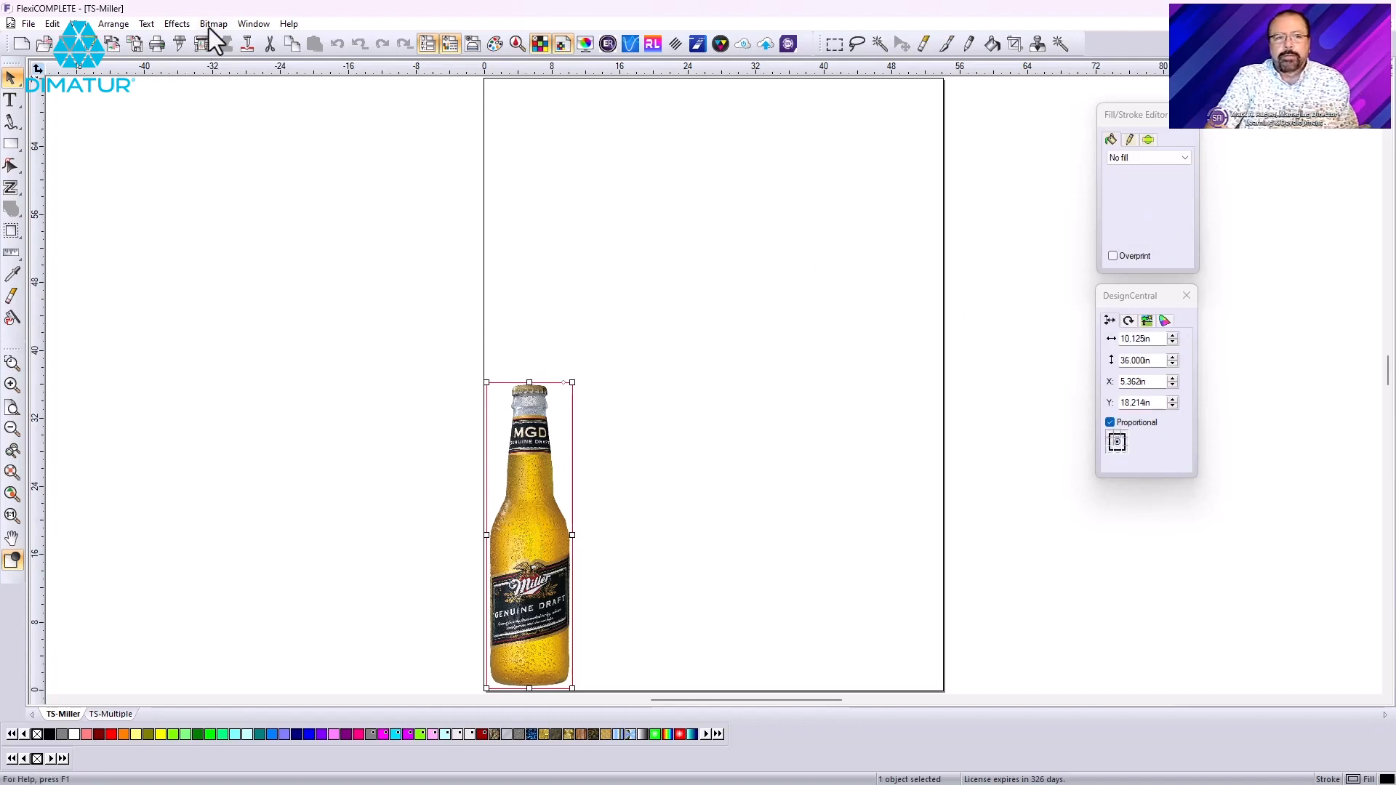
pyautogui.click(179, 24)
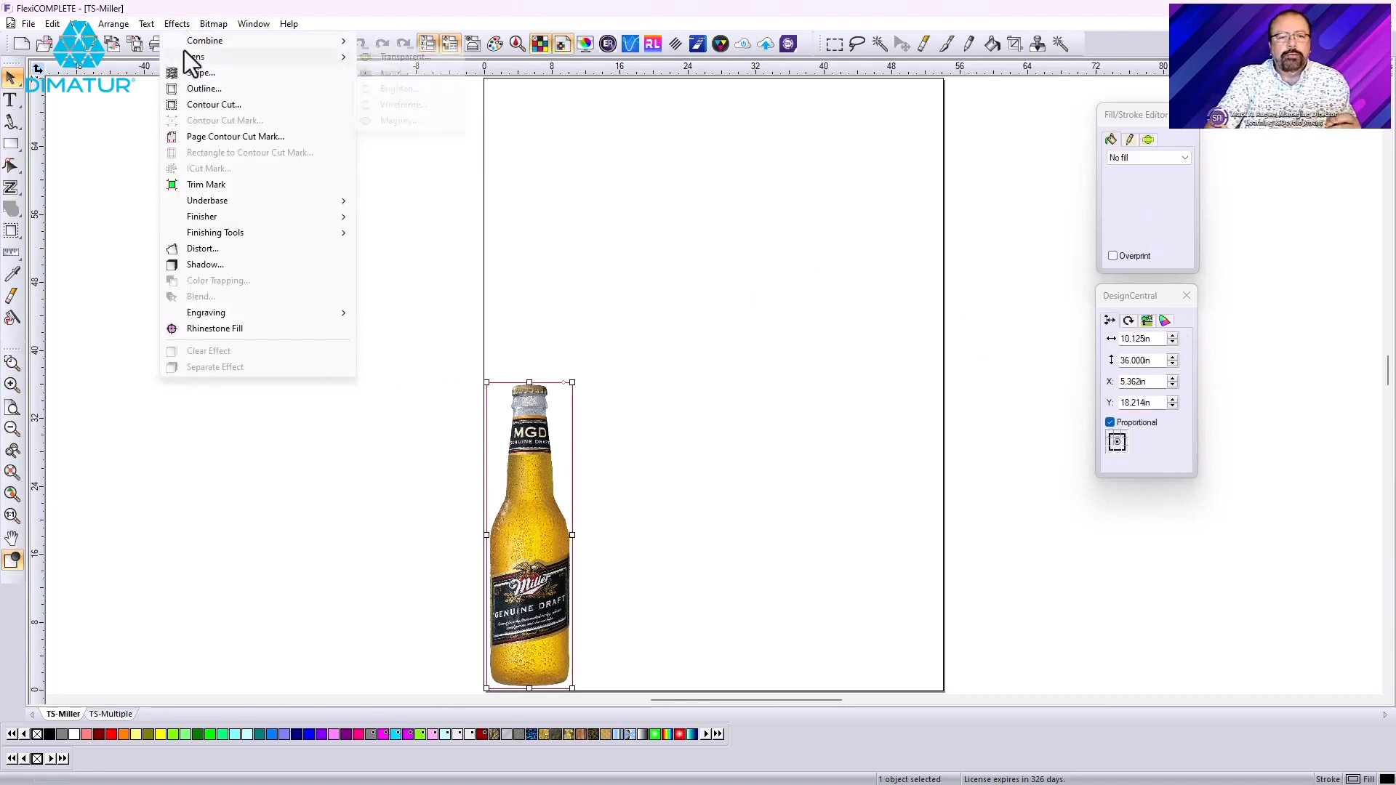
pyautogui.click(209, 104)
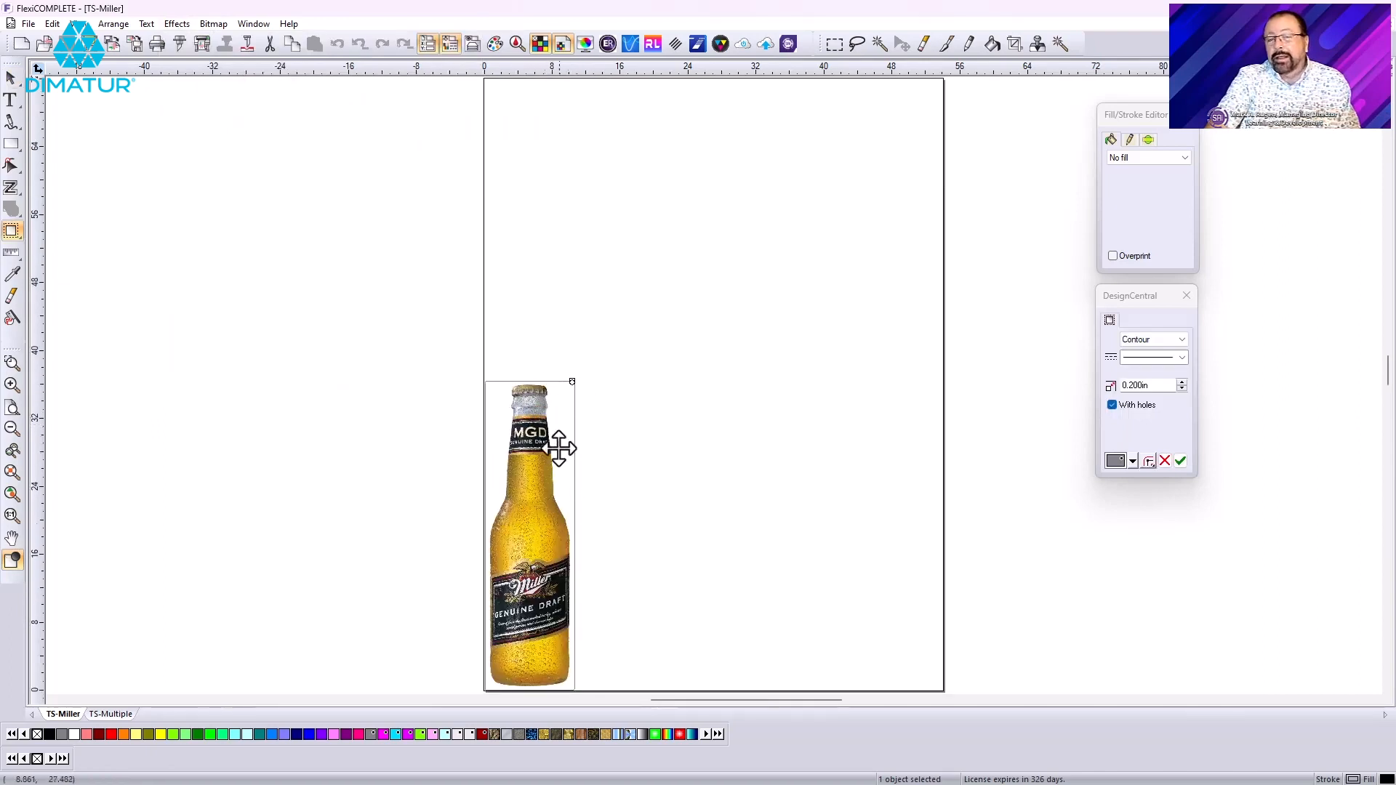
pyautogui.click(382, 336)
# - Make the white background around the bottle bitmap transparent at a tolerance of 0
pyautogui.click(556, 542)
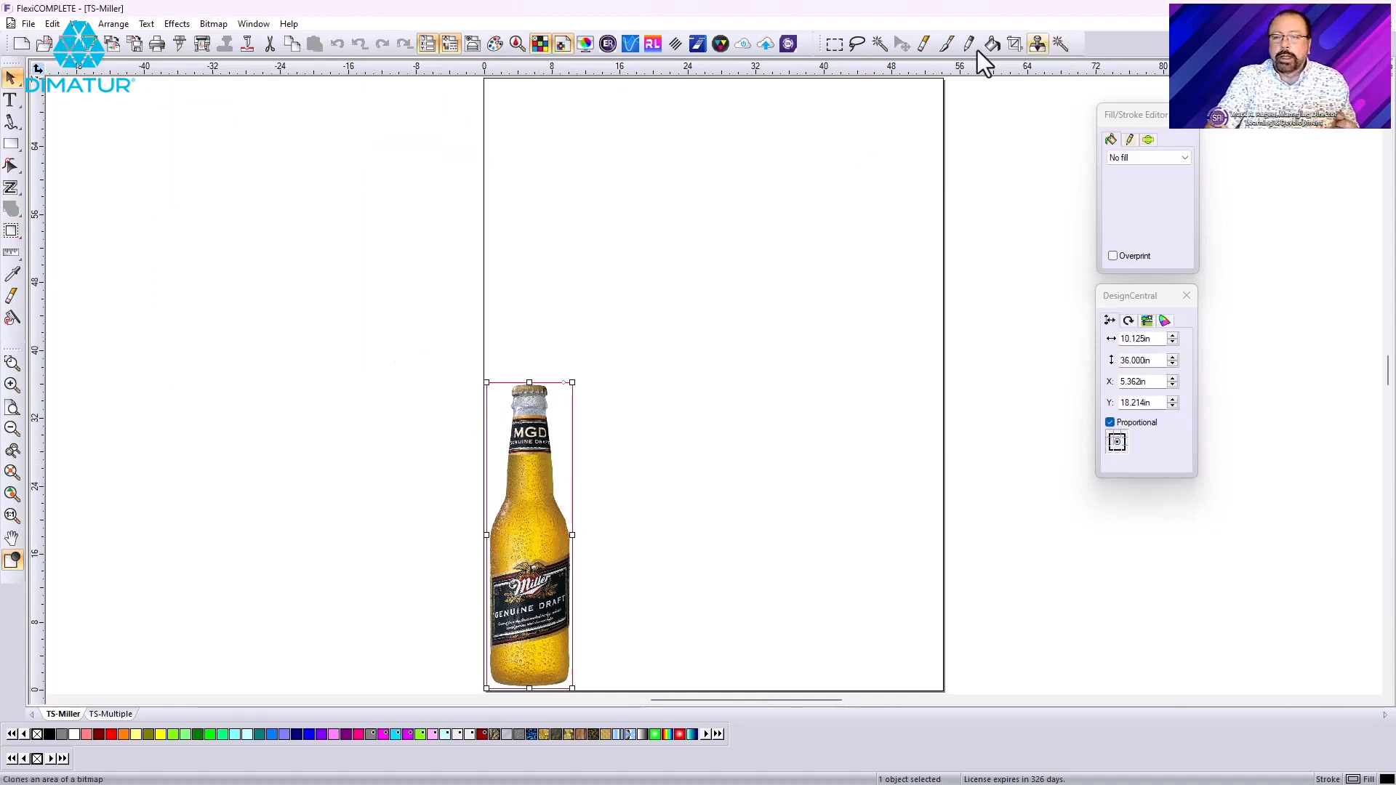
pyautogui.click(1058, 43)
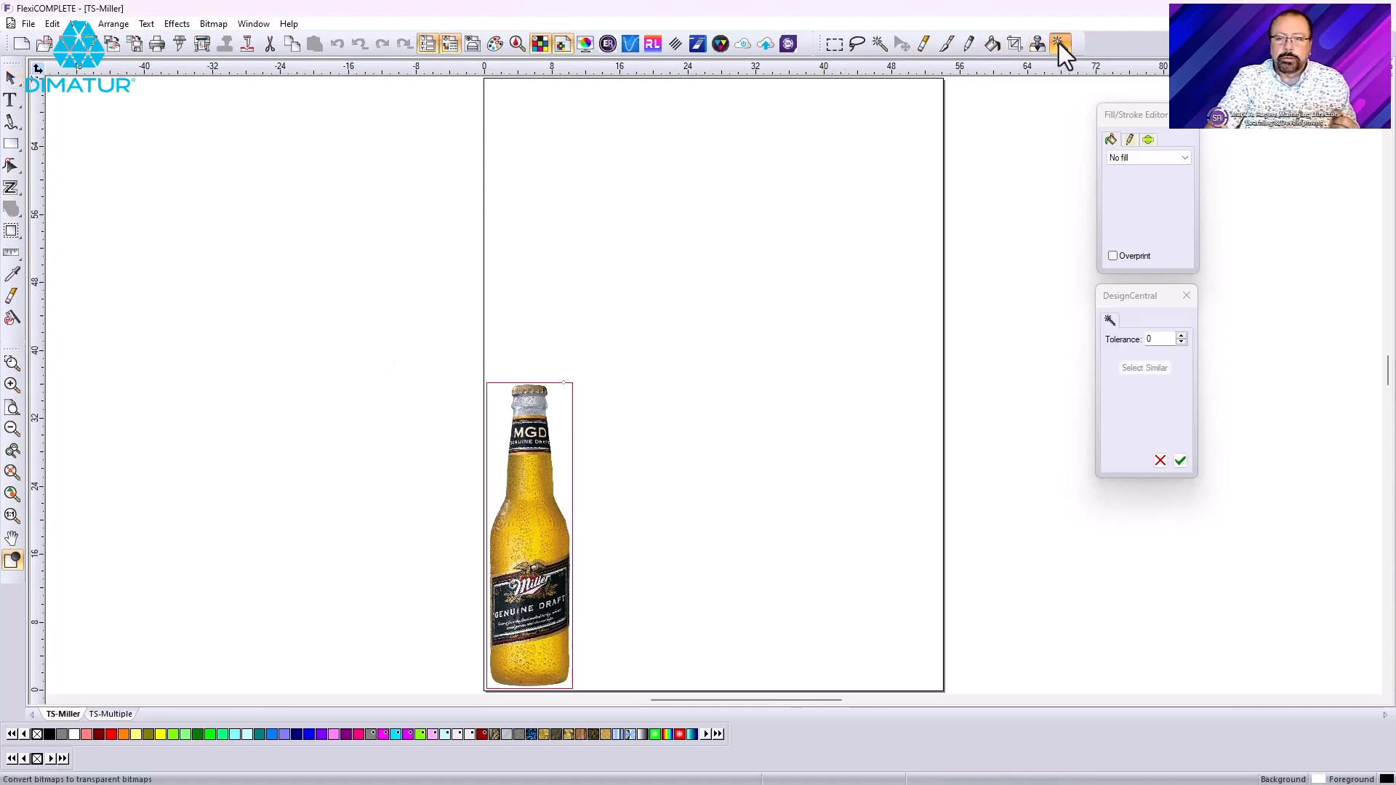
pyautogui.click(562, 421)
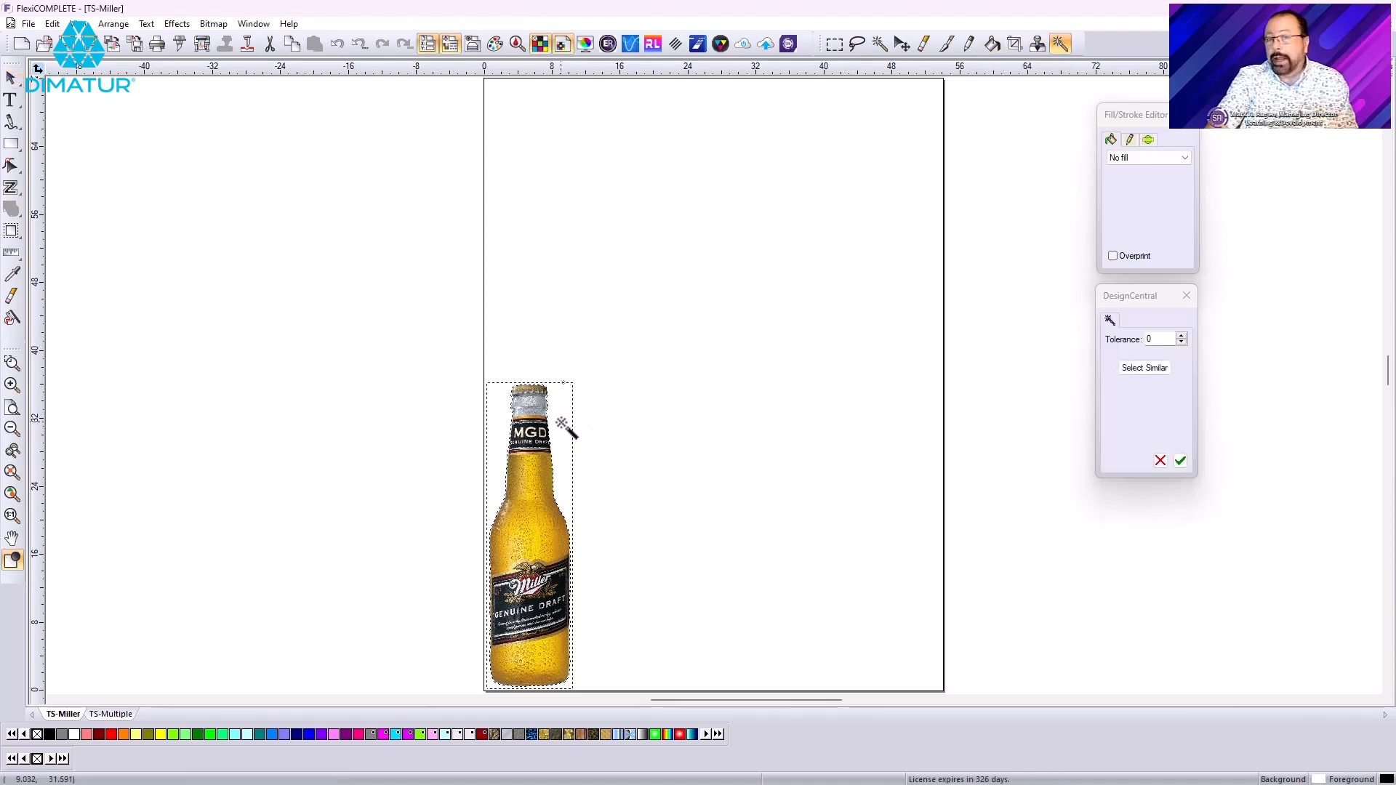
pyautogui.click(1181, 461)
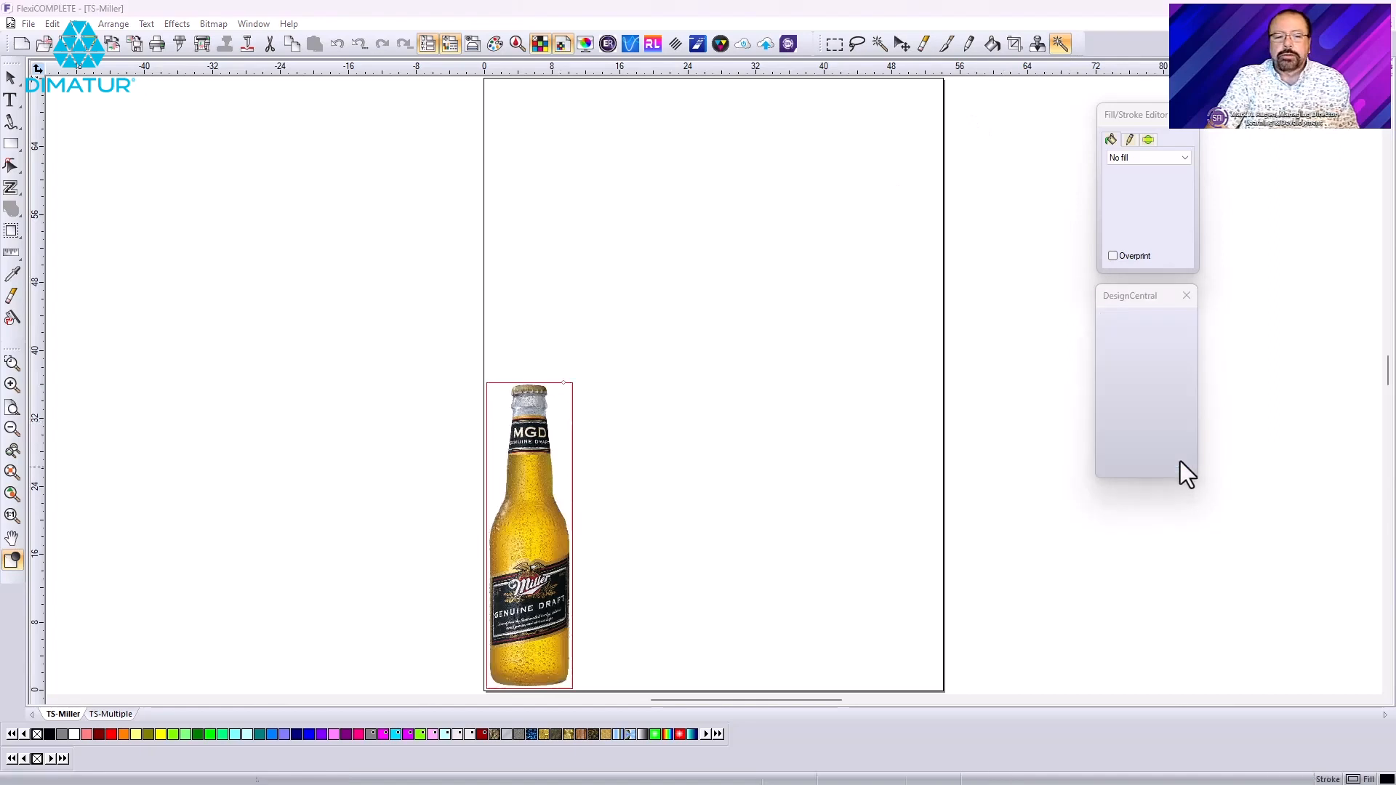
# - Add a contour cut around the bottle with a 0.200 in offset and the with-holes option enabled
pyautogui.click(177, 24)
pyautogui.click(205, 106)
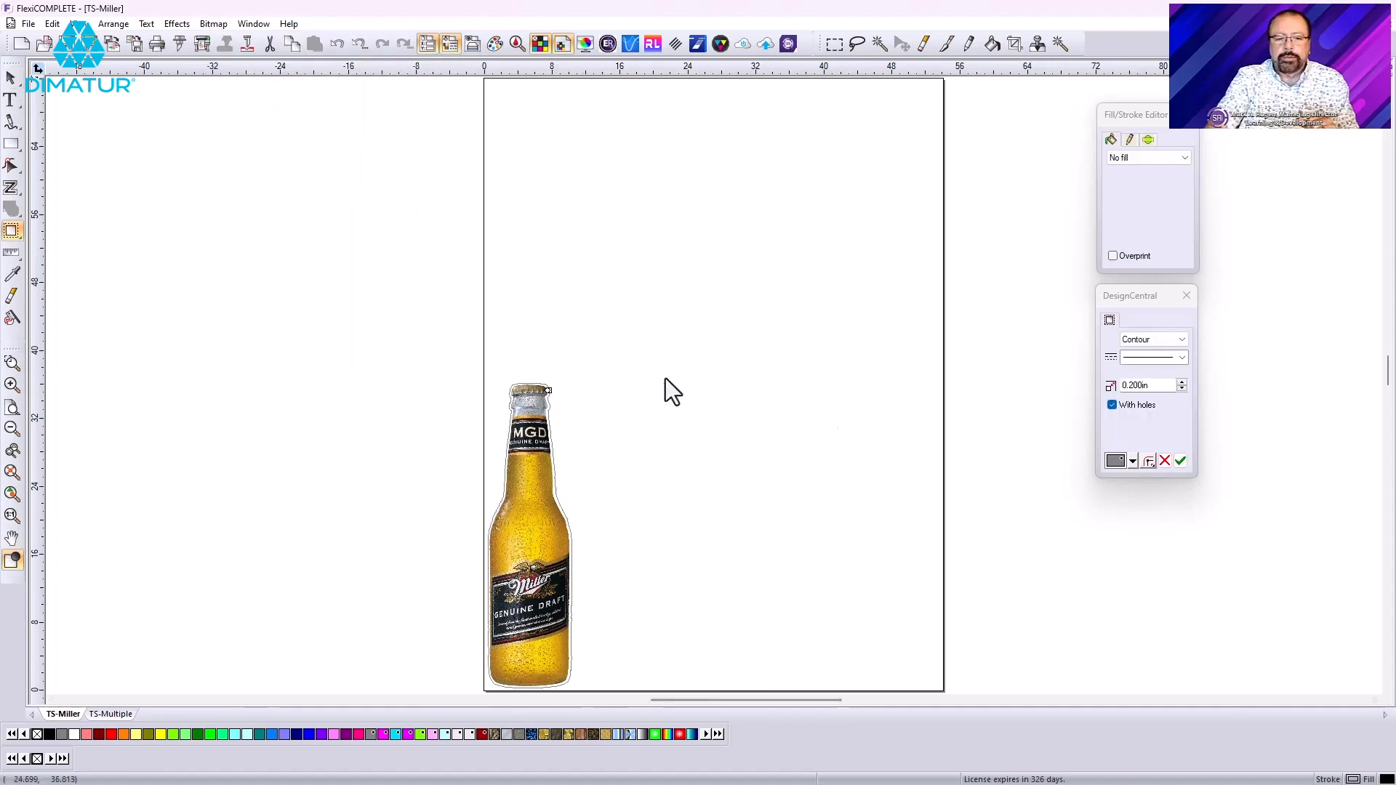
pyautogui.click(1180, 461)
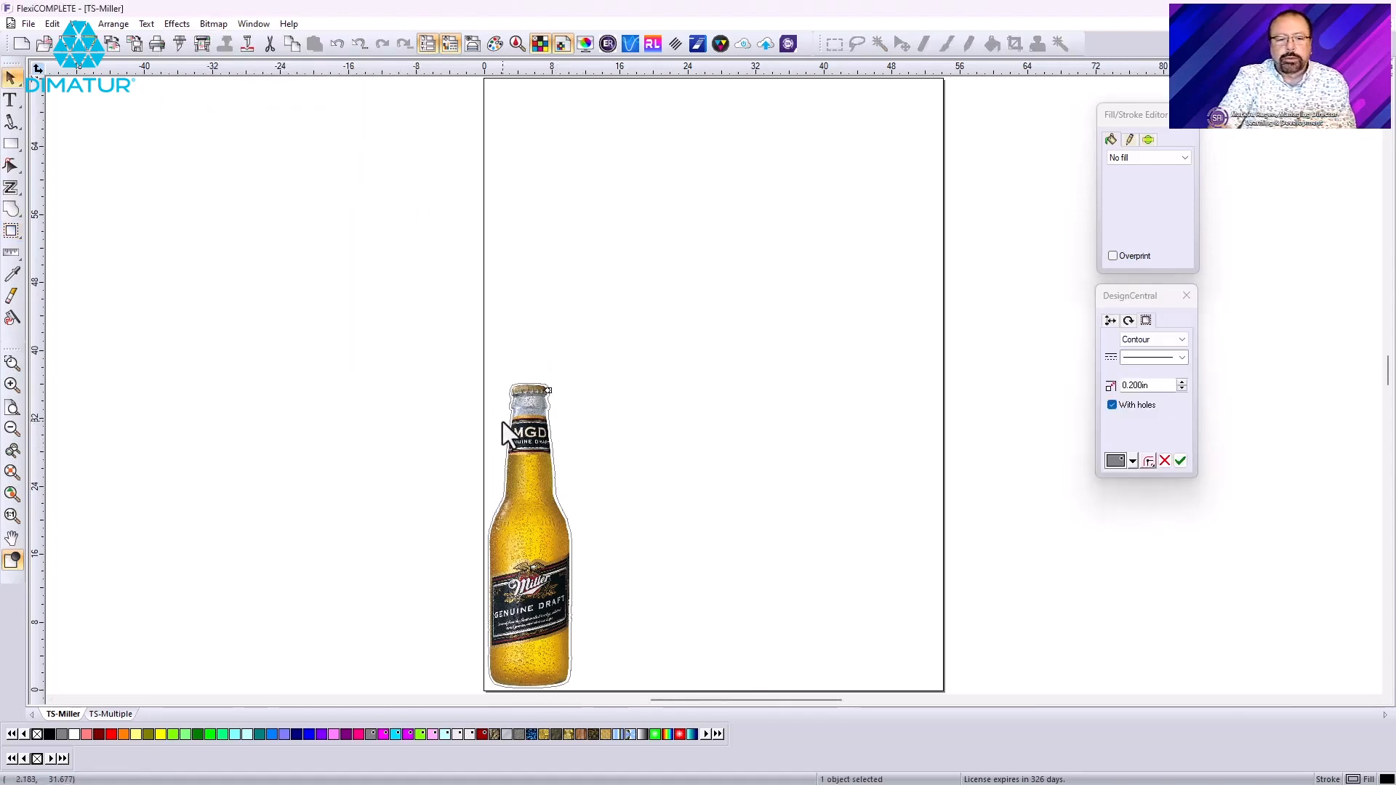
# - Step and repeat the contour-cut bottle five across and two down with 0.250 in spacing, and undo the repetition
pyautogui.click(543, 546)
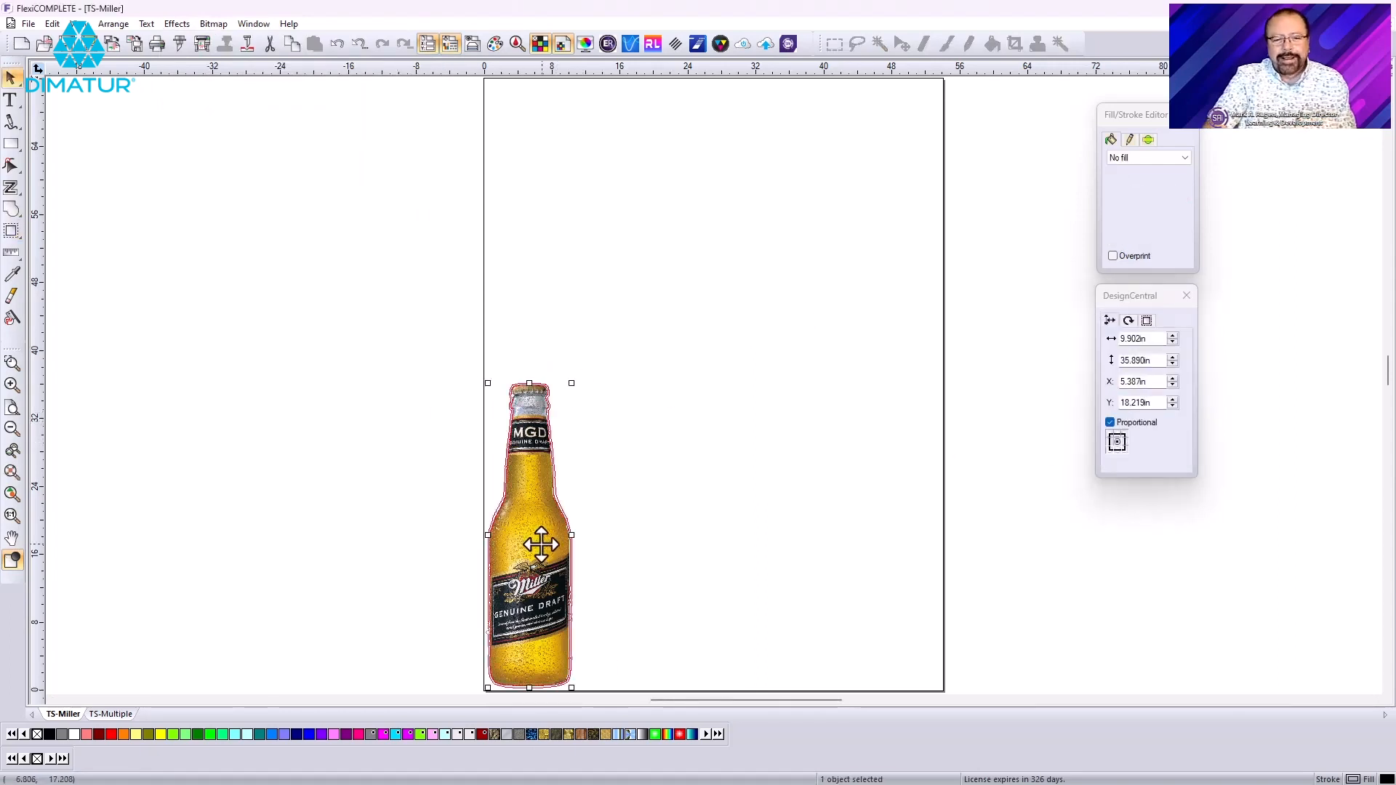
pyautogui.click(110, 27)
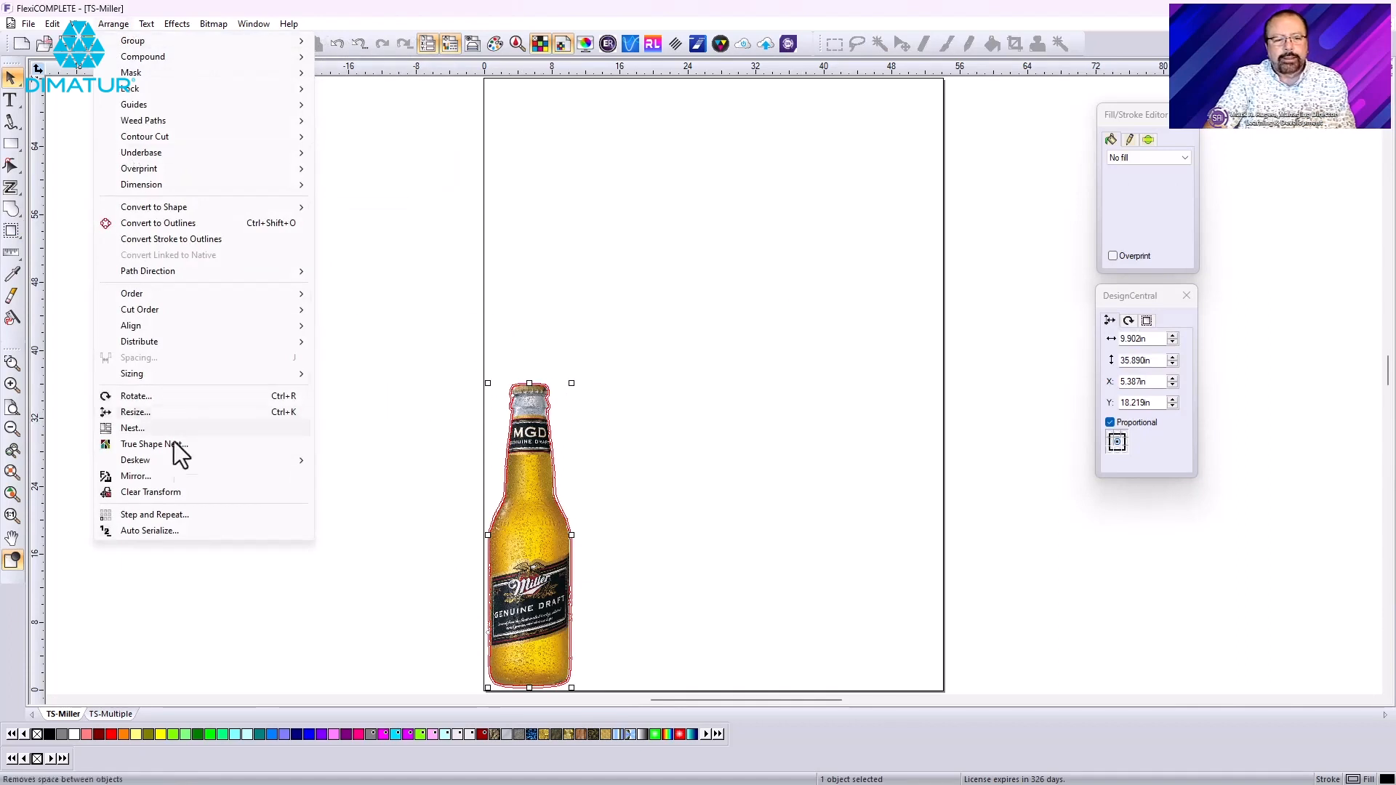
pyautogui.click(177, 515)
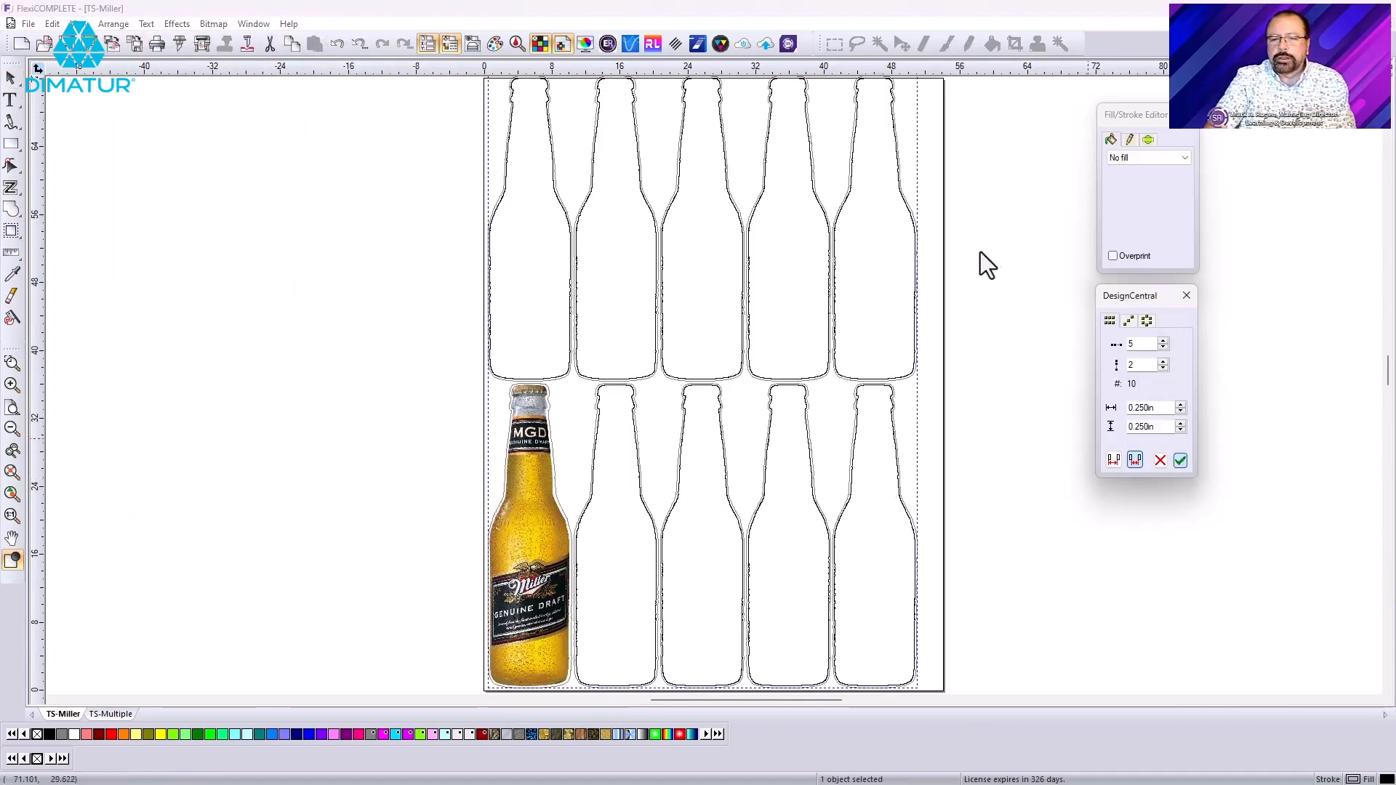
pyautogui.scroll(3, 984, 231)
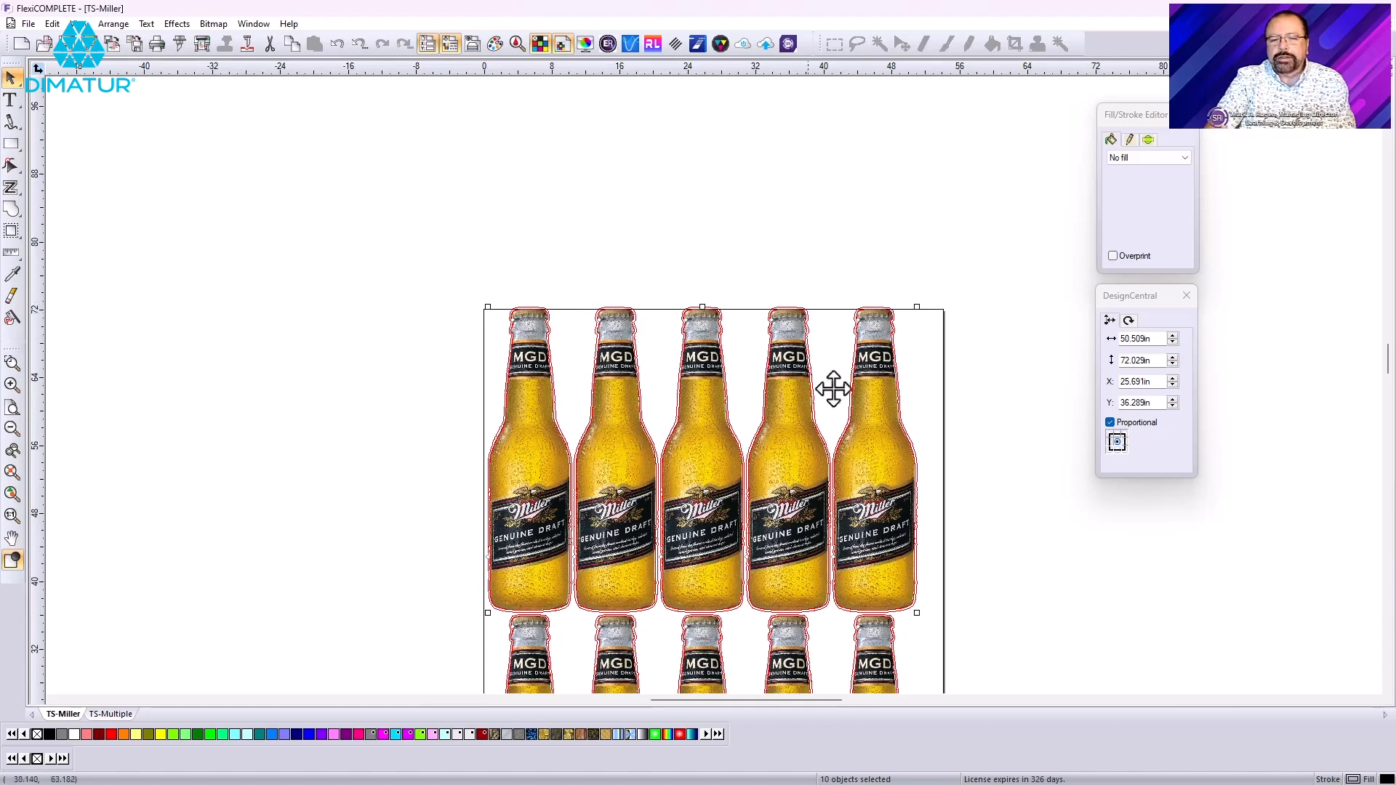
pyautogui.scroll(-3, 1012, 384)
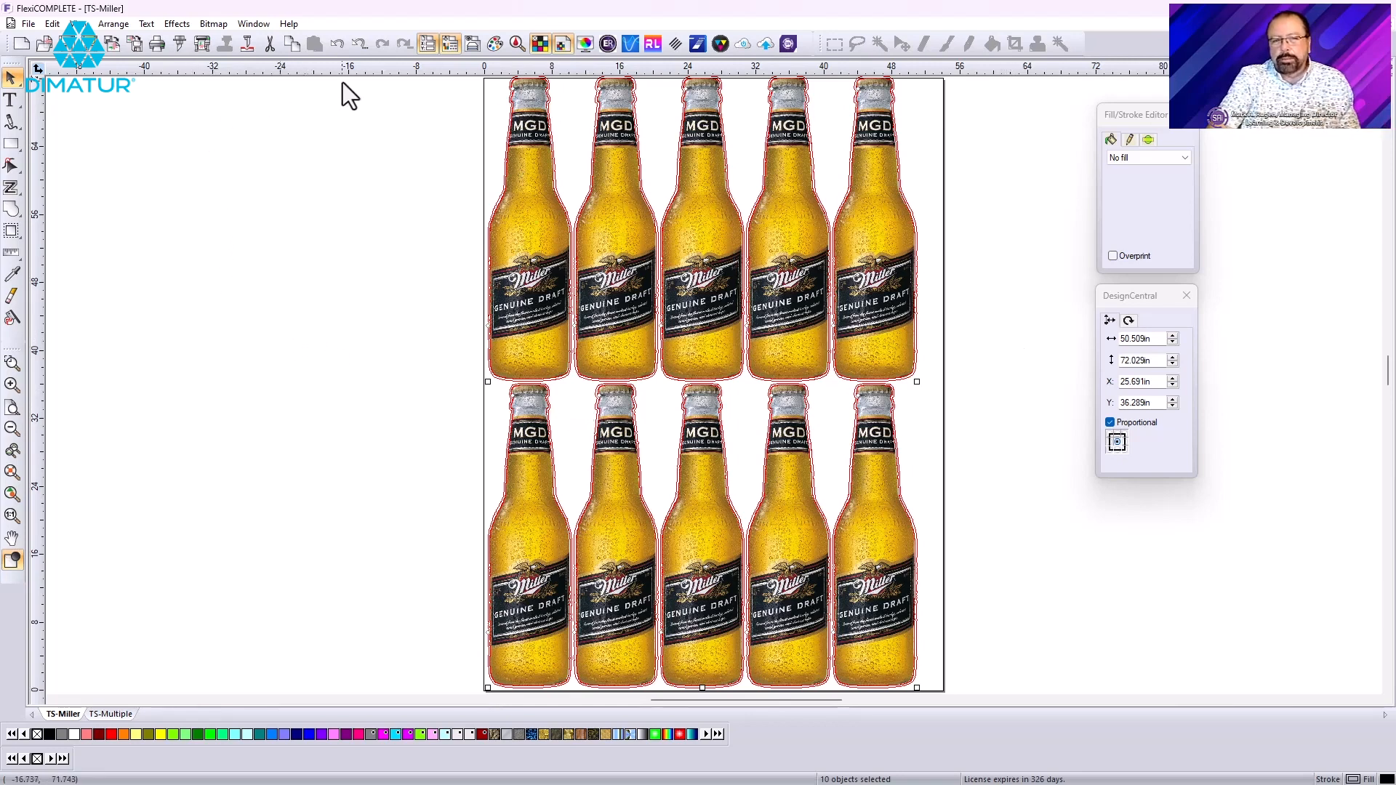
pyautogui.click(338, 44)
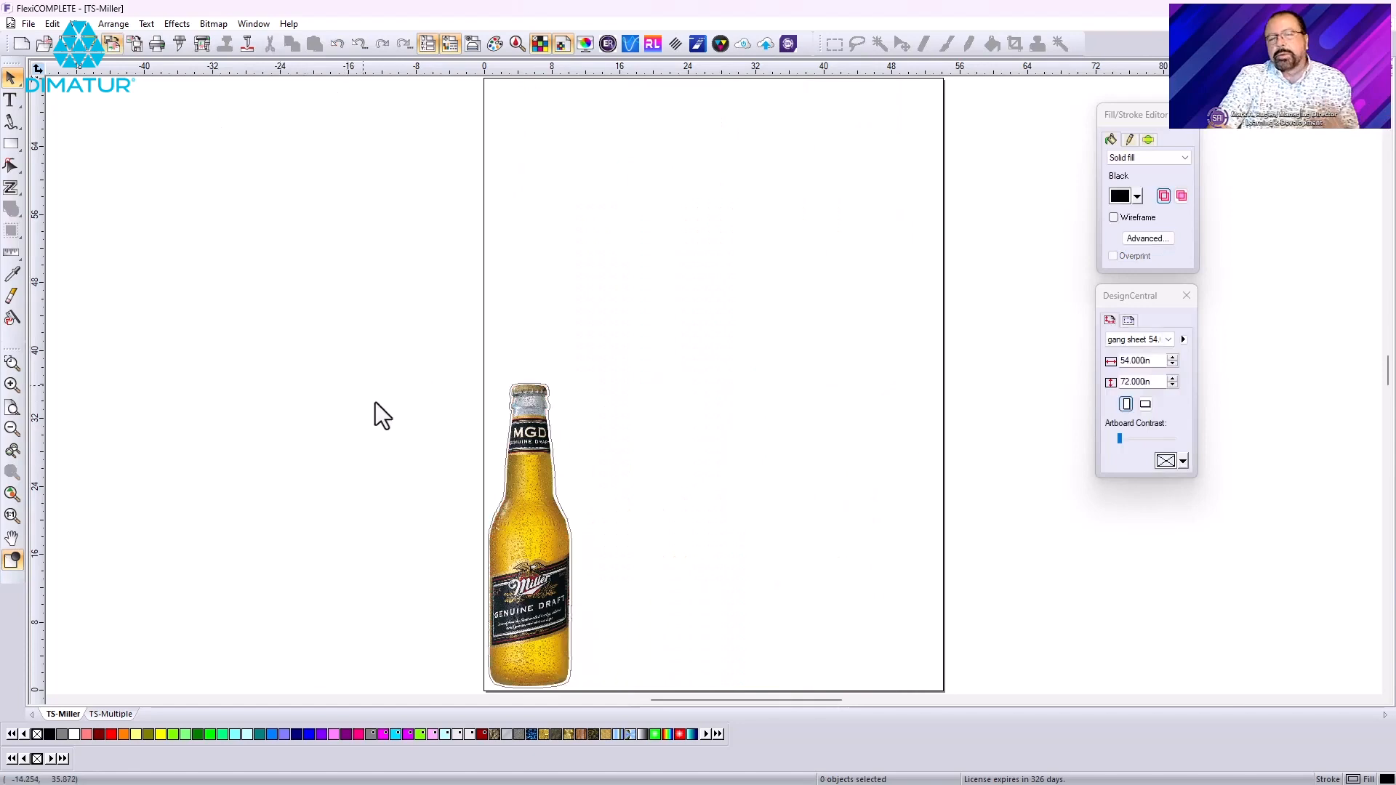
# - Start a True Shape Nest of the bottle and its contour cut, with the number of copies set to 10
pyautogui.moveTo(430, 373); pyautogui.dragTo(622, 523)
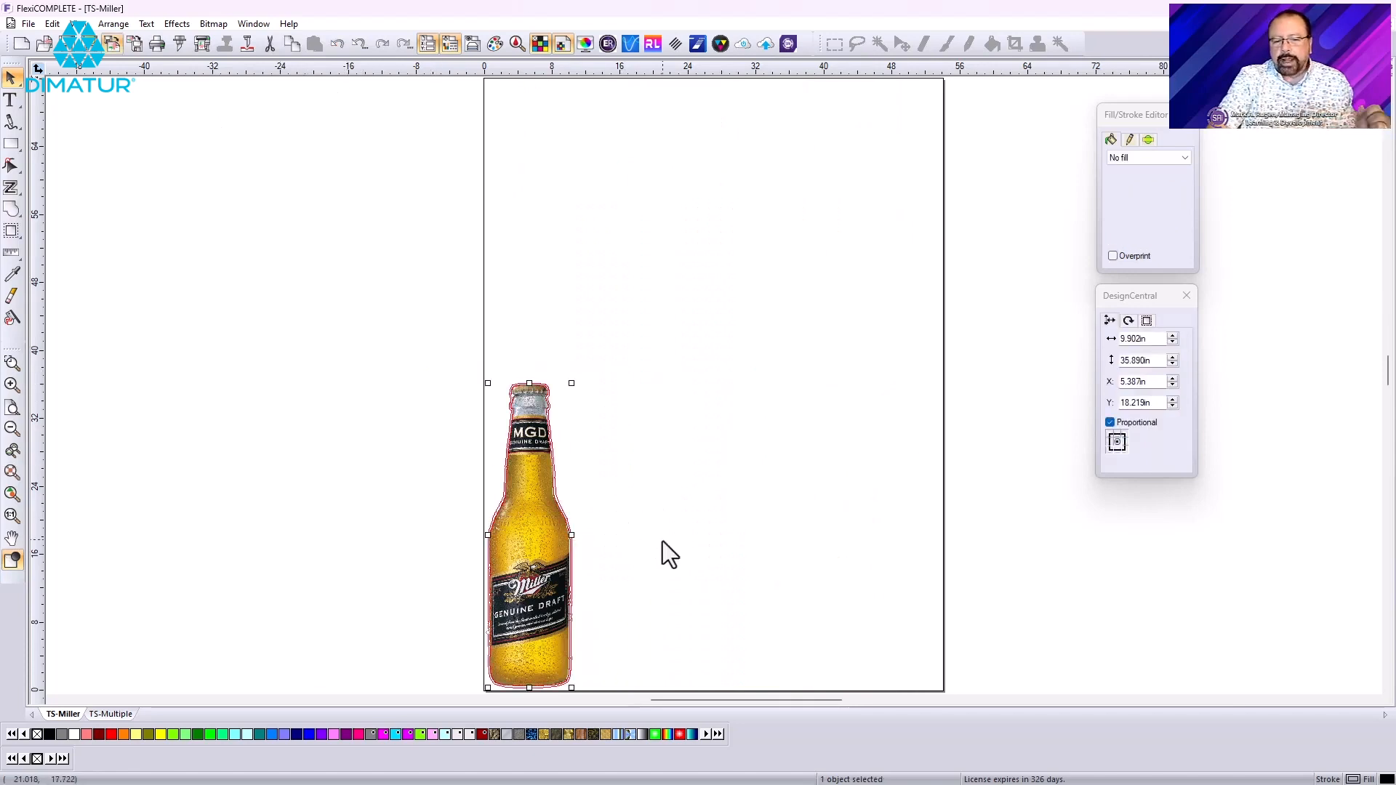
pyautogui.click(108, 24)
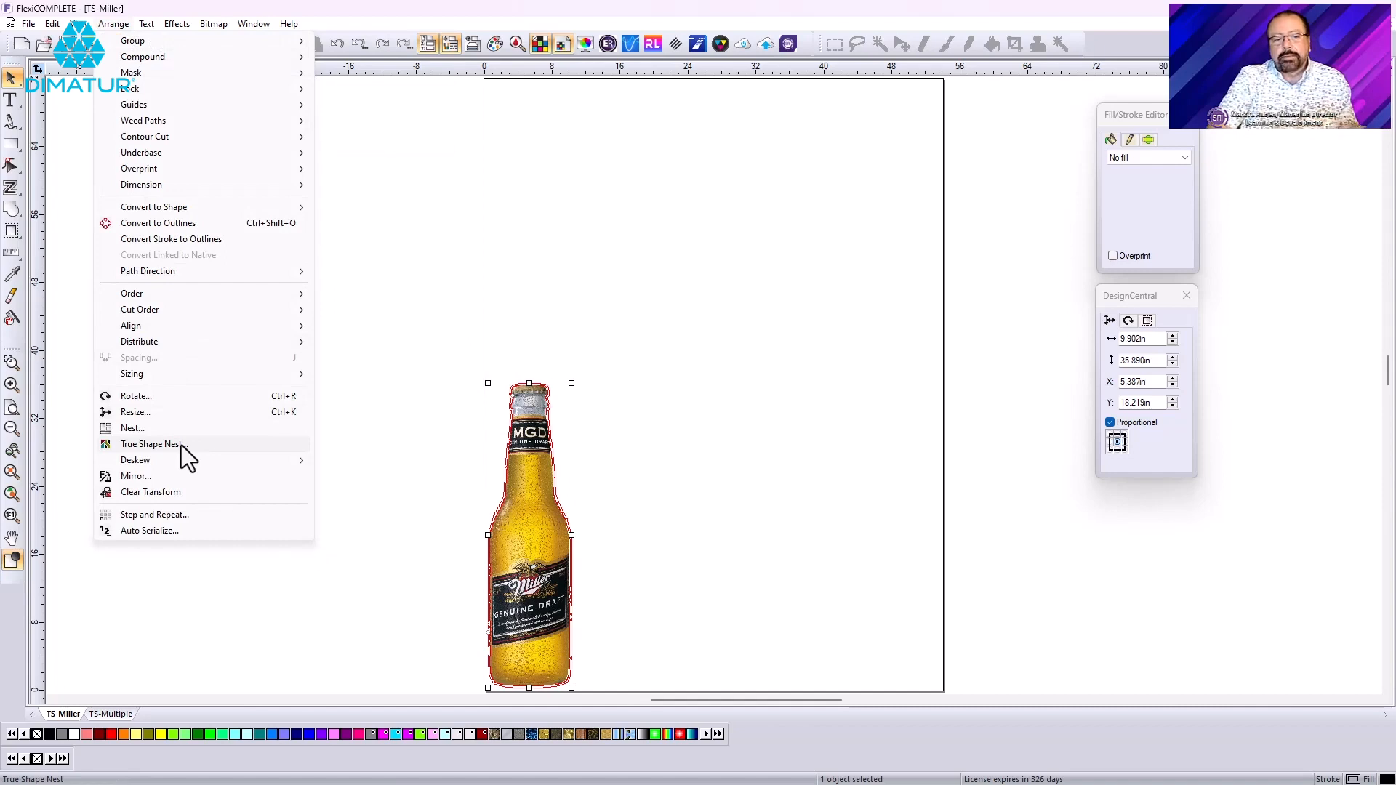
pyautogui.click(181, 445)
pyautogui.moveTo(1140, 298); pyautogui.dragTo(386, 191)
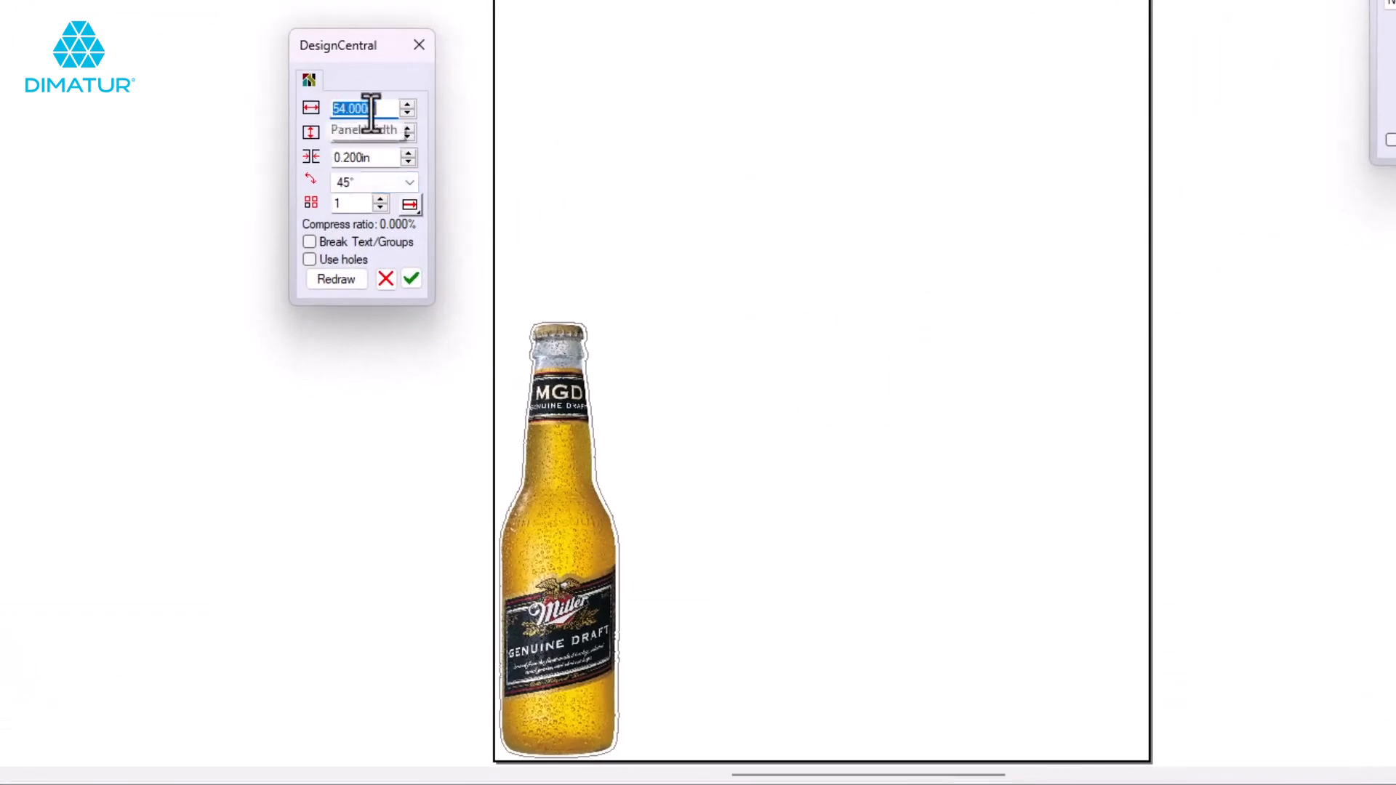
pyautogui.tripleClick(379, 200)
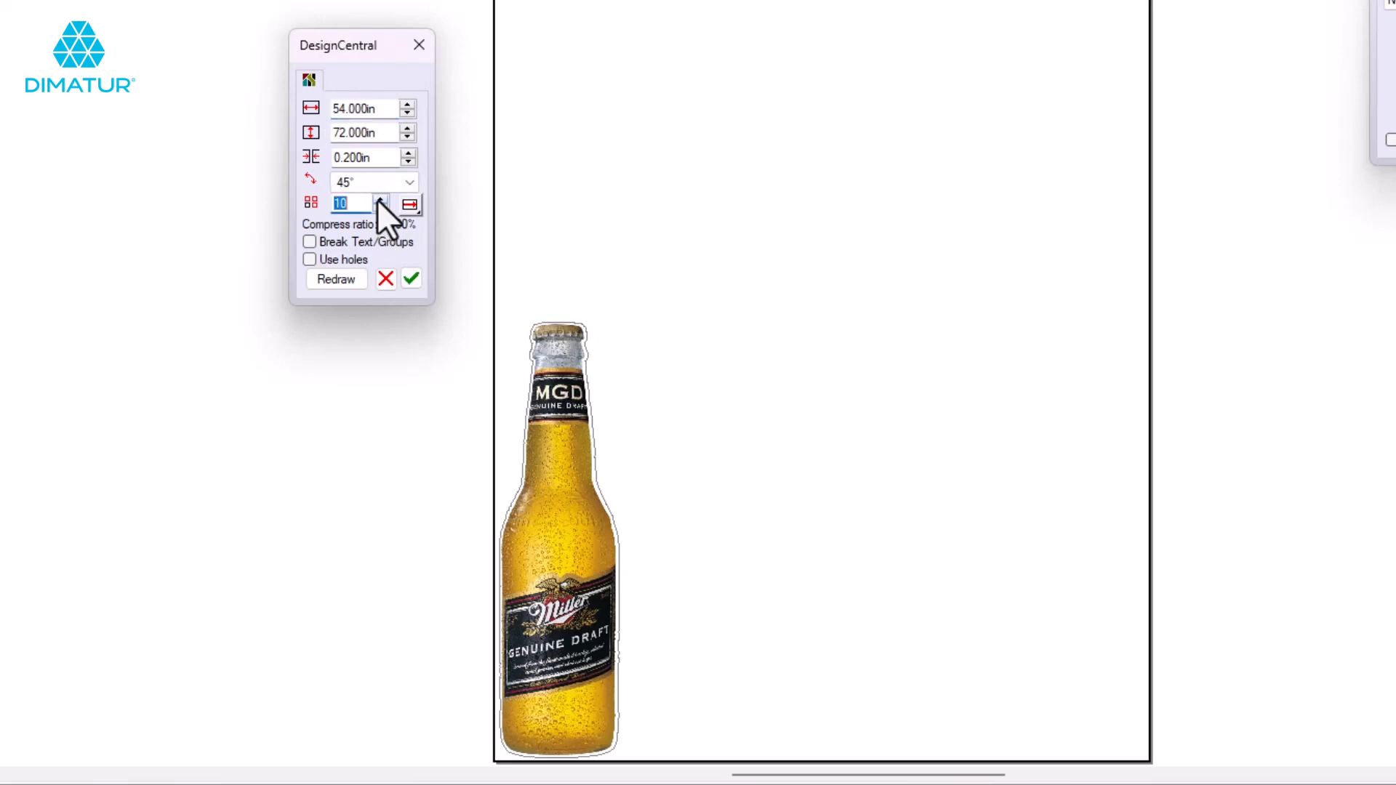
# - Redraw the nest preview with a 90° rotation angle, leaving Break Text/Groups off
pyautogui.click(405, 181)
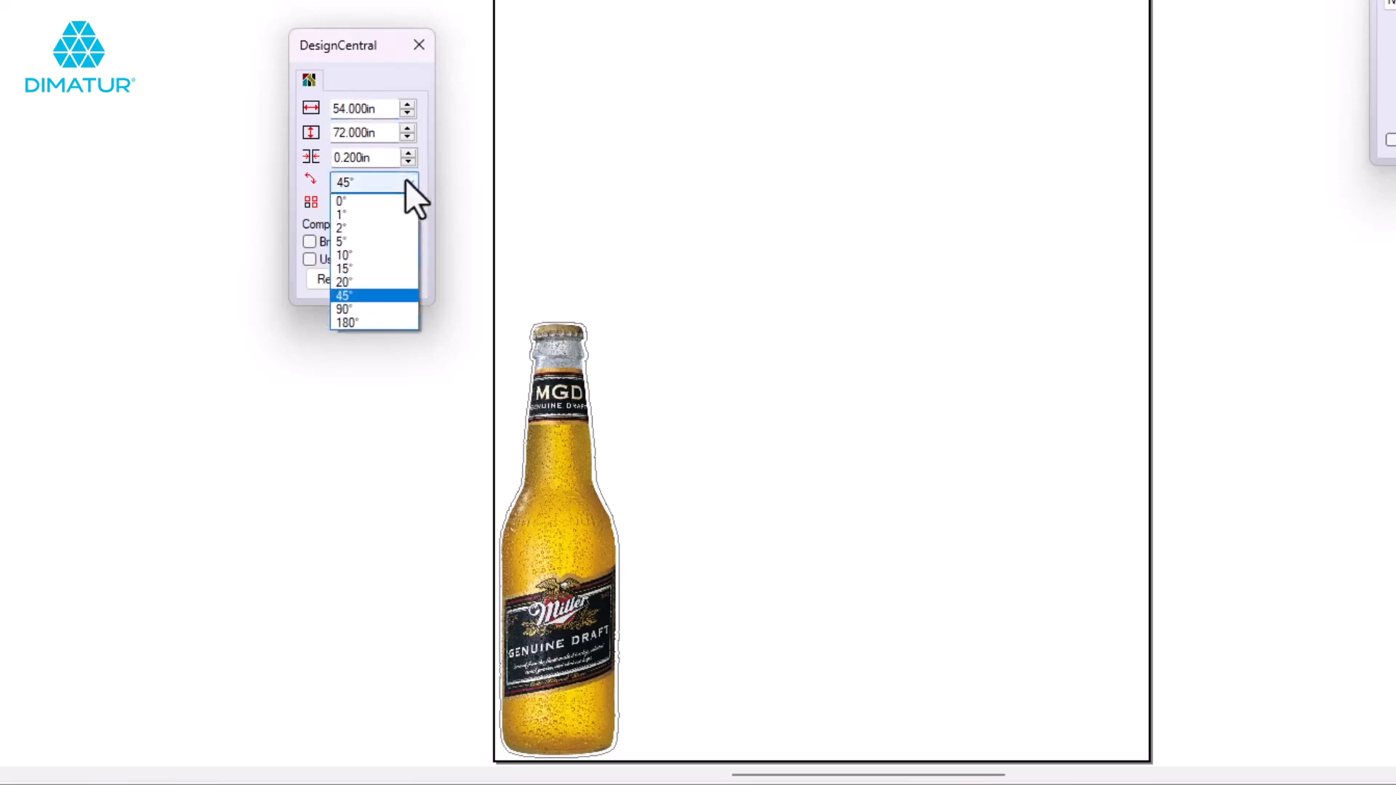
pyautogui.click(359, 305)
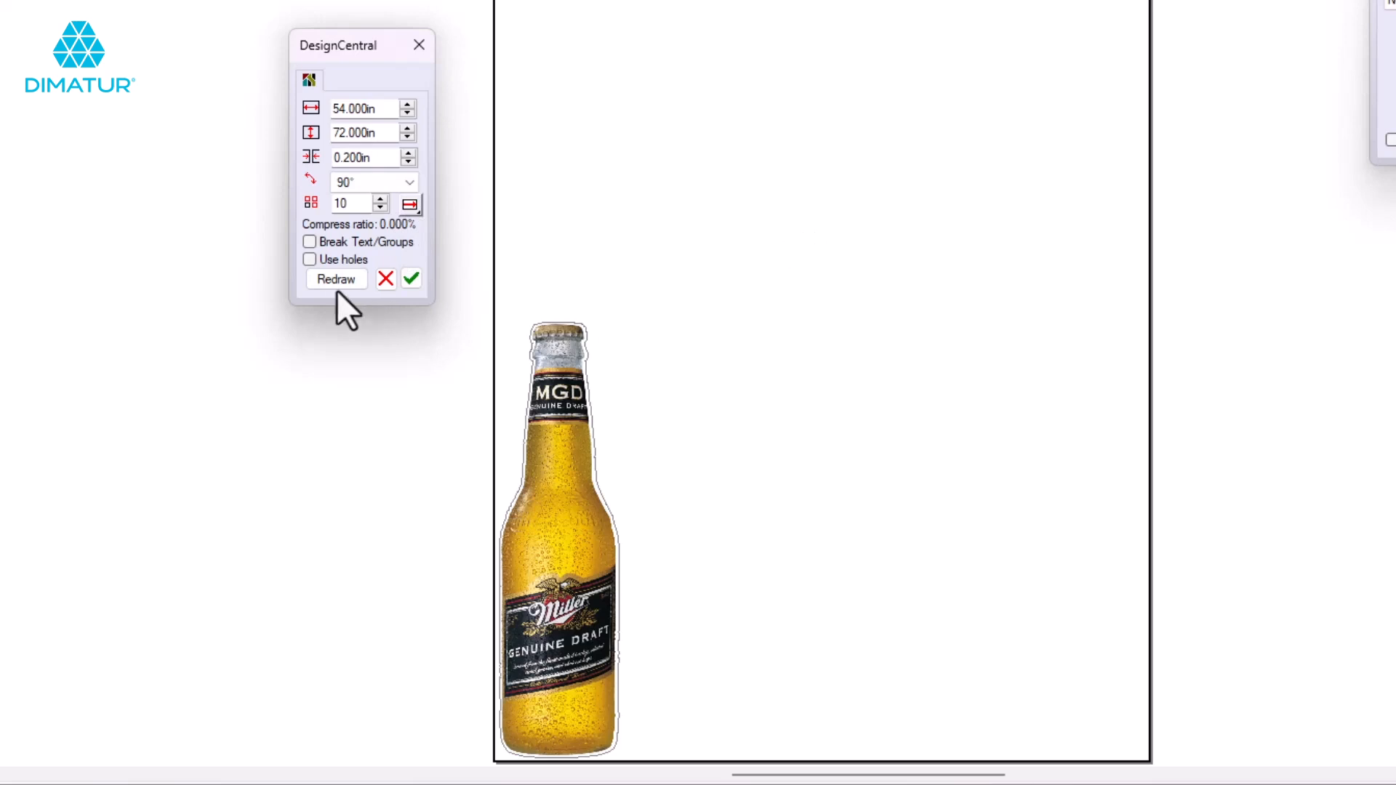
pyautogui.click(308, 241)
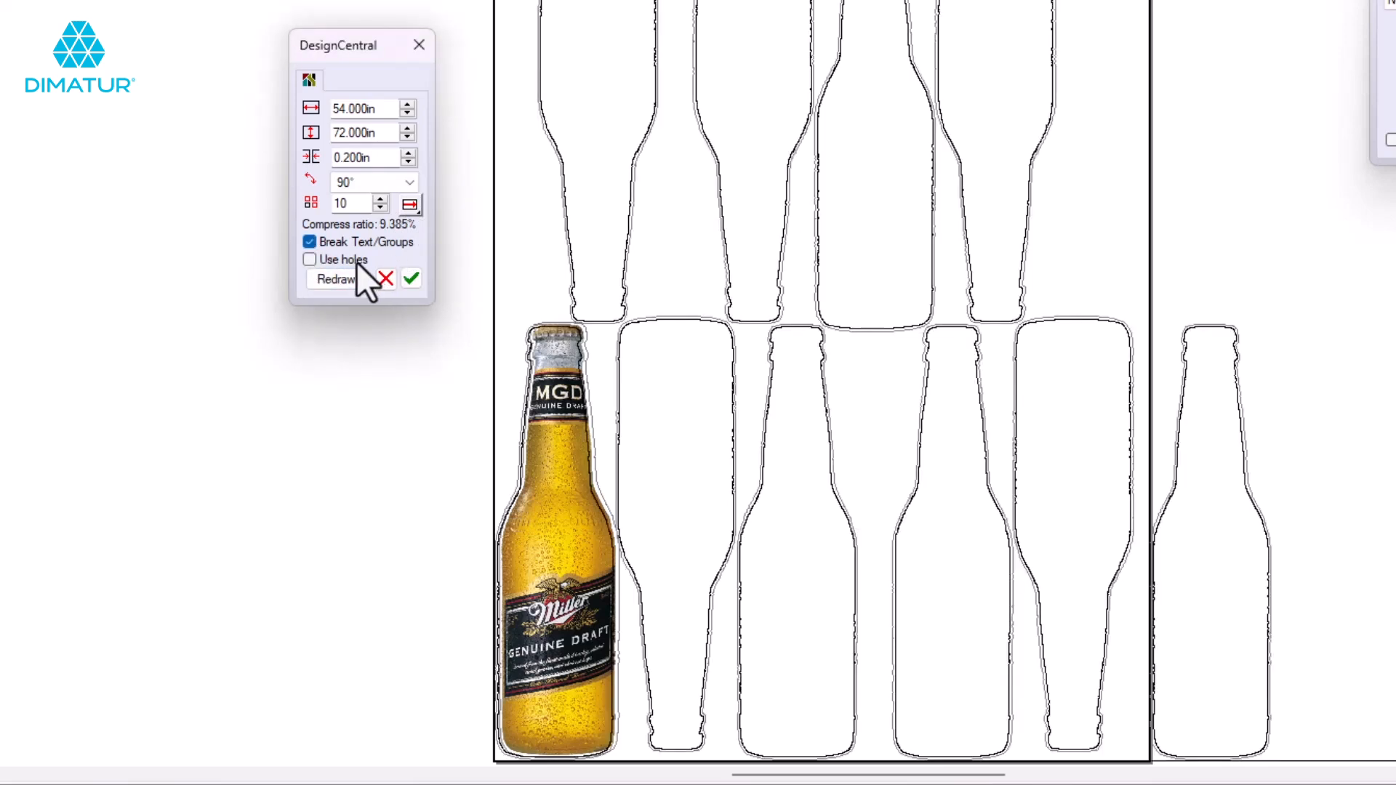
pyautogui.click(308, 242)
pyautogui.click(336, 279)
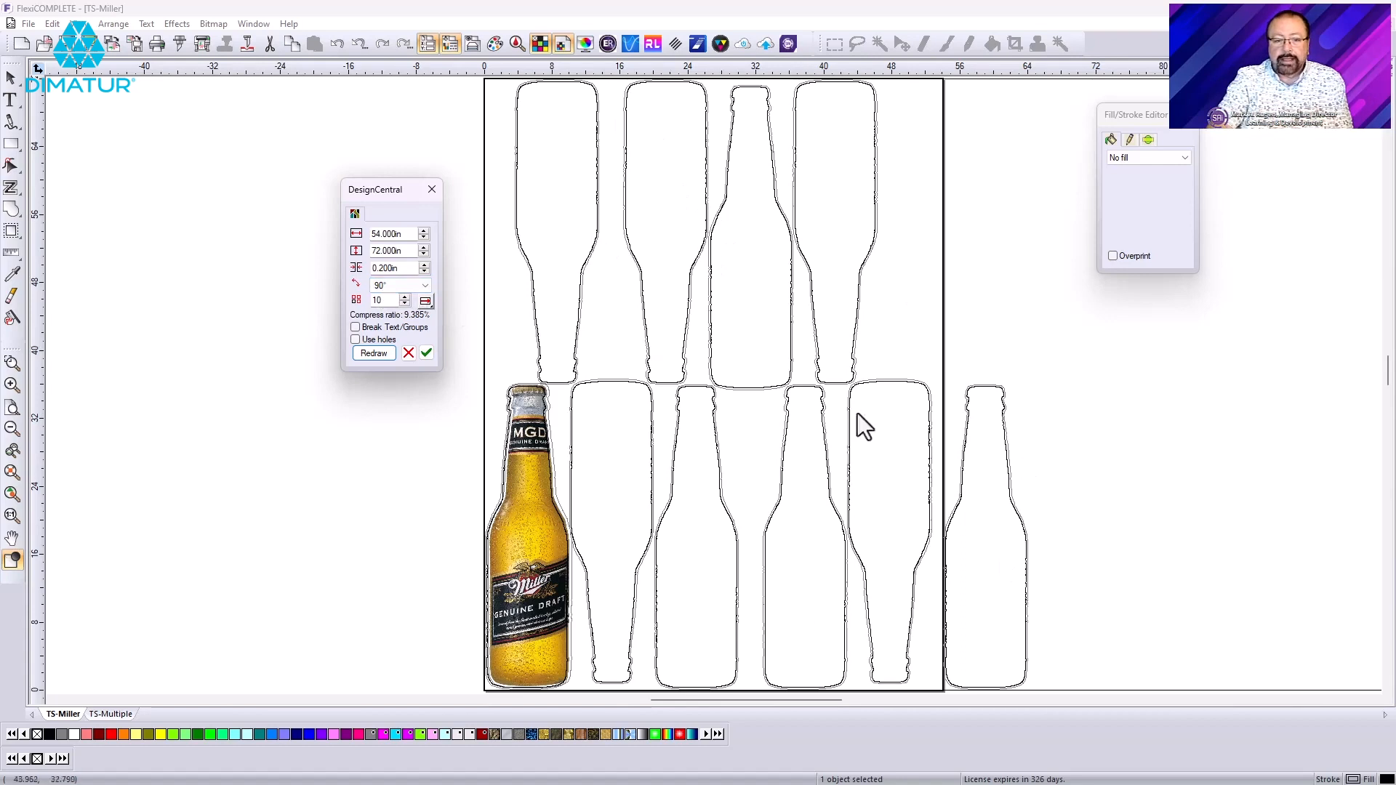
# - Set the nesting rotation angle to 10°, redraw the layout and apply the nest to the 54 by 72 in sheet
pyautogui.click(425, 284)
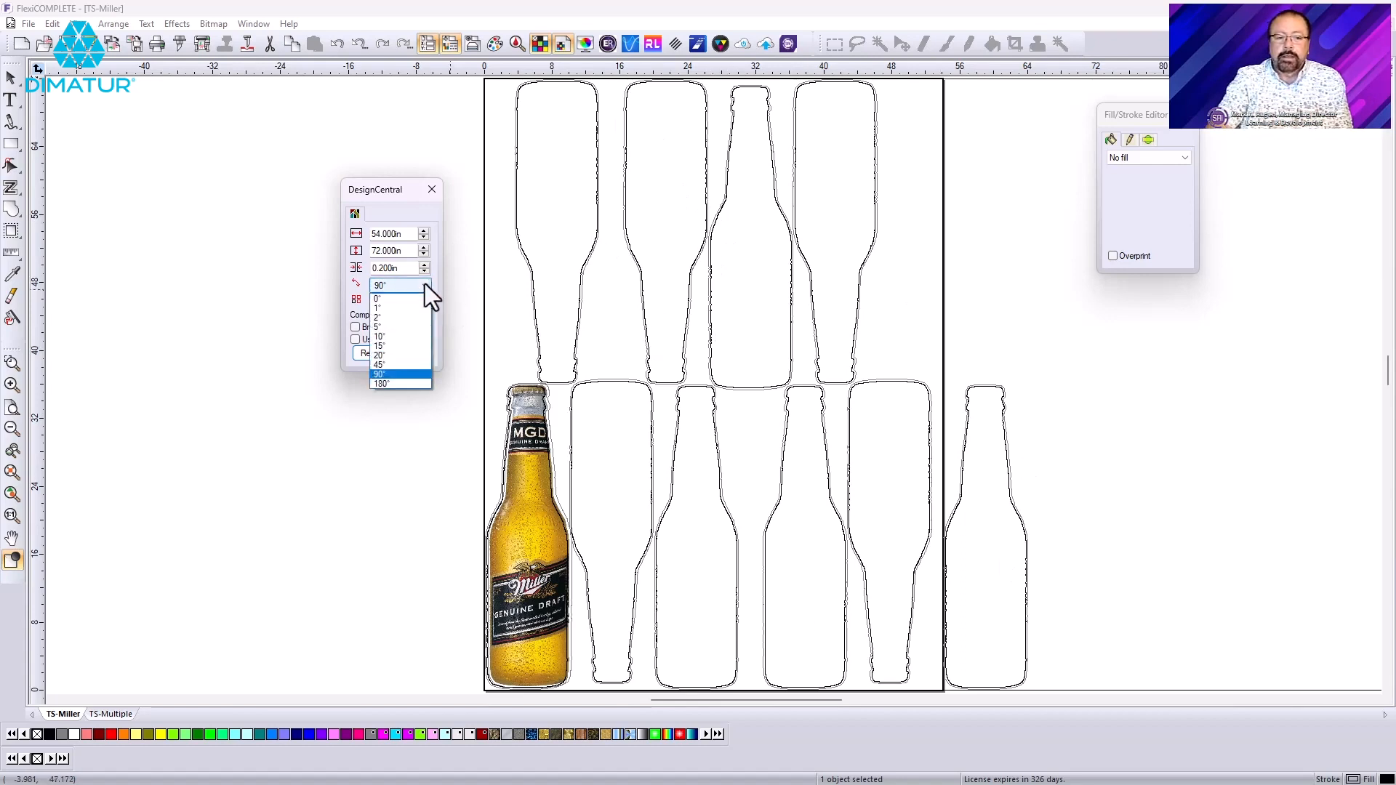
pyautogui.click(391, 341)
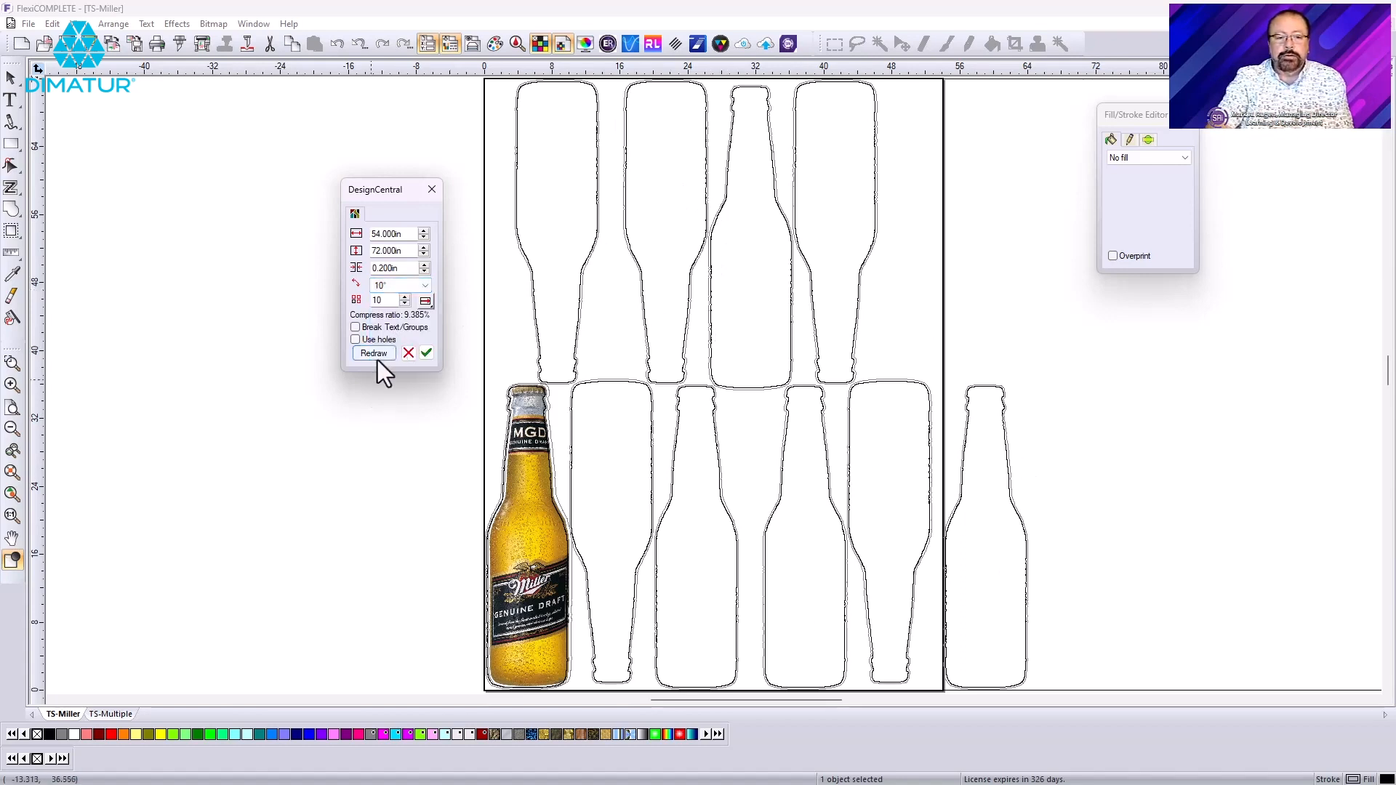
pyautogui.click(377, 355)
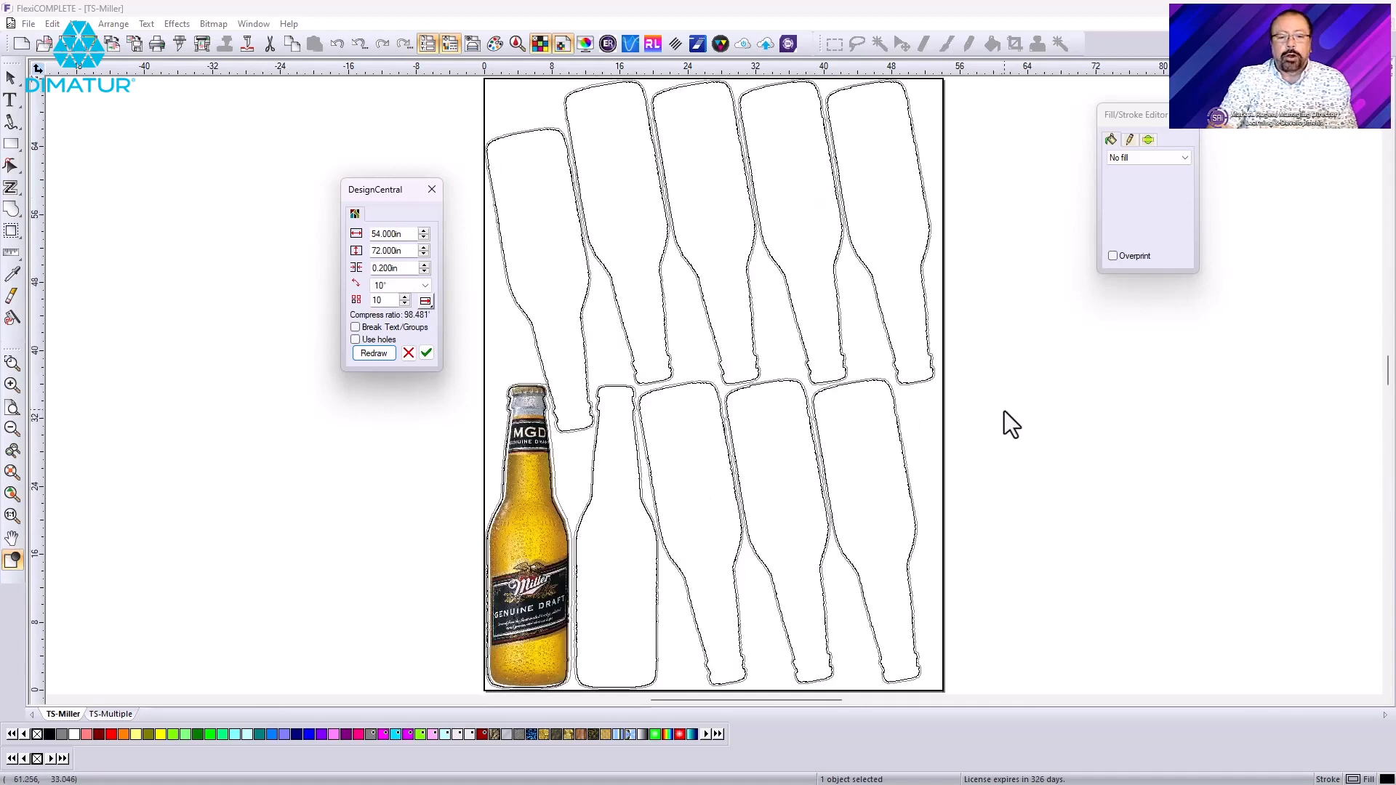
pyautogui.click(427, 353)
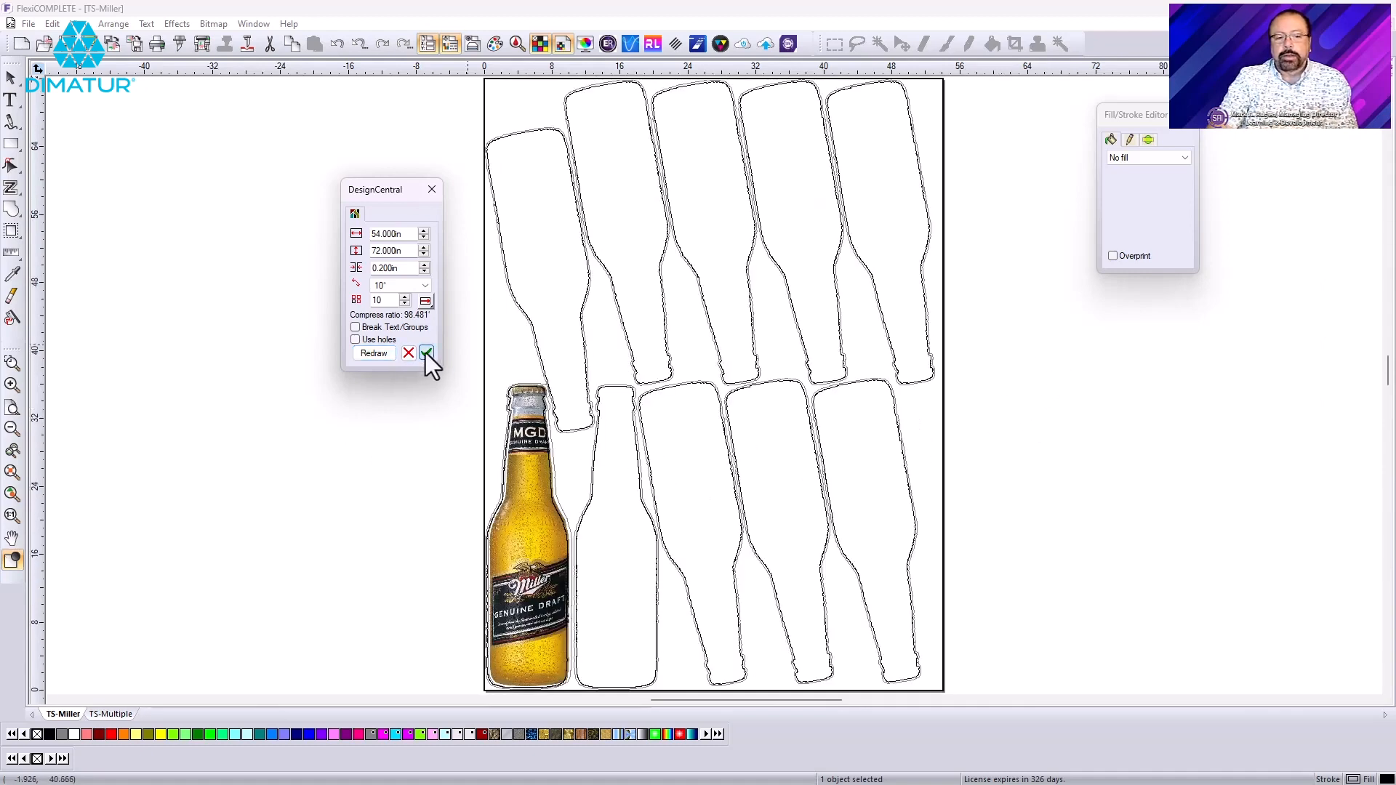
pyautogui.click(311, 581)
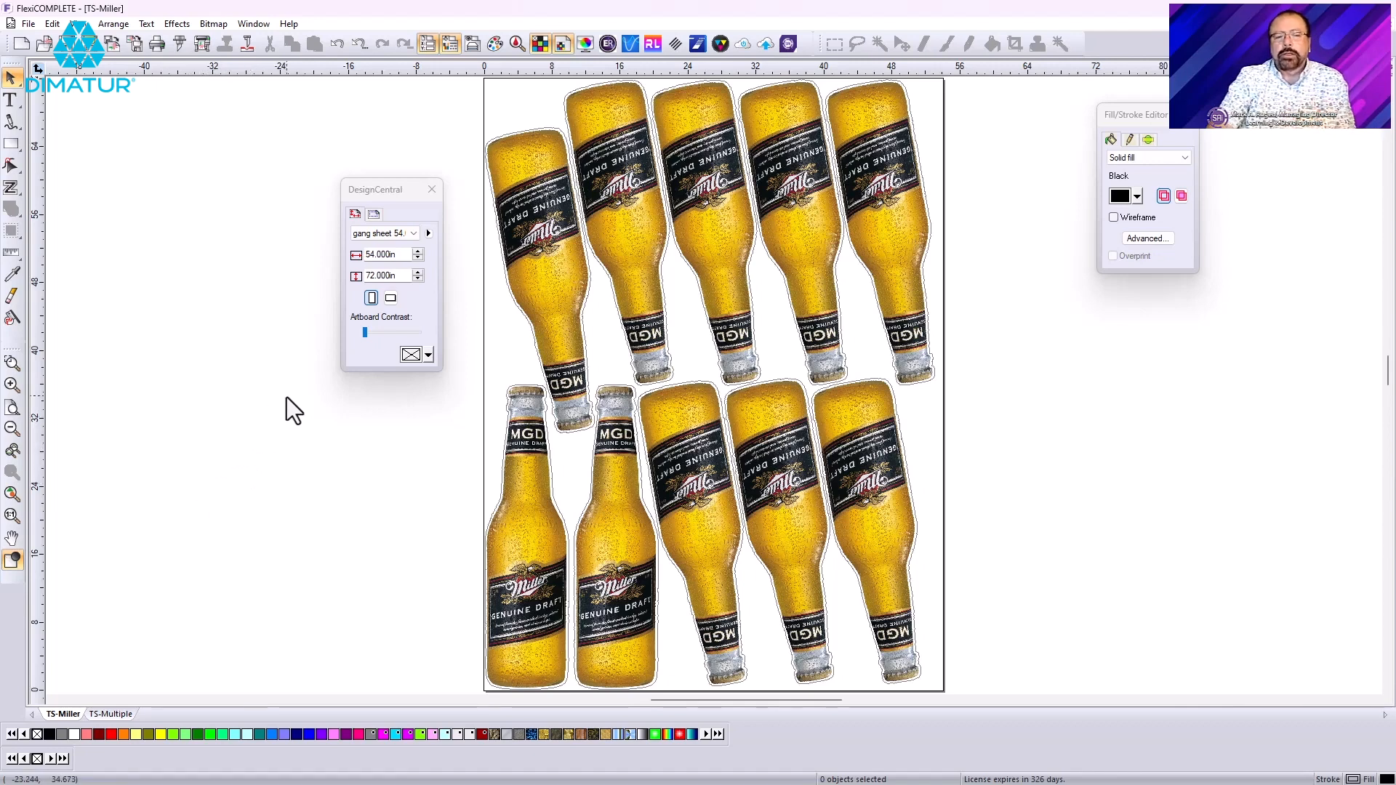
# - Switch to the TS-Multiple document and apply a contour cut with a 0.200 in offset to the flag image
pyautogui.click(98, 711)
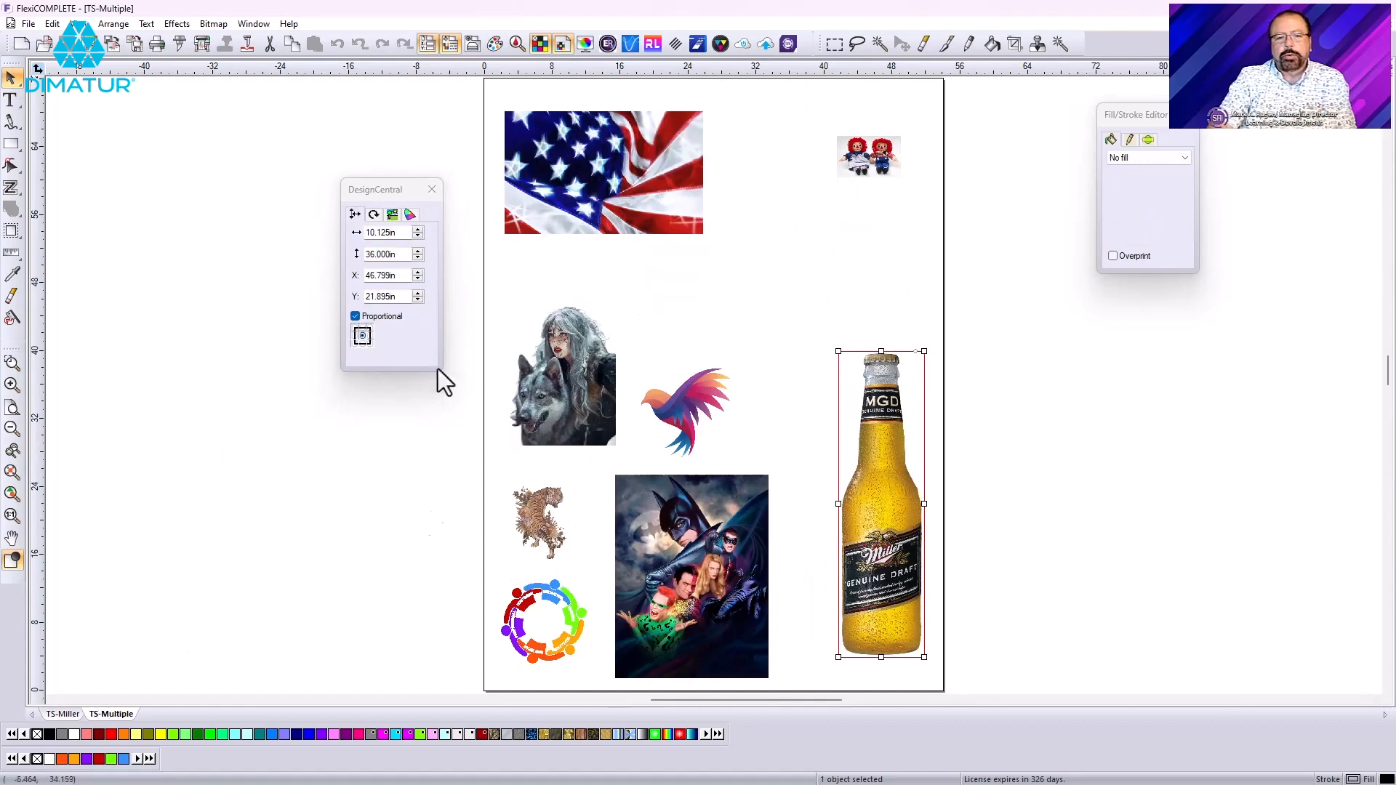
pyautogui.click(1056, 401)
pyautogui.click(617, 160)
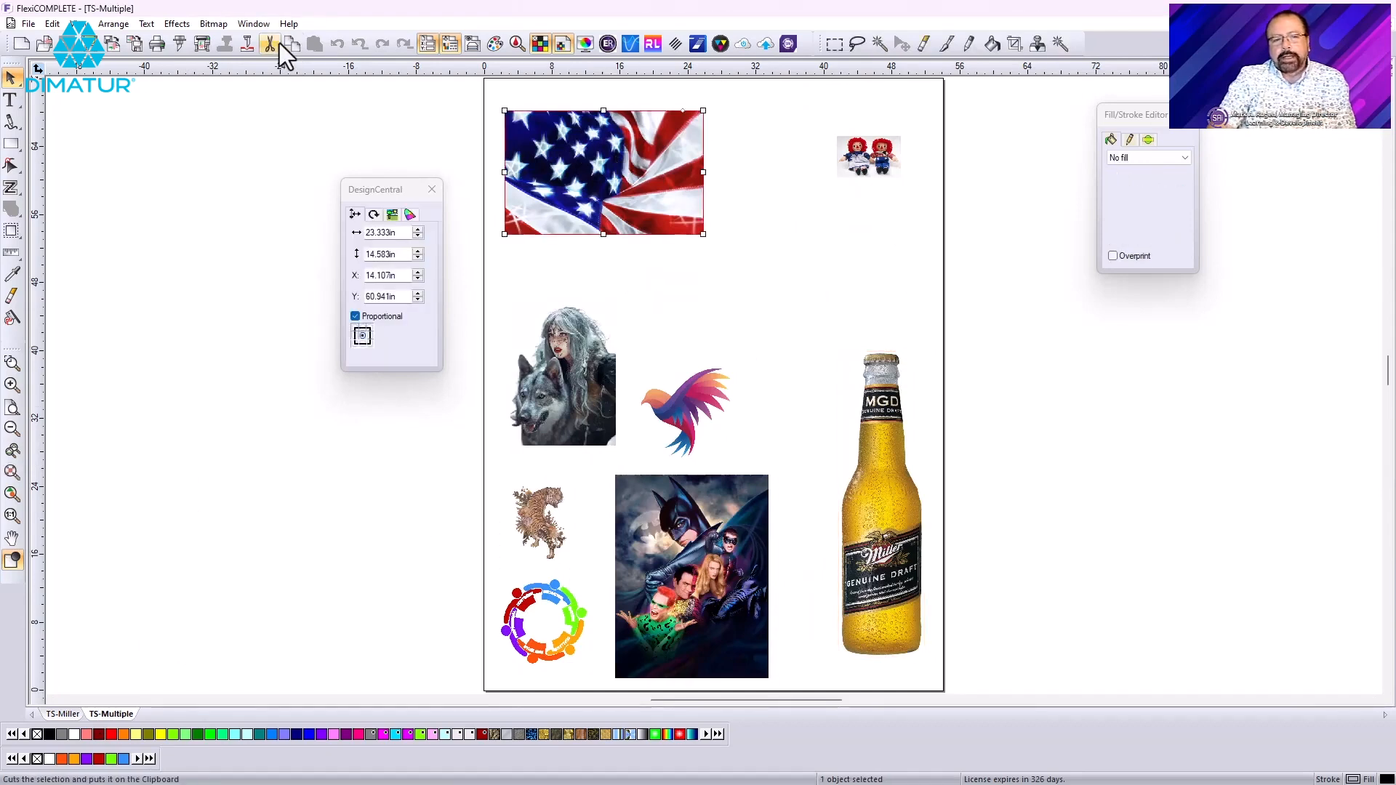
pyautogui.click(182, 24)
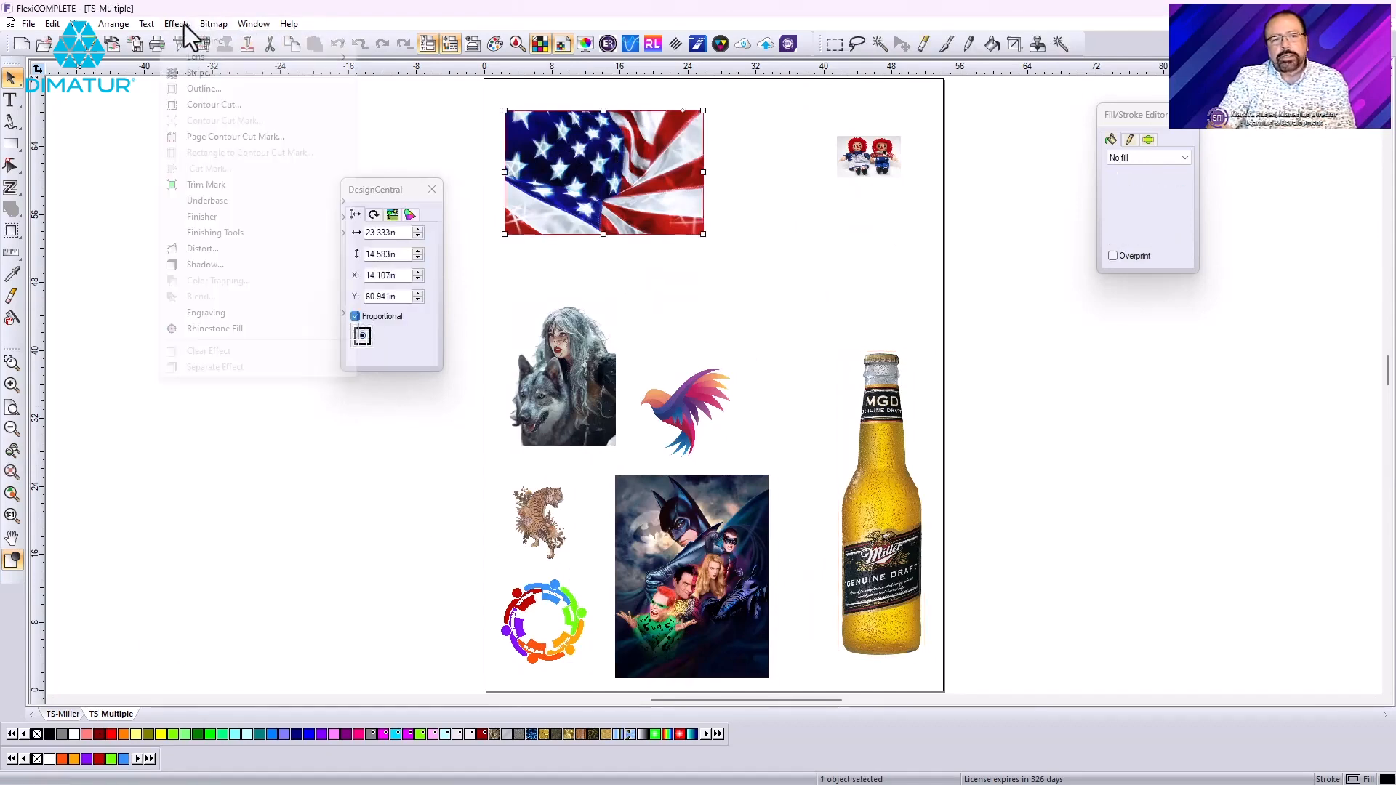
pyautogui.click(206, 104)
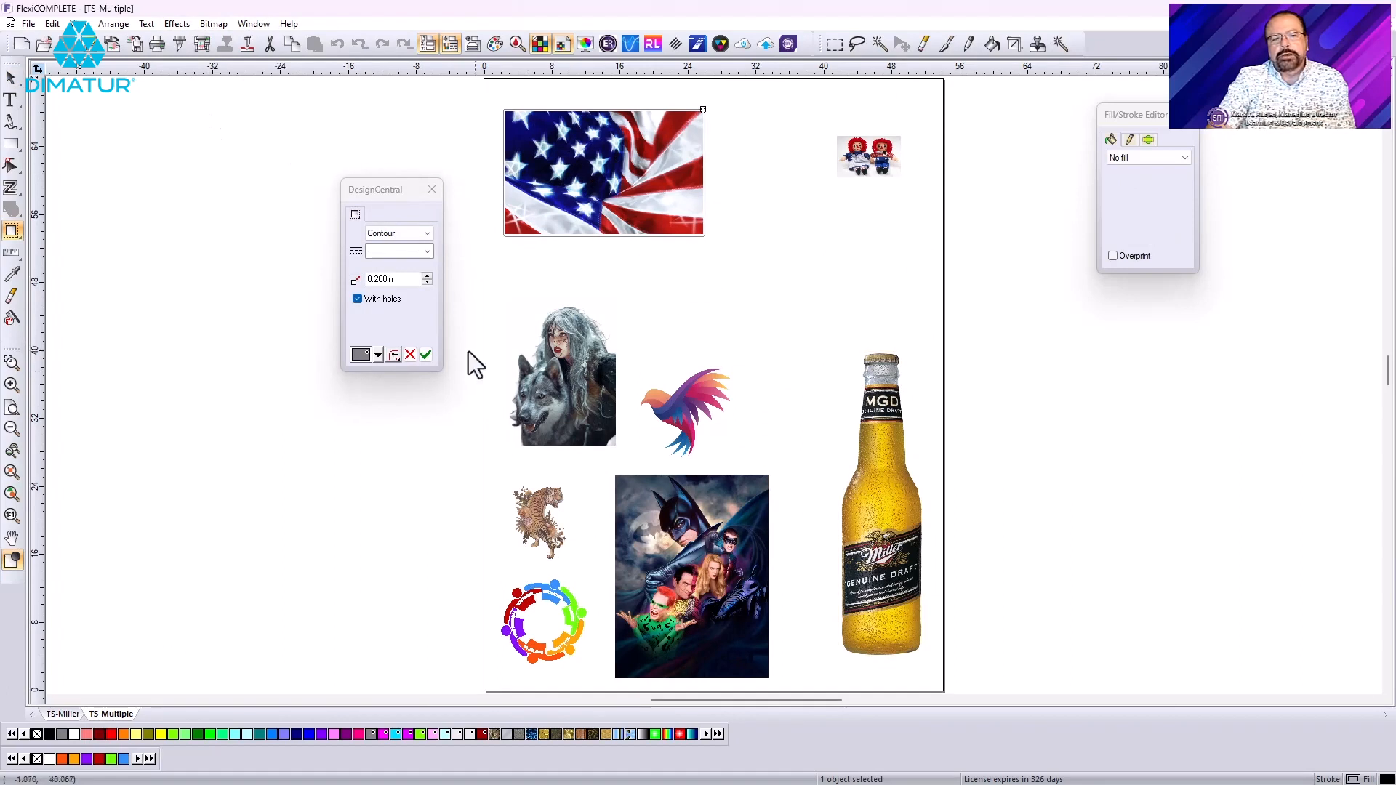
pyautogui.click(425, 355)
# - Apply a contour cut around the rag doll image
pyautogui.click(874, 150)
pyautogui.click(178, 24)
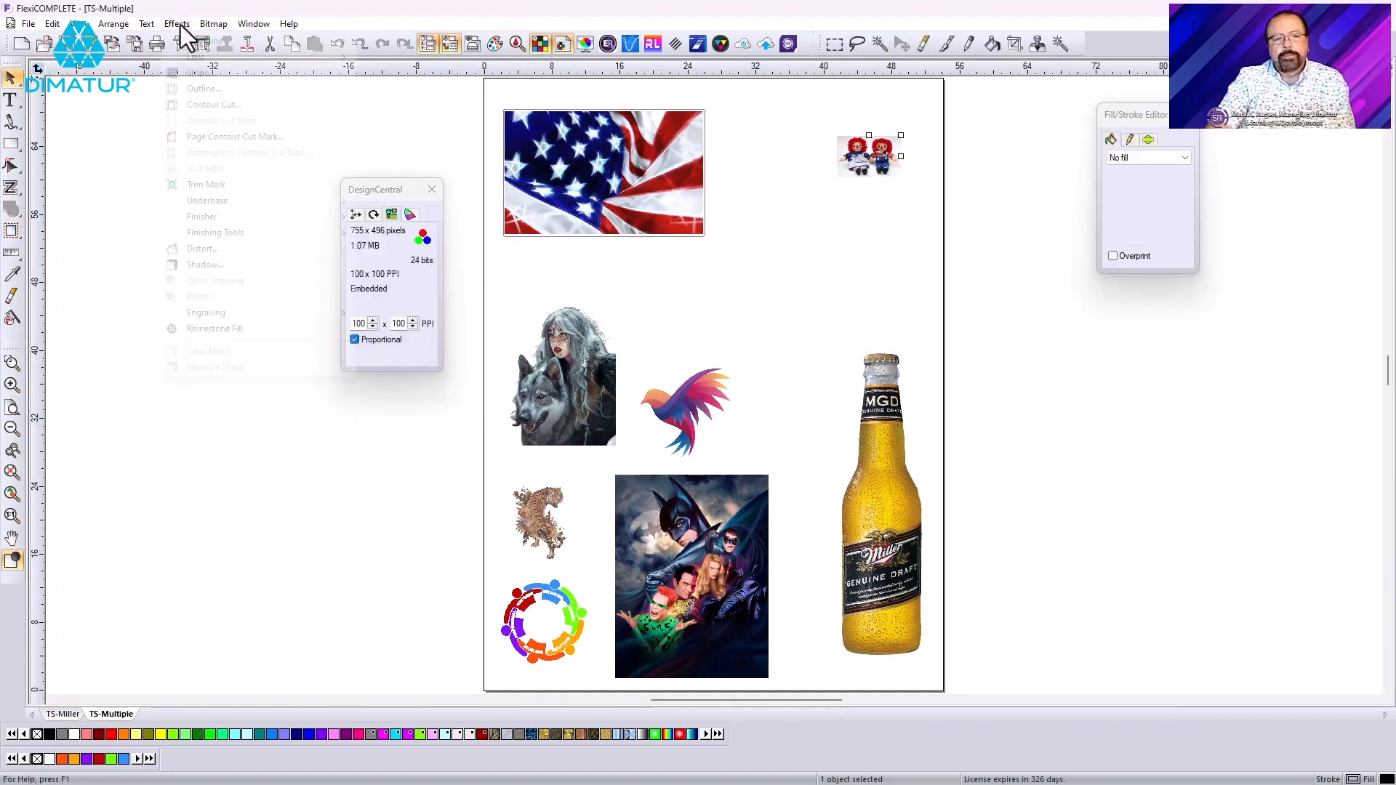
pyautogui.click(203, 109)
pyautogui.click(422, 351)
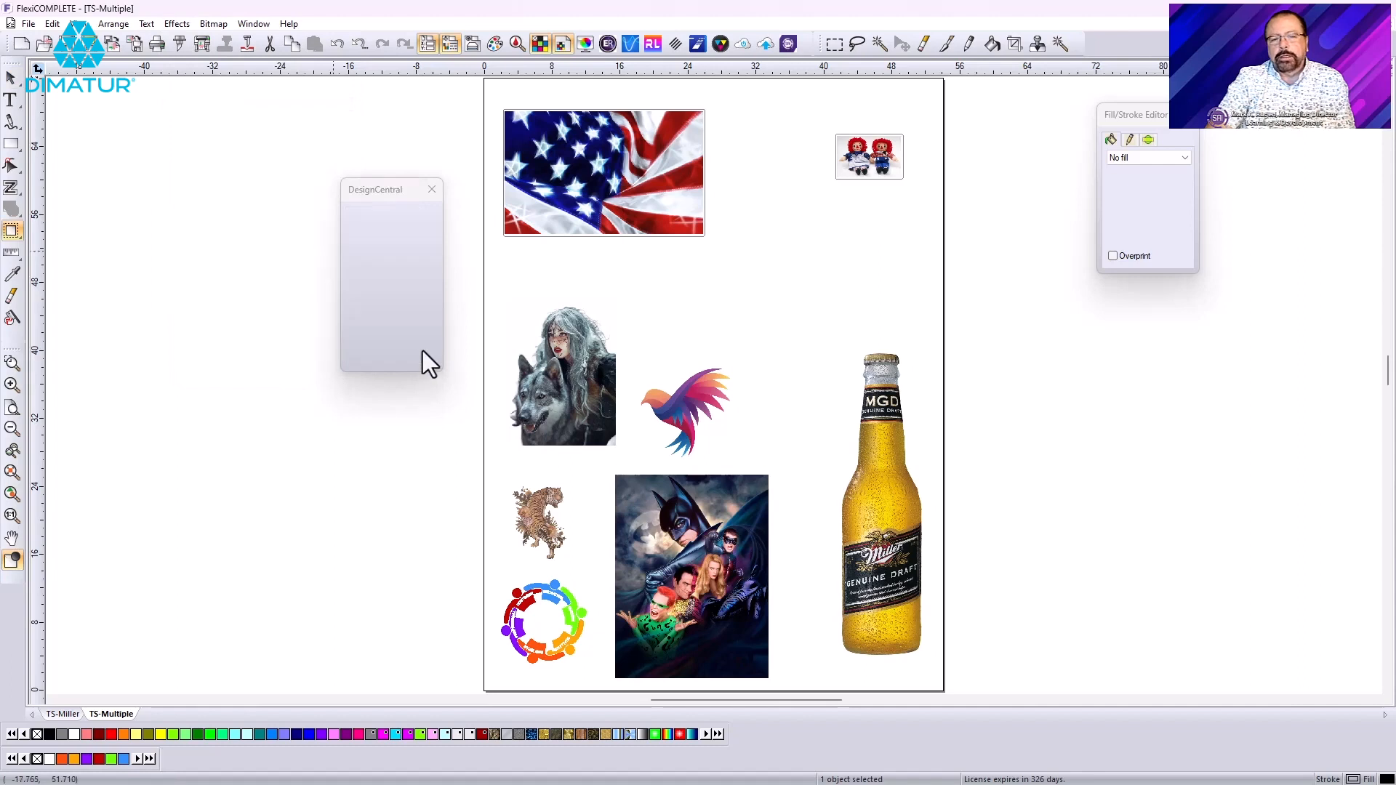
# - Apply a 0.200 in contour cut with holes around the woman and wolf image
pyautogui.click(573, 391)
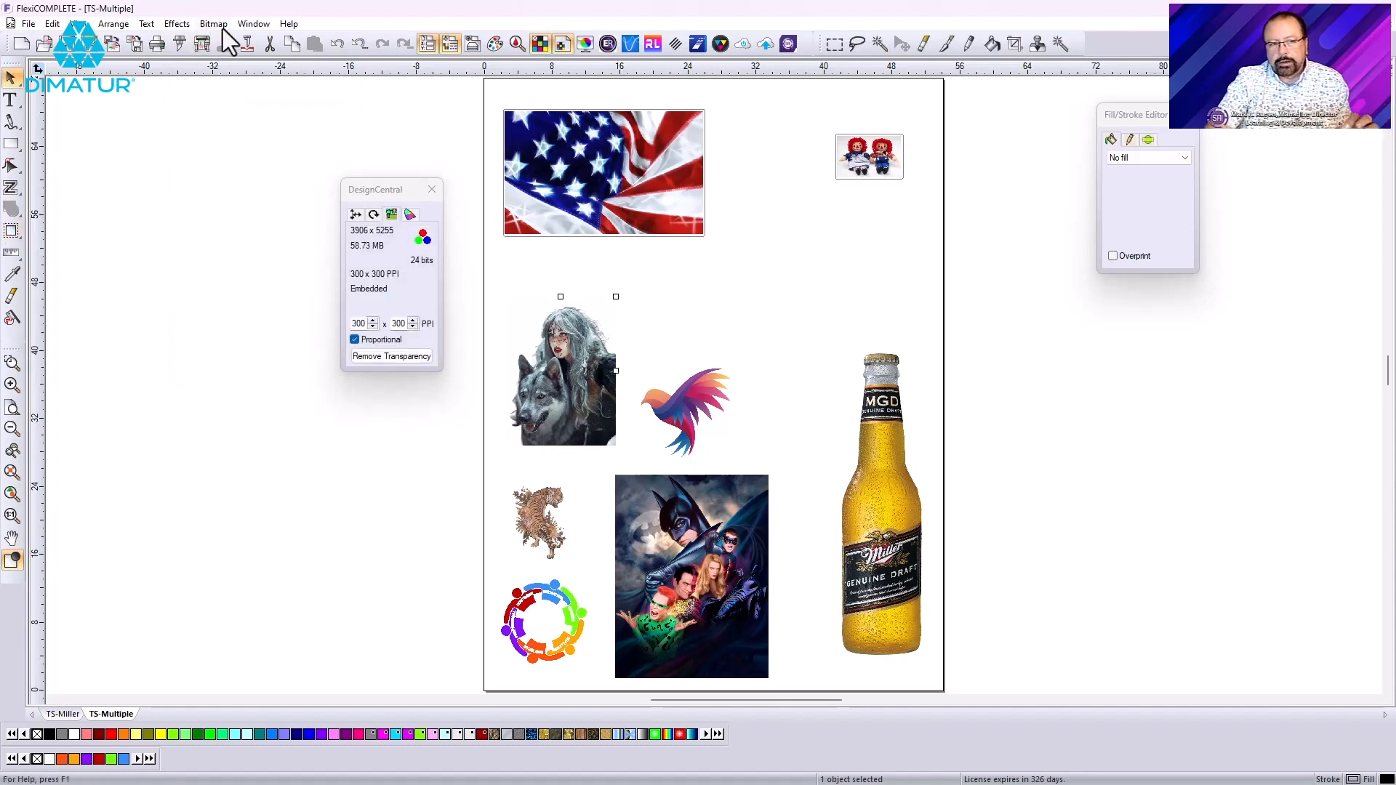
pyautogui.click(178, 24)
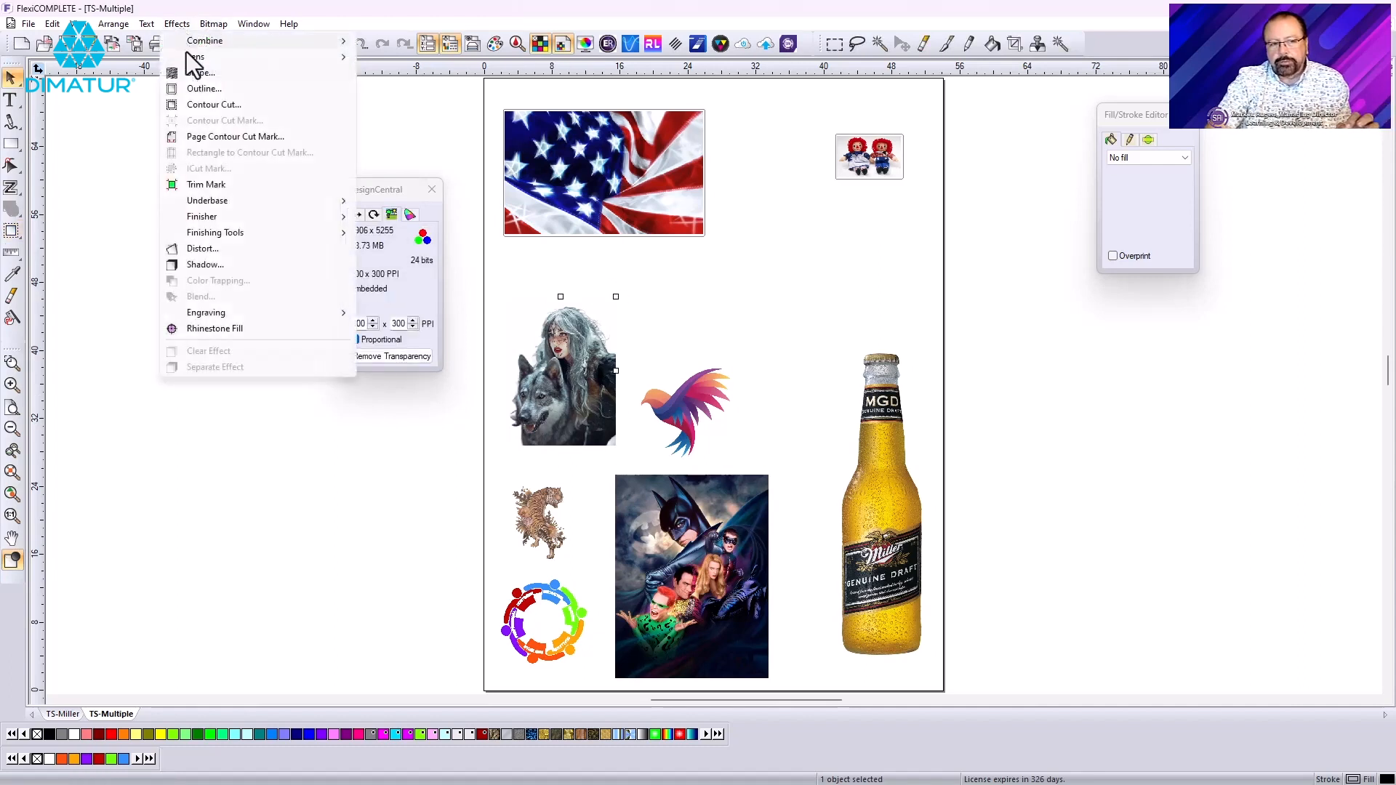
pyautogui.click(207, 105)
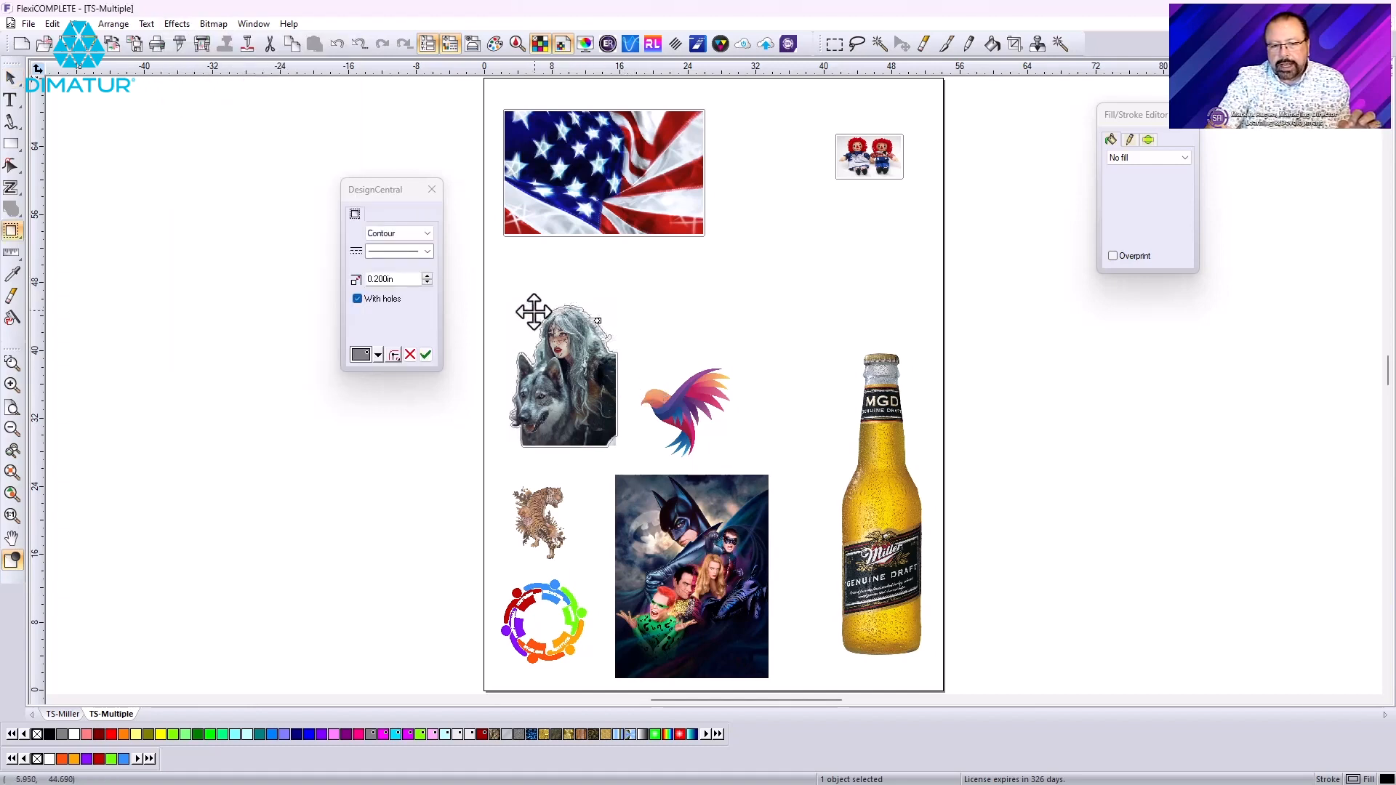
pyautogui.click(425, 355)
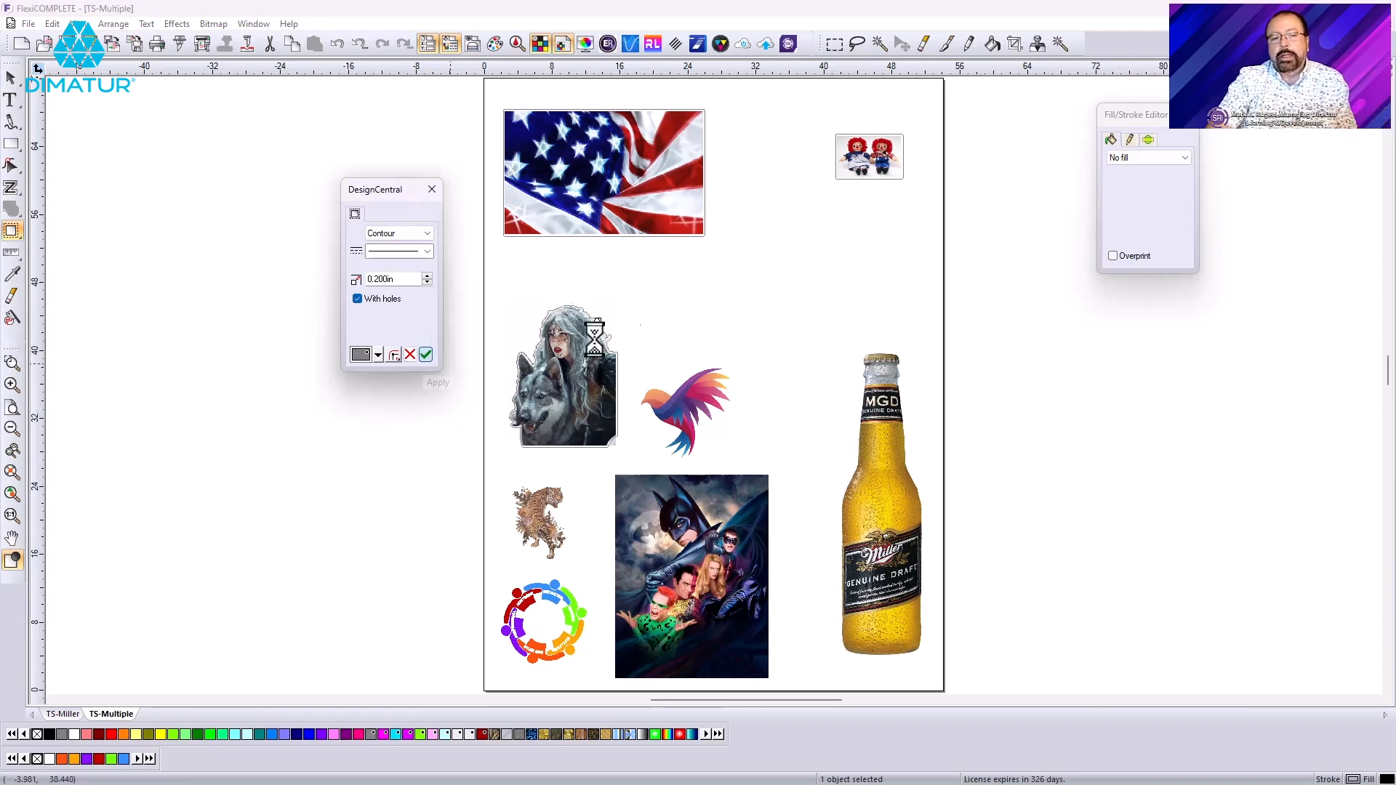
# - Check the bird bitmap's color management and resolution details and apply a 0.200 in contour cut with holes to it
pyautogui.click(696, 394)
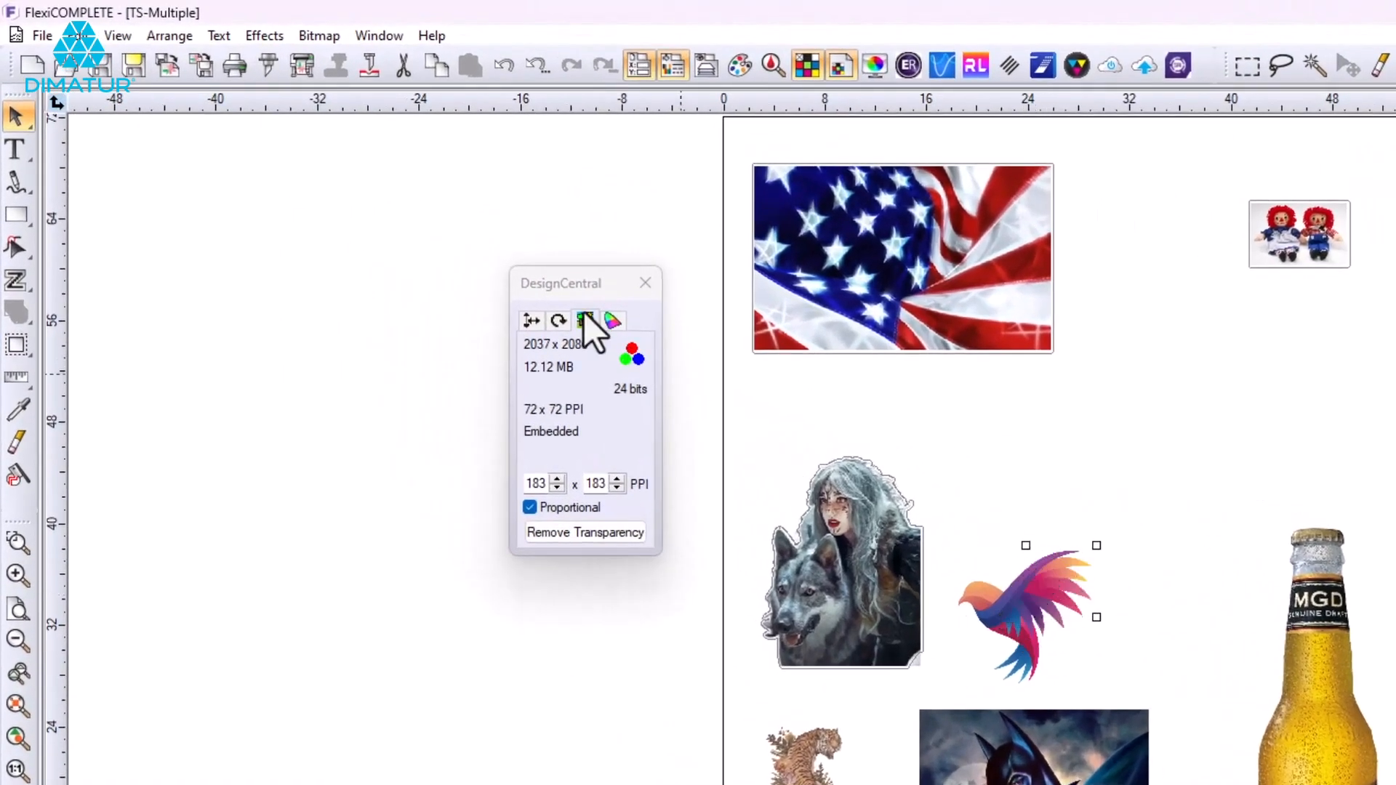
pyautogui.click(612, 320)
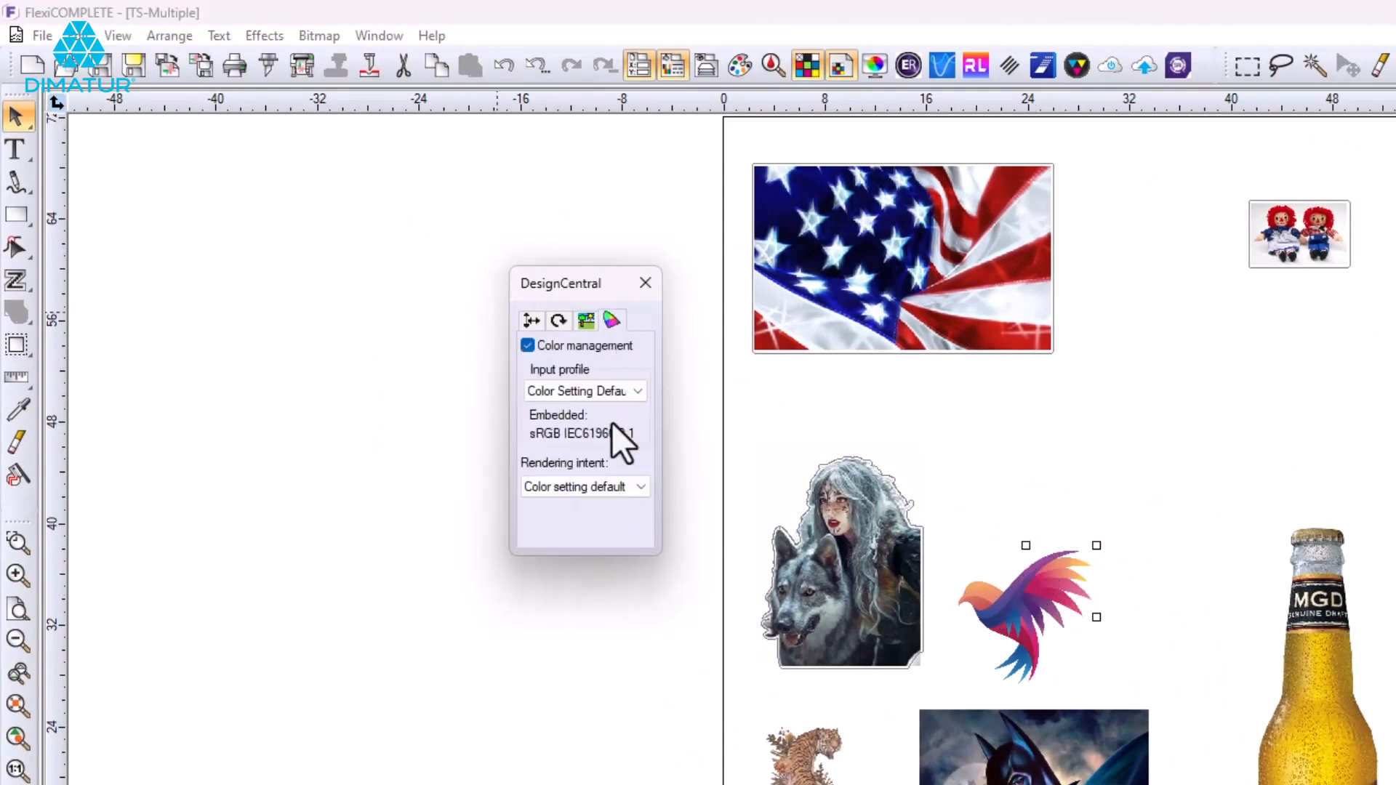
pyautogui.click(589, 323)
pyautogui.click(586, 322)
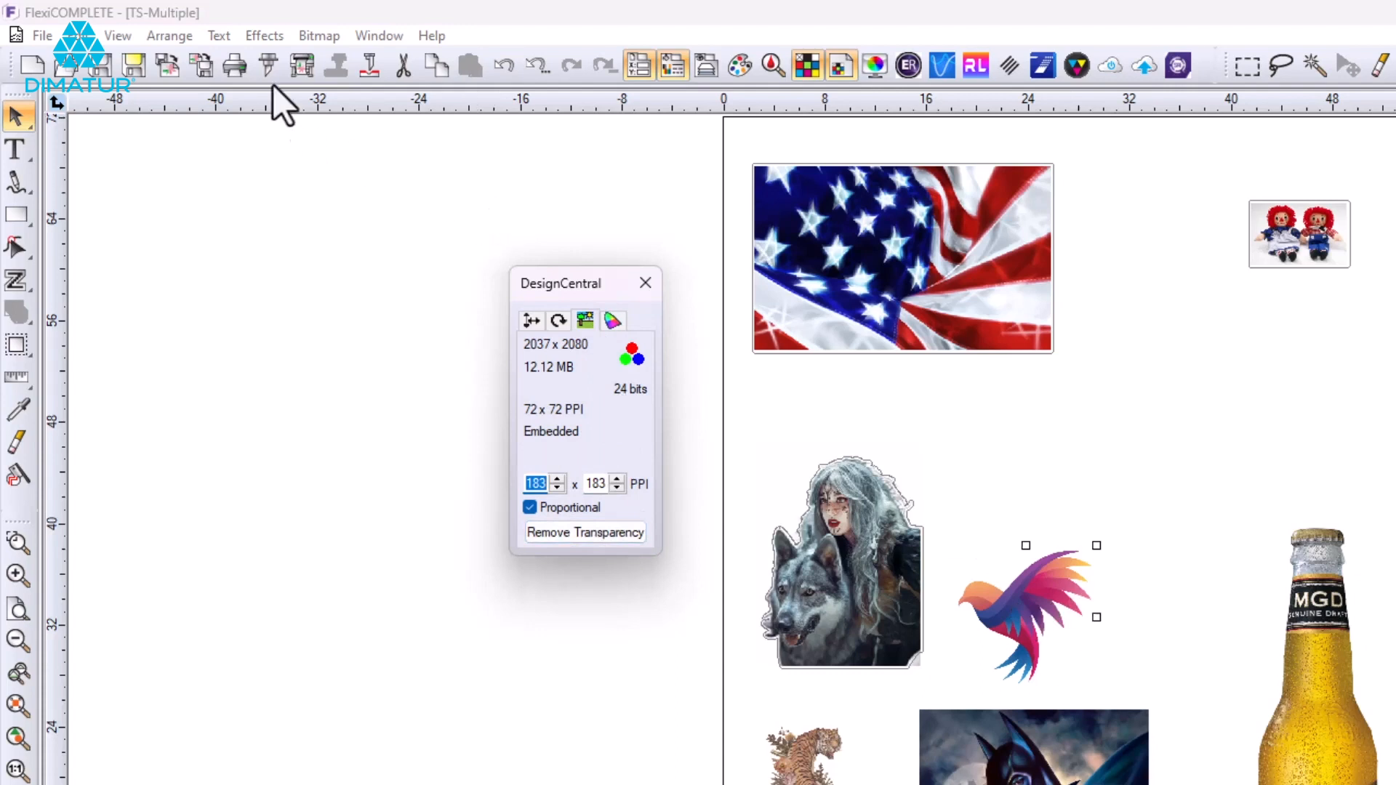
pyautogui.click(264, 35)
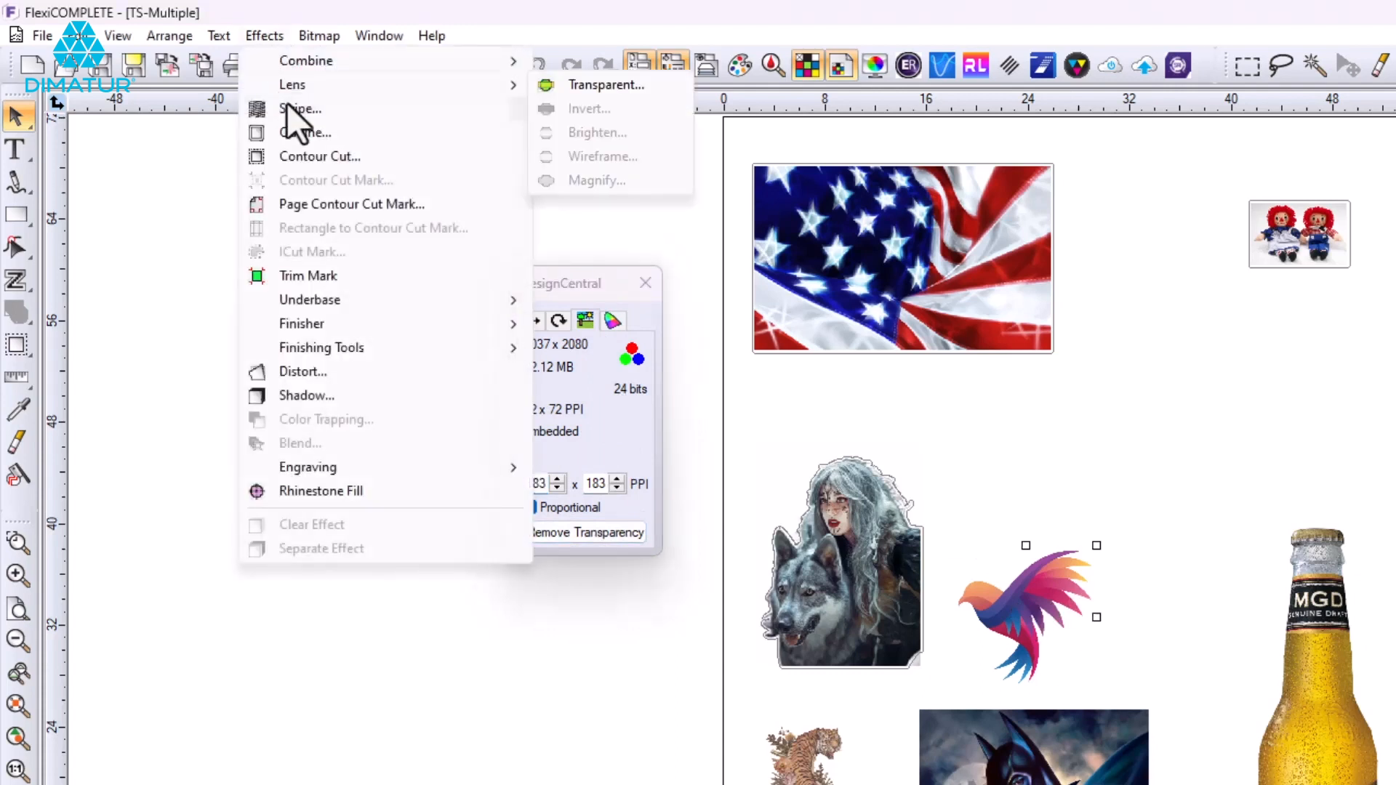
pyautogui.click(295, 154)
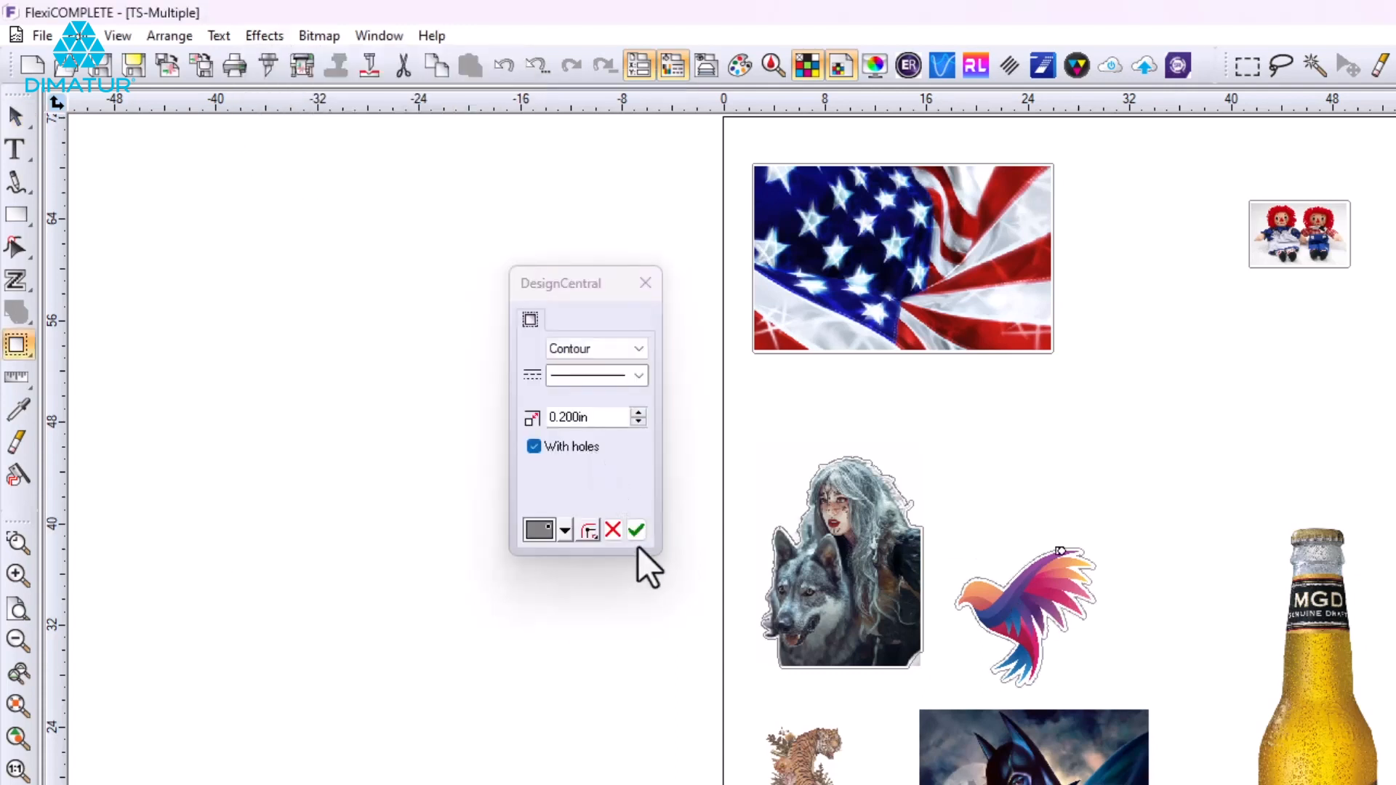
pyautogui.click(636, 531)
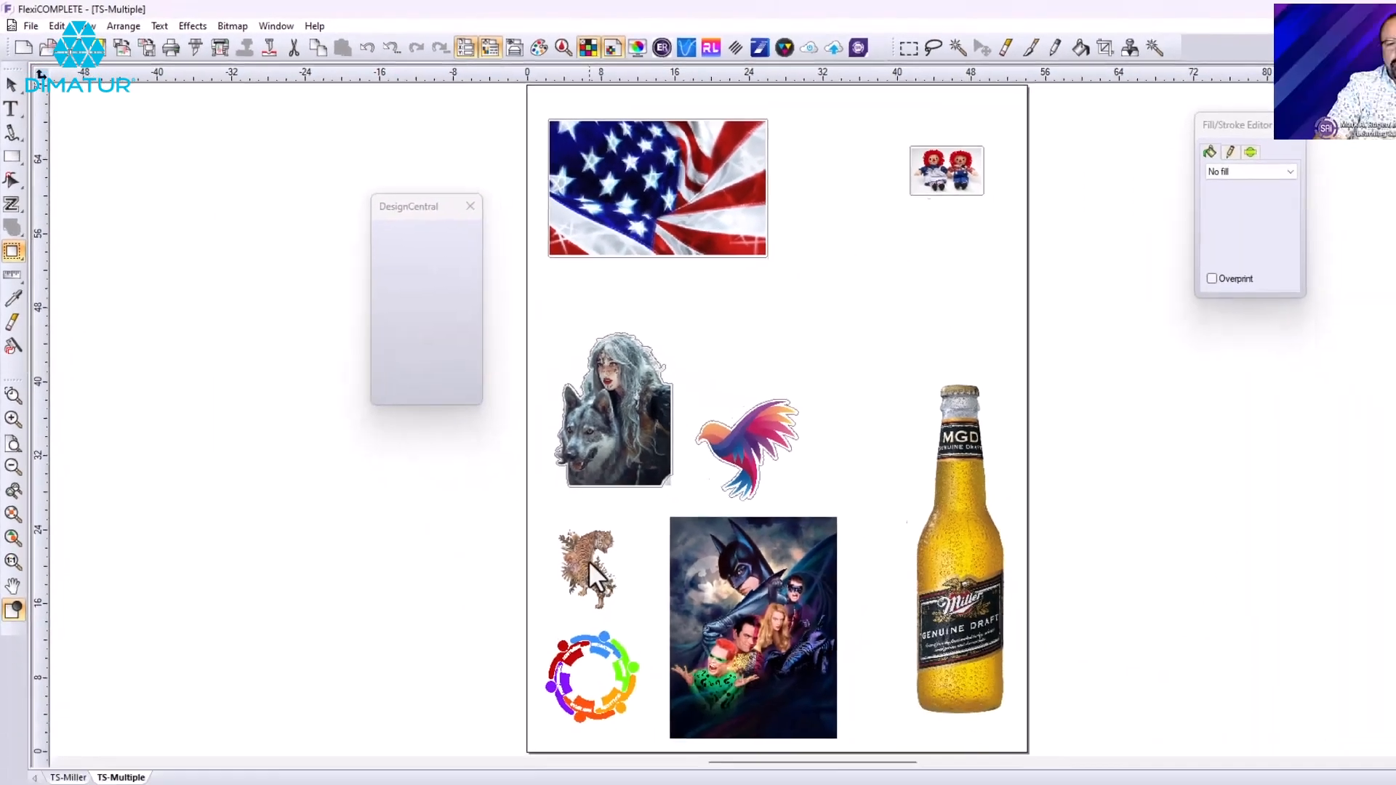
# - Apply a 0.200 in contour cut with holes around the tiger image
pyautogui.click(588, 563)
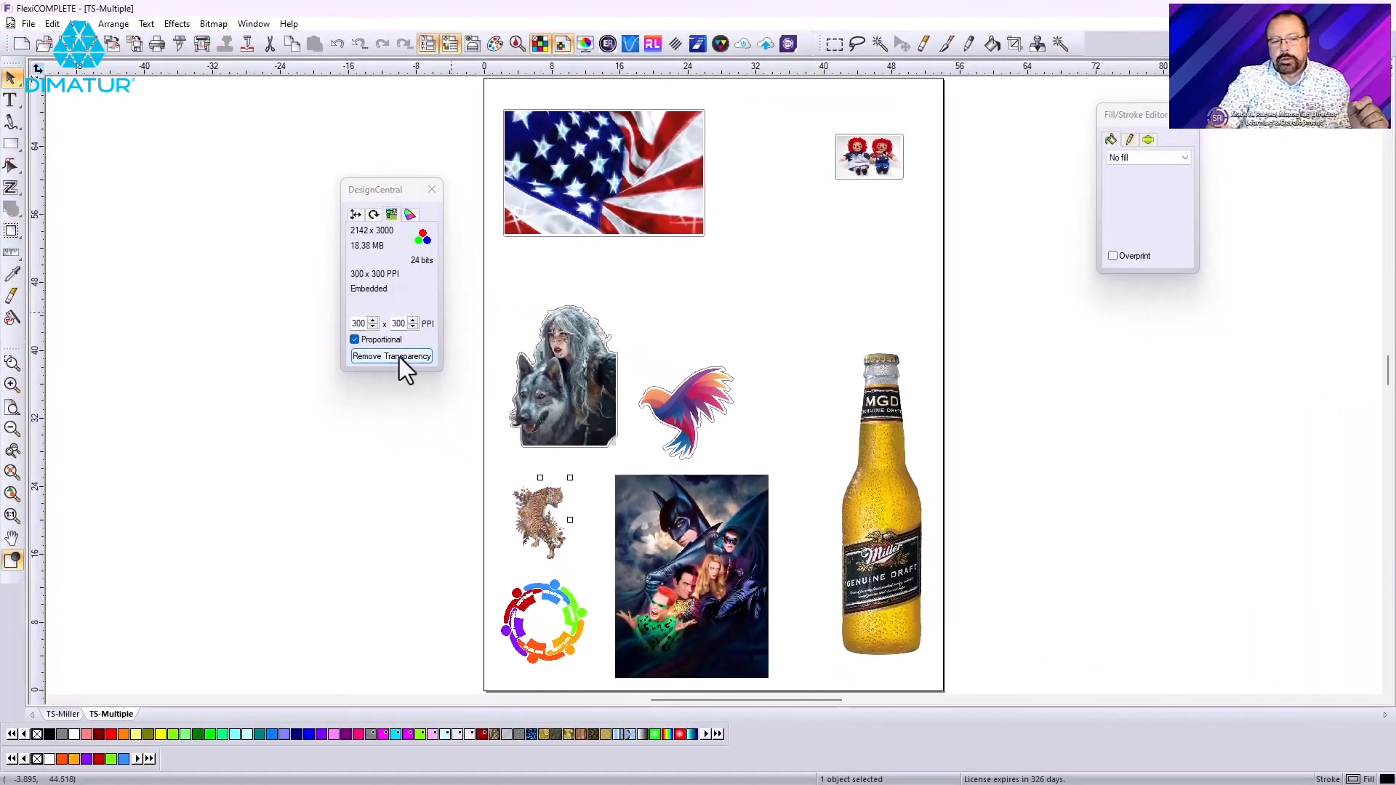
pyautogui.click(177, 24)
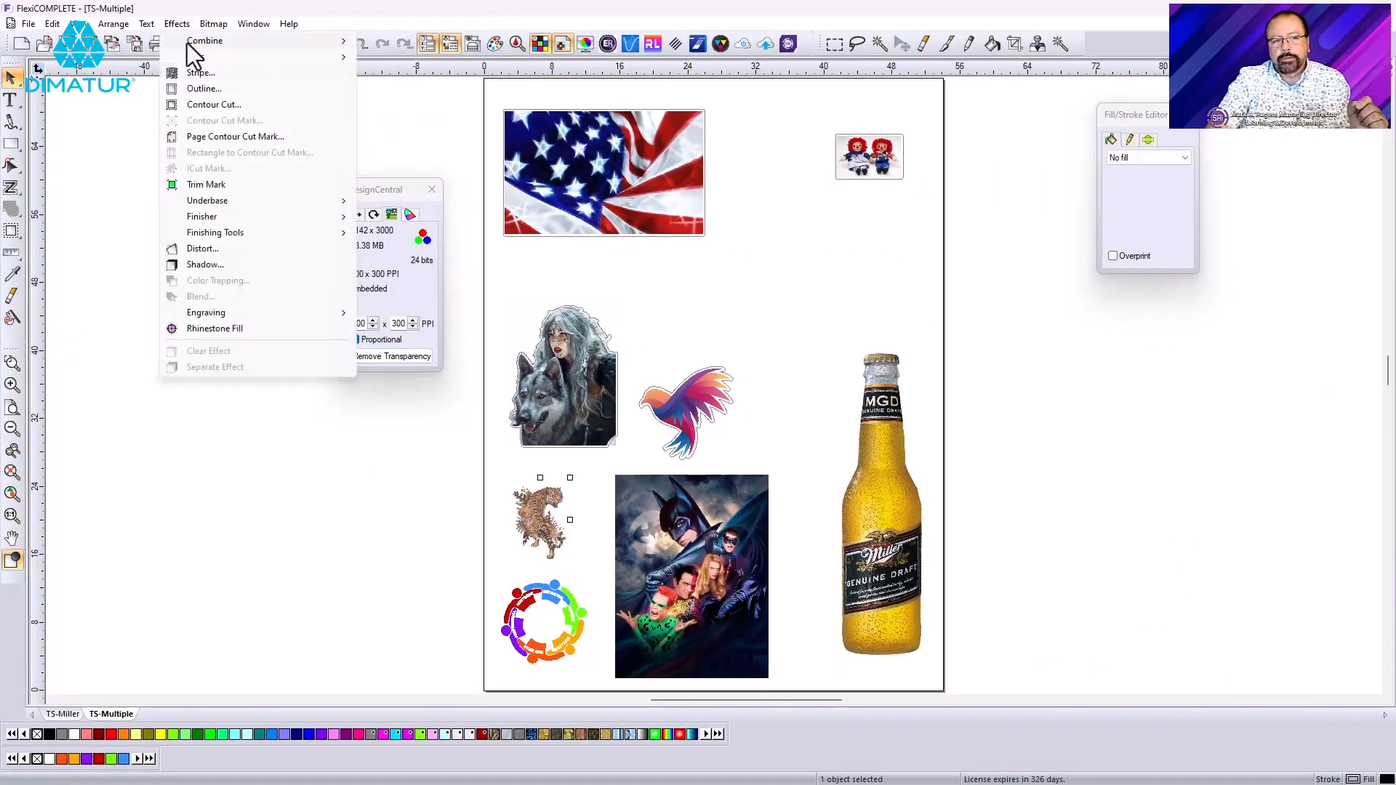
pyautogui.click(206, 105)
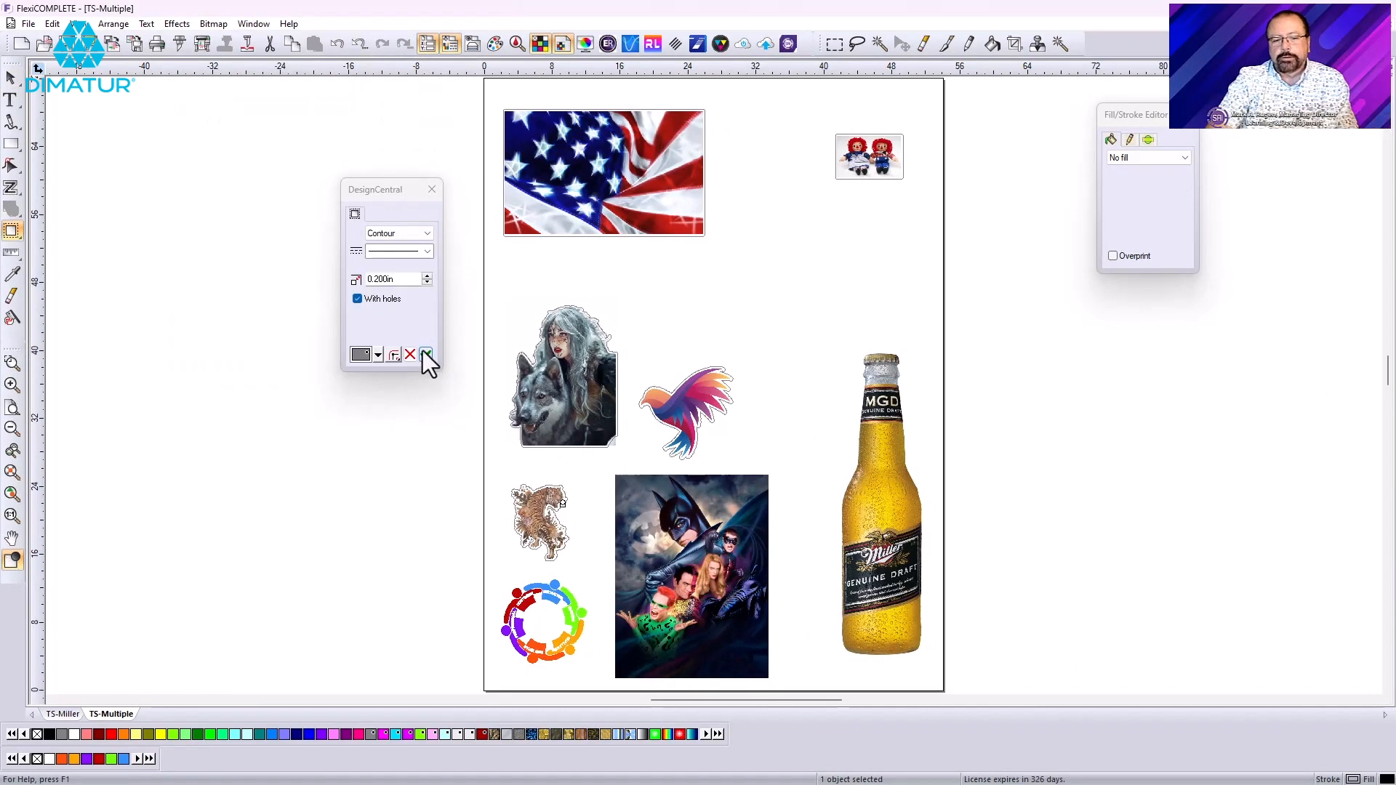
# - Select the whole circular people logo and apply a 0.200 in contour cut with holes to it
pyautogui.click(565, 638)
pyautogui.click(468, 583)
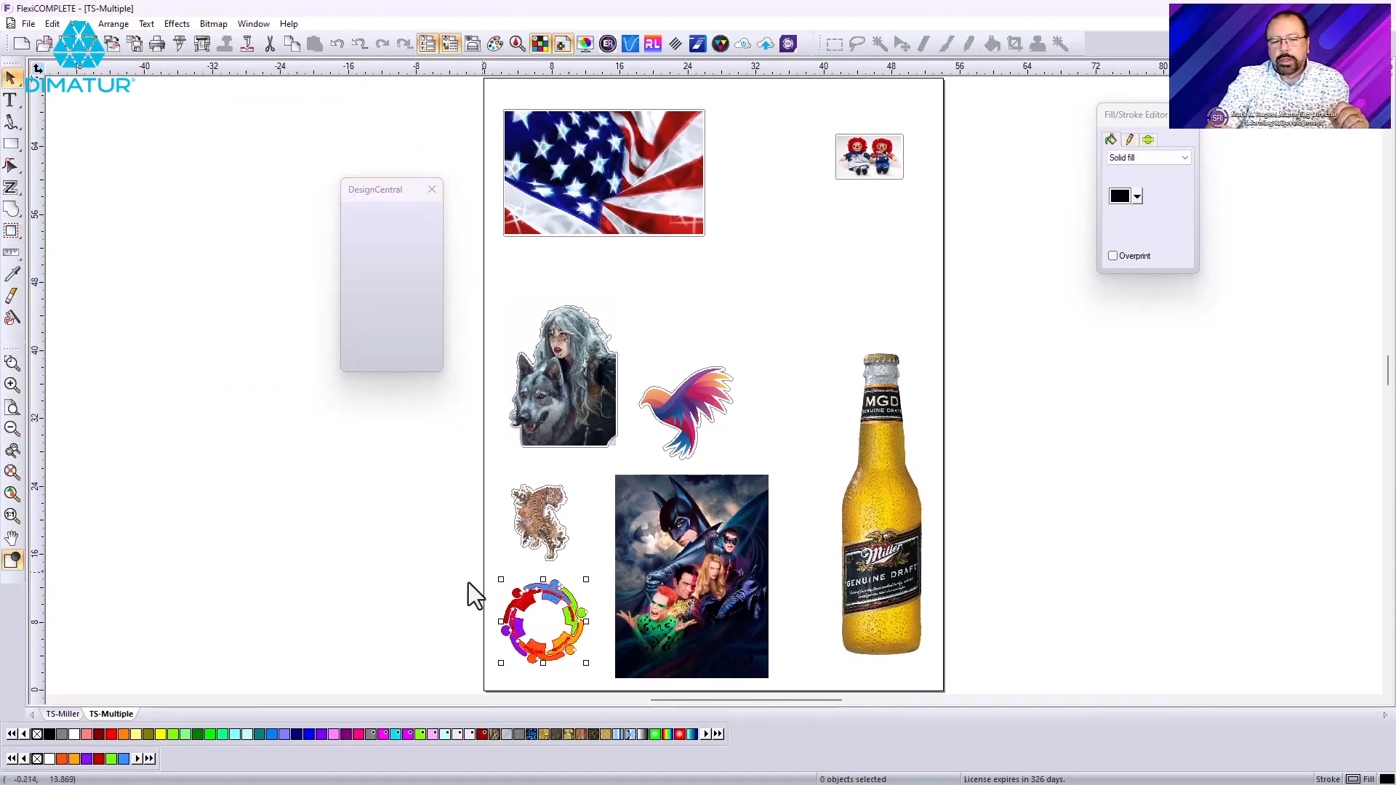
pyautogui.moveTo(468, 574); pyautogui.dragTo(591, 669)
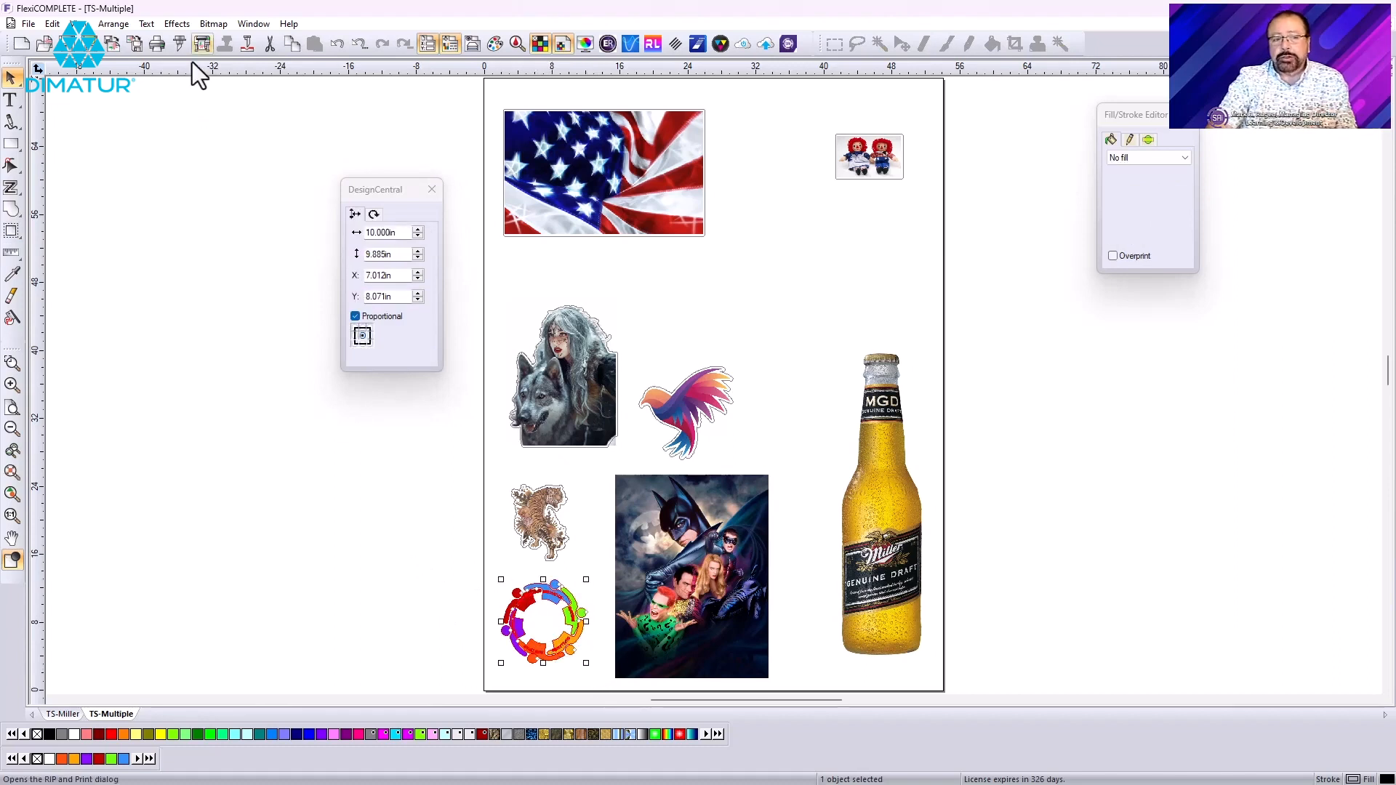
pyautogui.rightClick(559, 594)
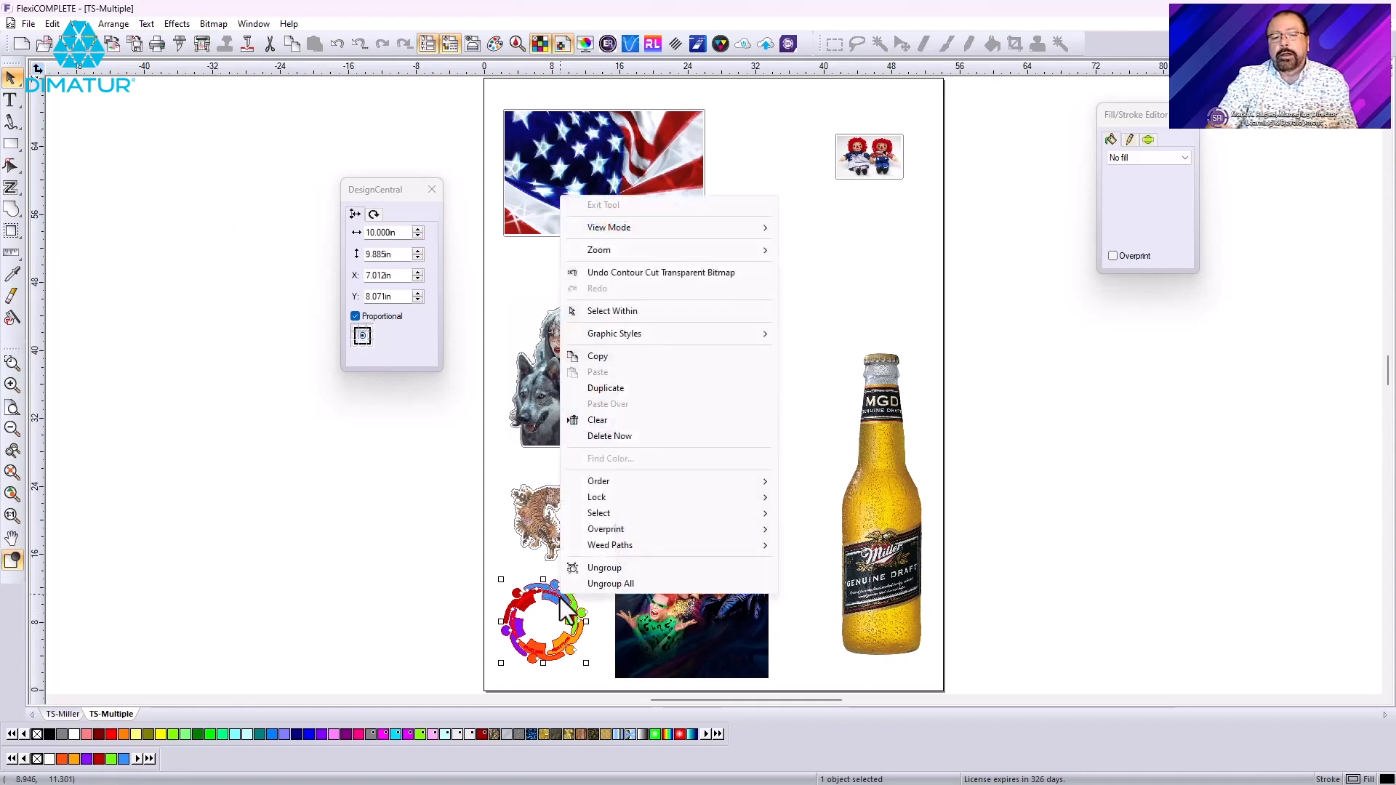
pyautogui.click(578, 12)
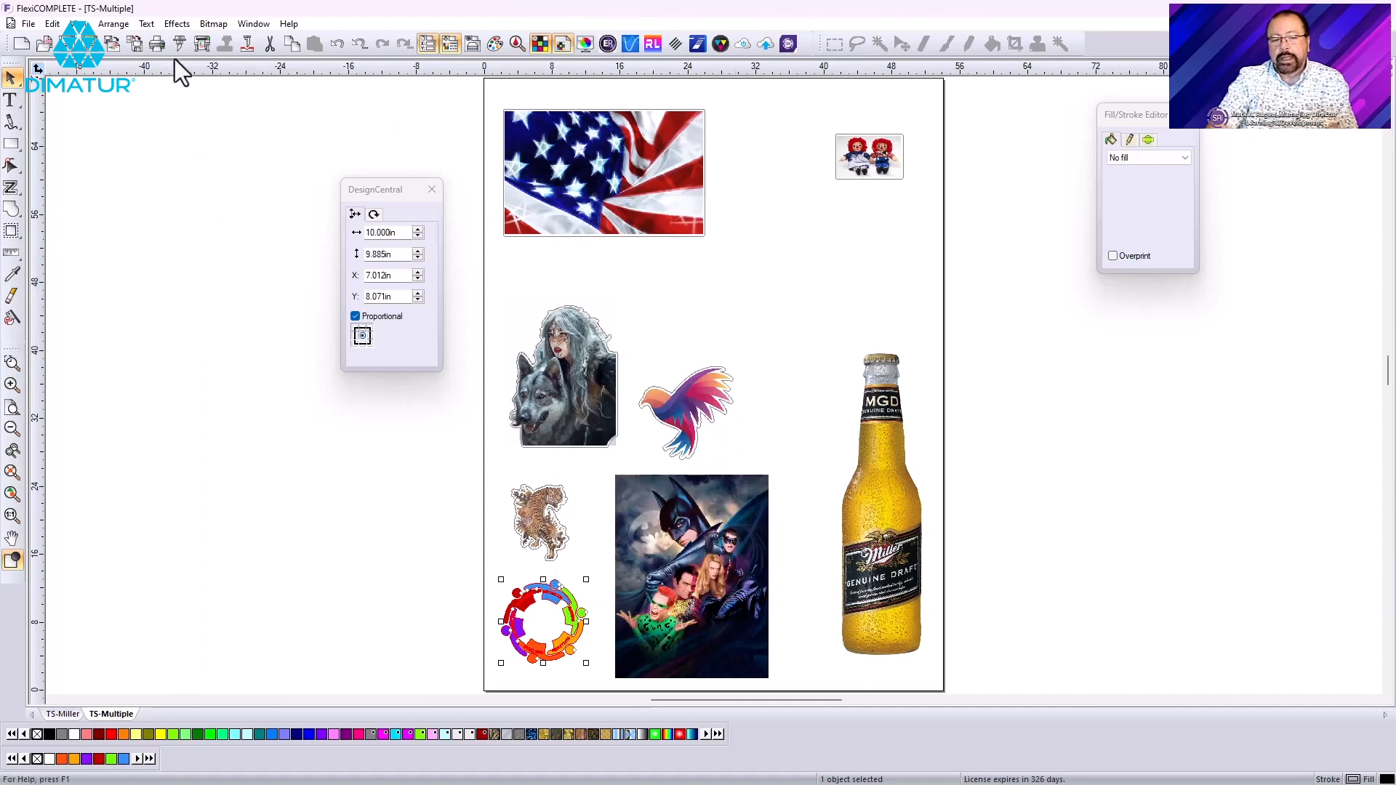
pyautogui.click(178, 25)
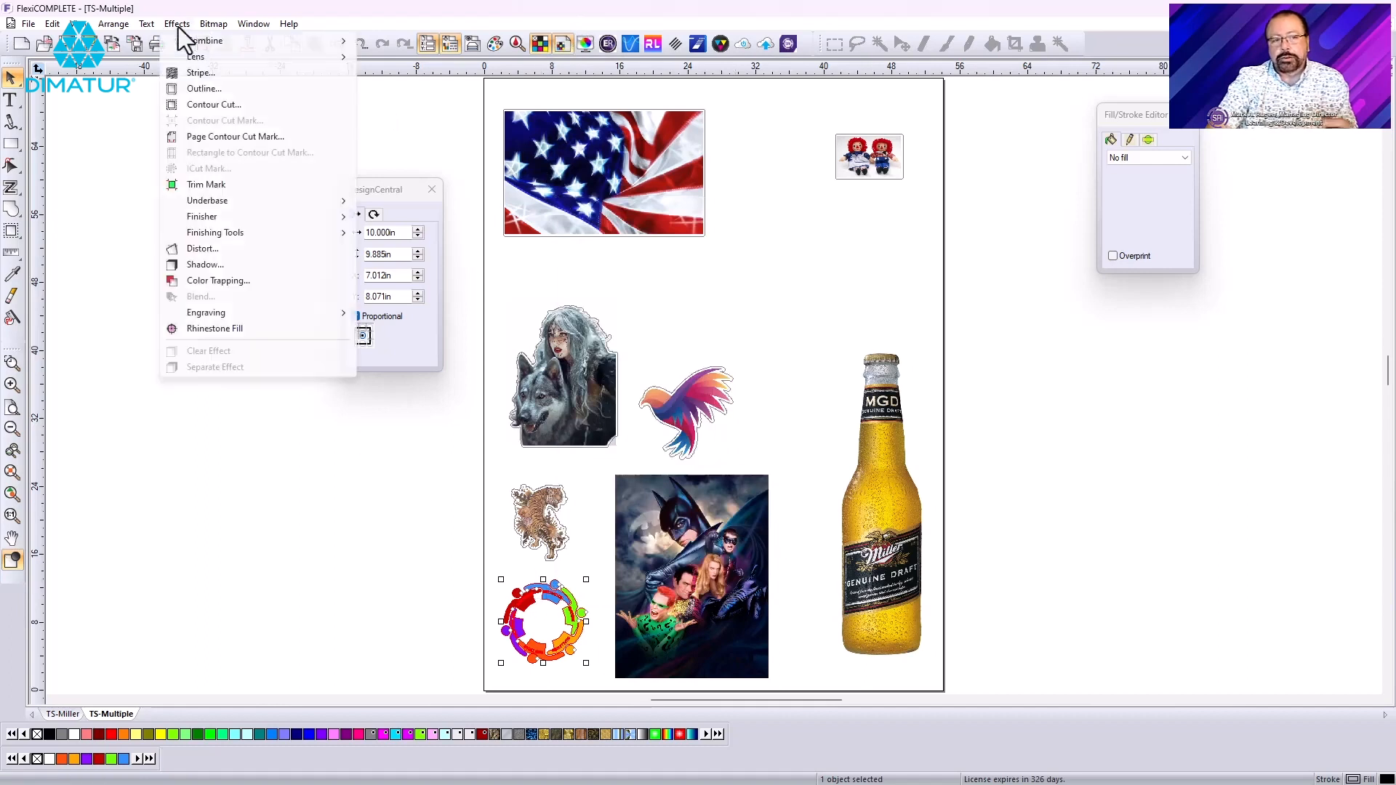
pyautogui.click(203, 103)
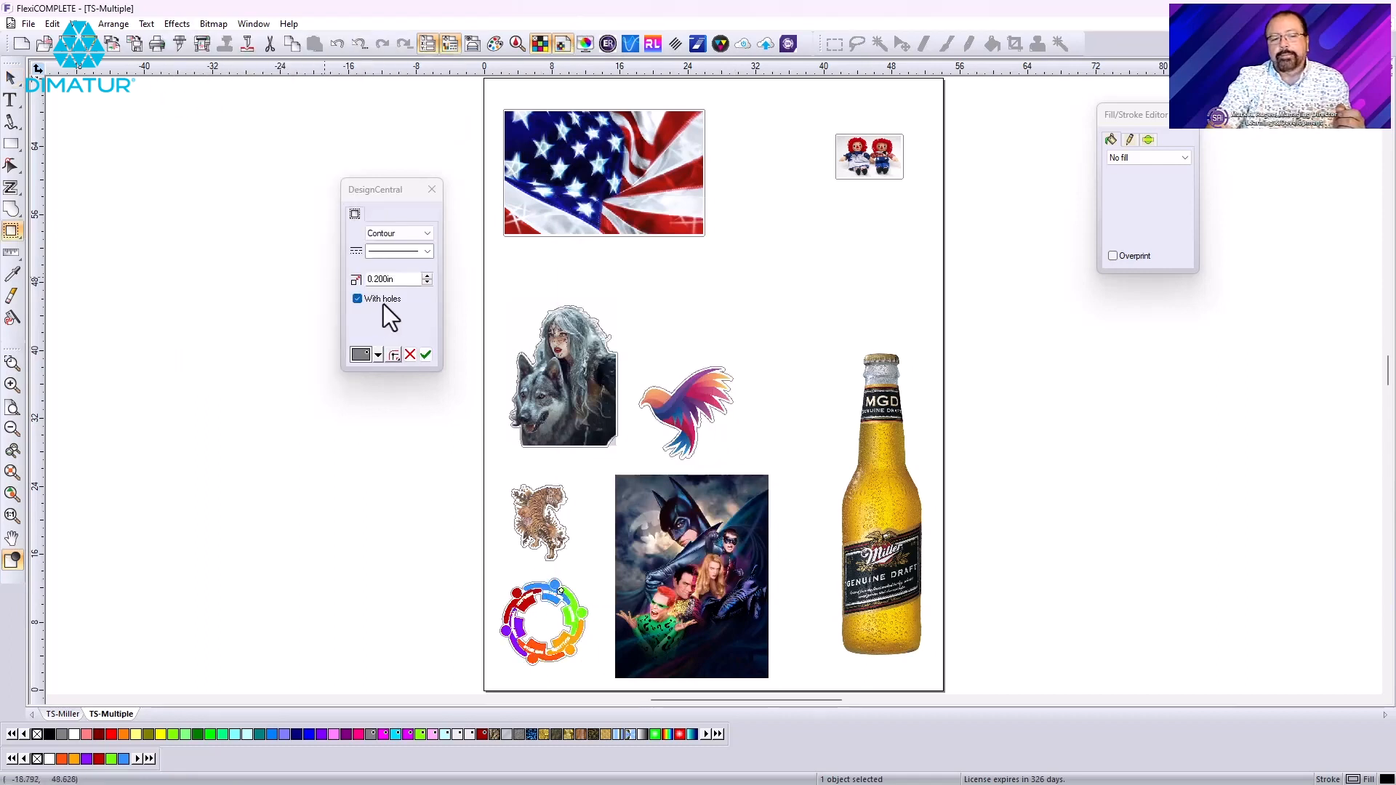
pyautogui.click(424, 355)
# - Apply a contour cut around the Batman poster image
pyautogui.click(715, 538)
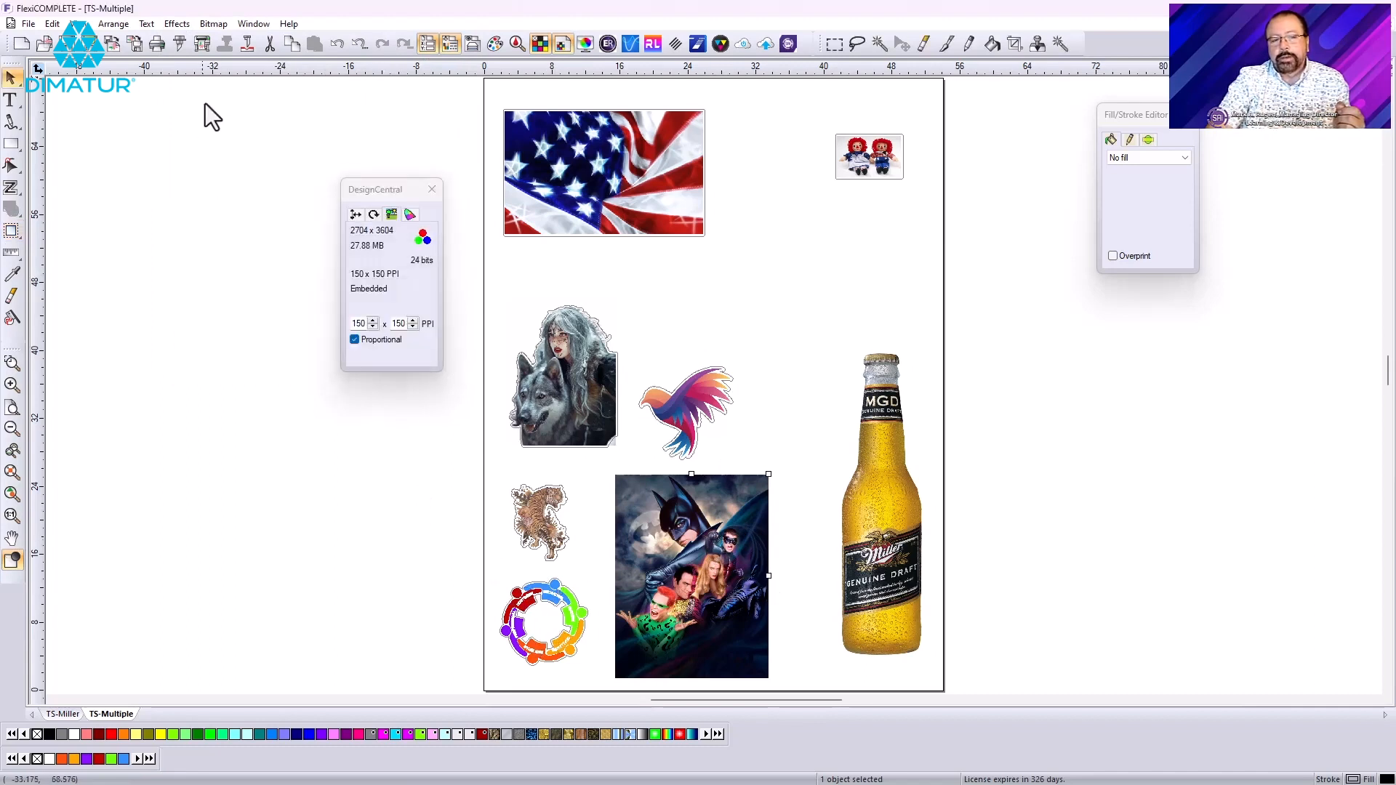
pyautogui.click(183, 24)
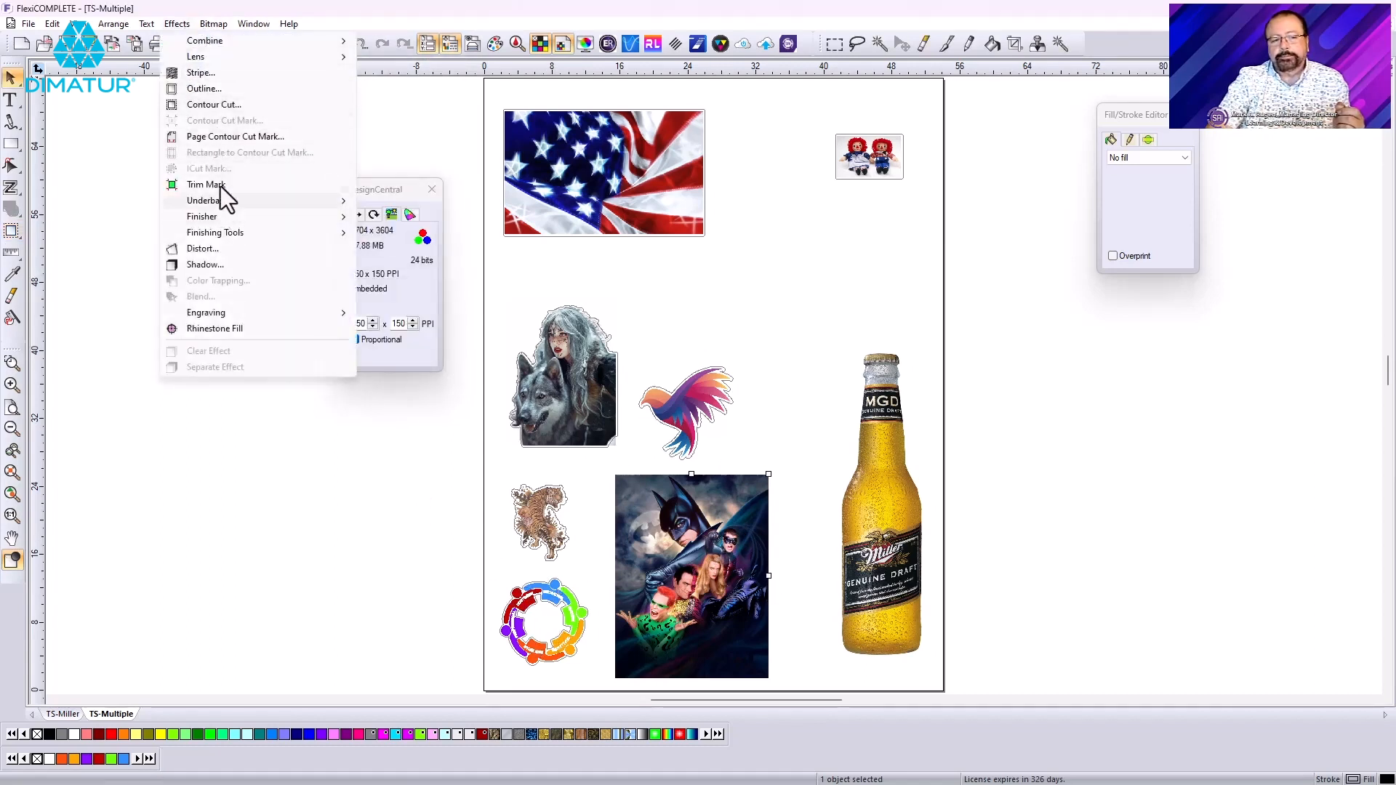
pyautogui.click(222, 103)
pyautogui.click(426, 355)
# - Try a 0.200 in contour cut on the beer bottle image with the With holes option turned off
pyautogui.click(890, 497)
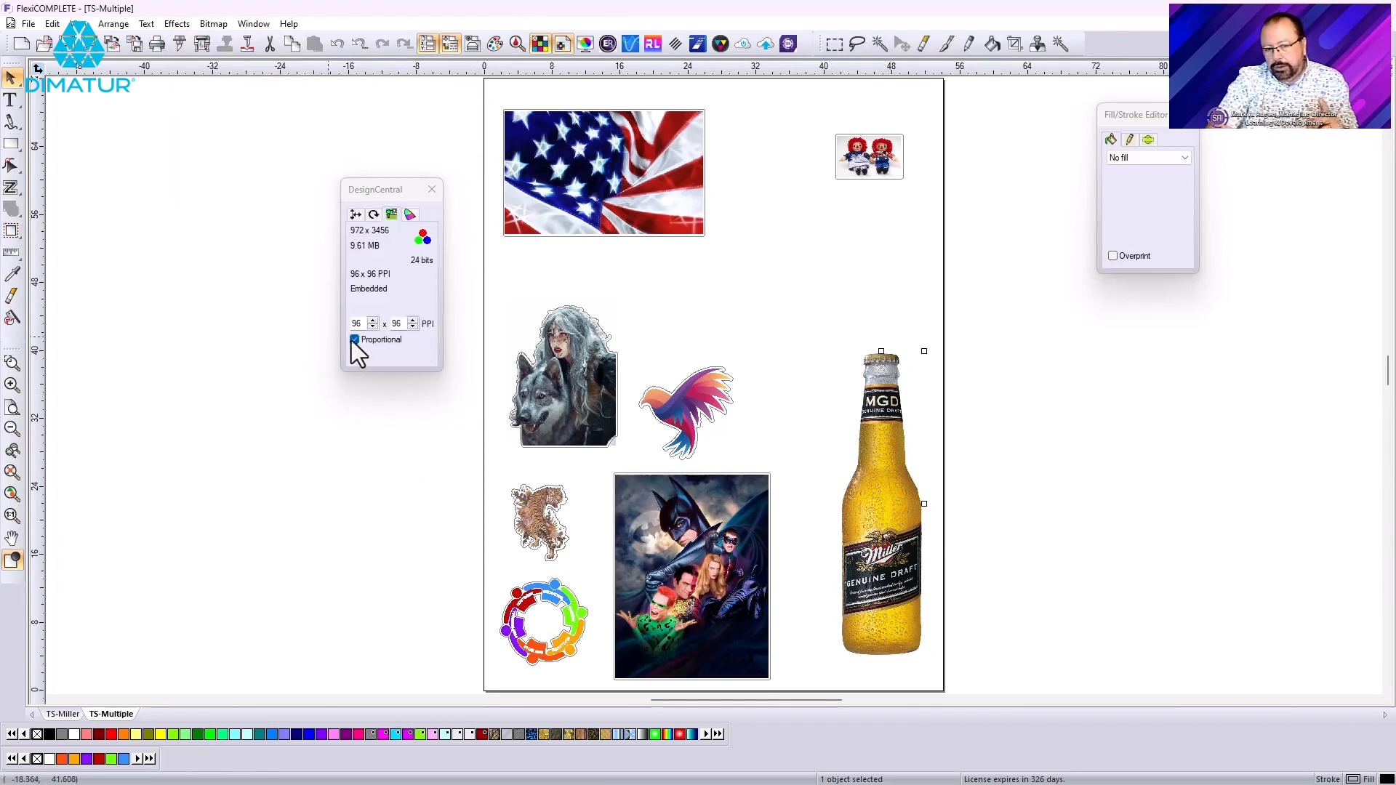
pyautogui.click(391, 218)
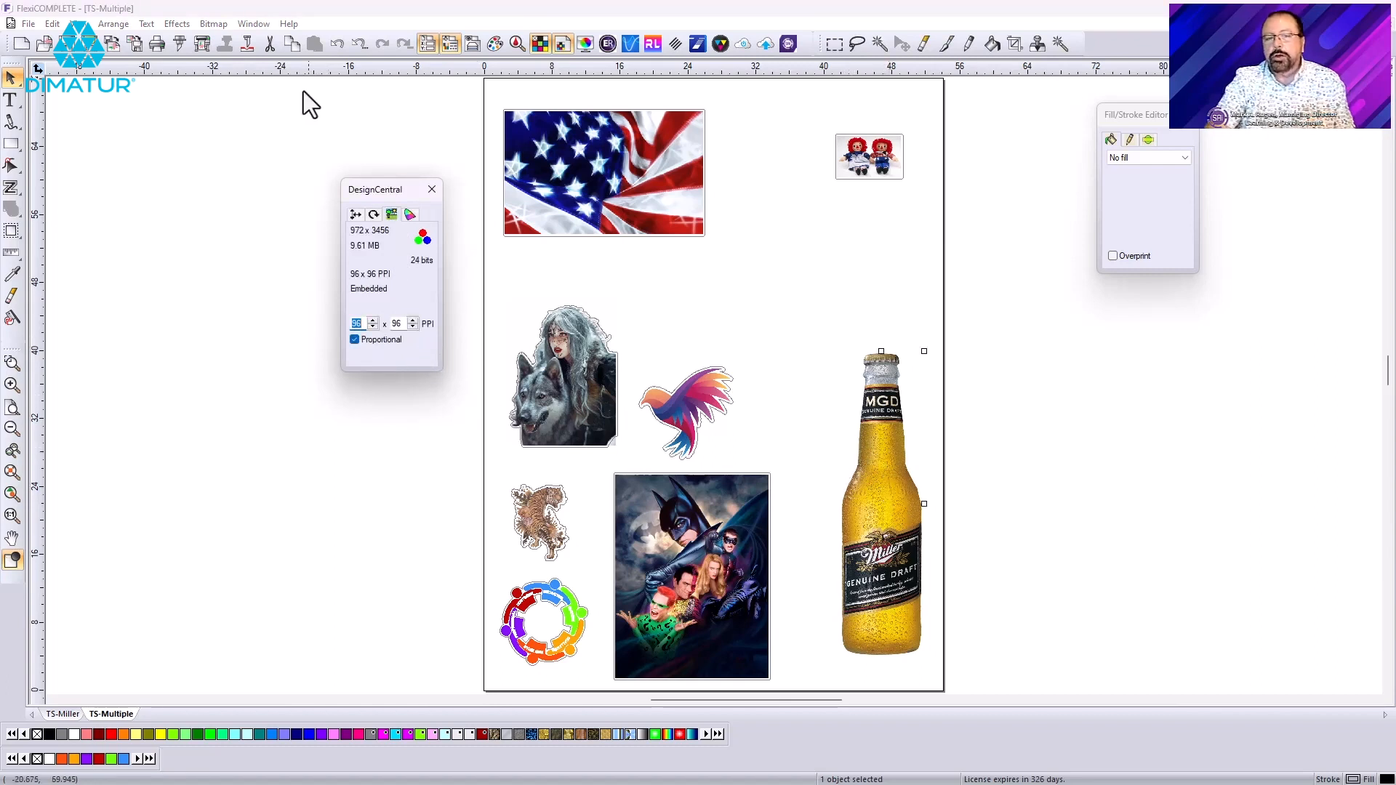
pyautogui.click(177, 23)
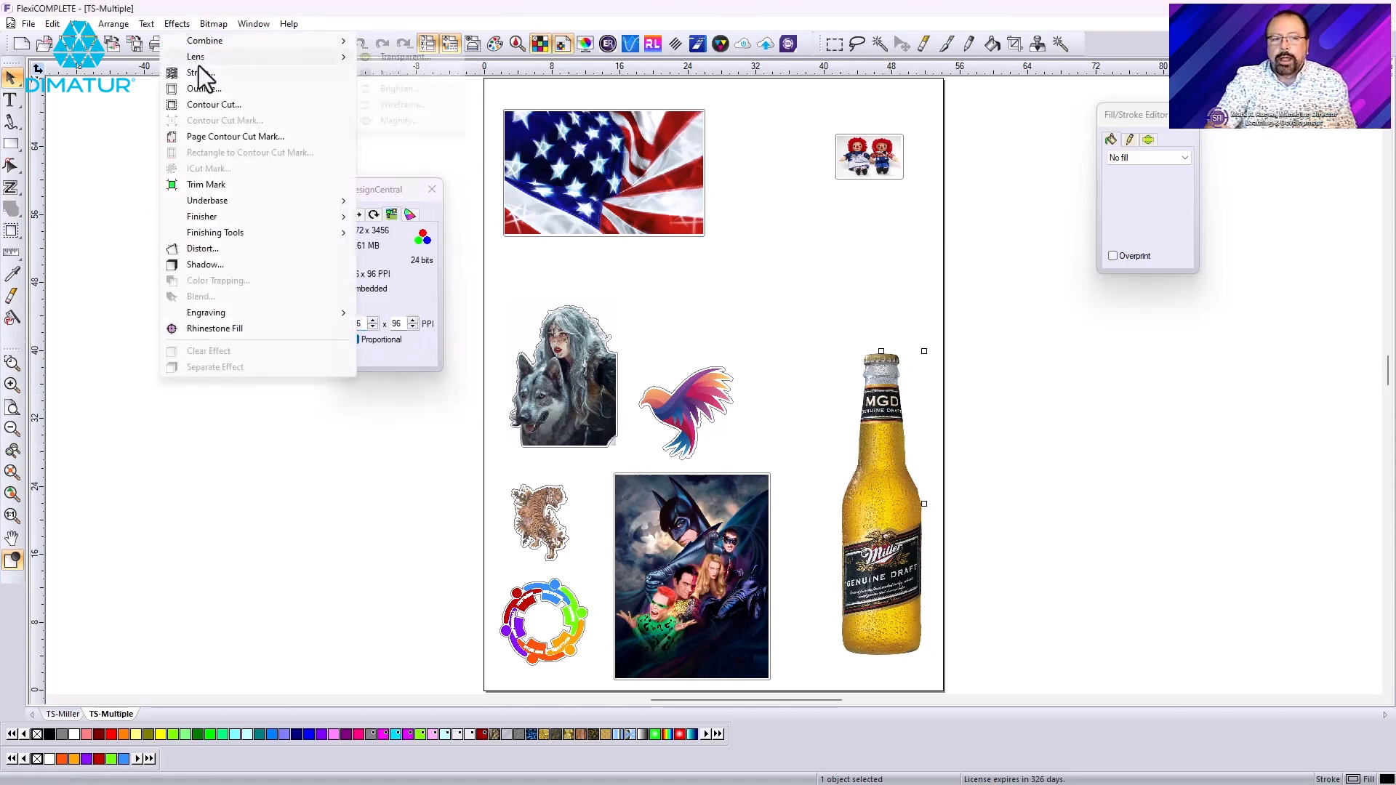
pyautogui.click(204, 104)
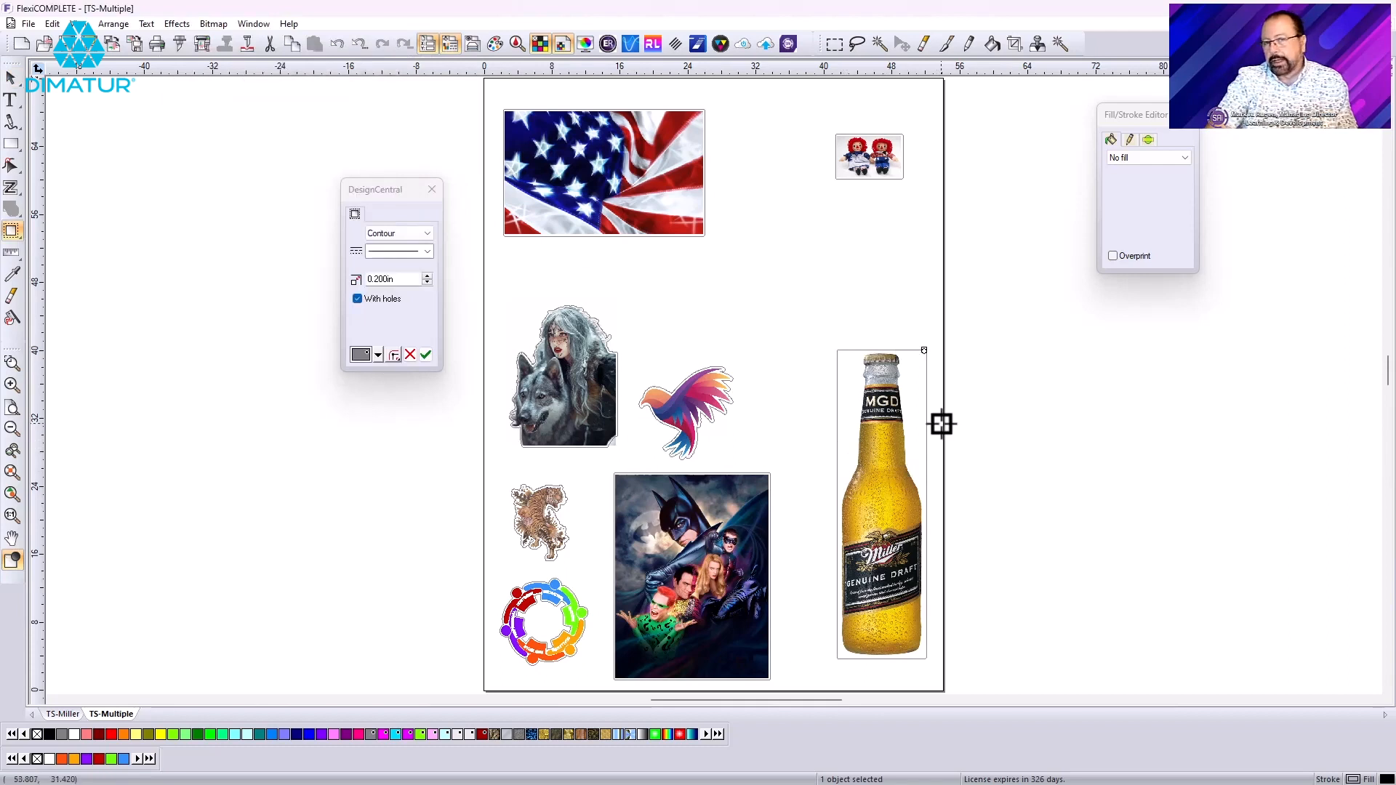
pyautogui.click(422, 302)
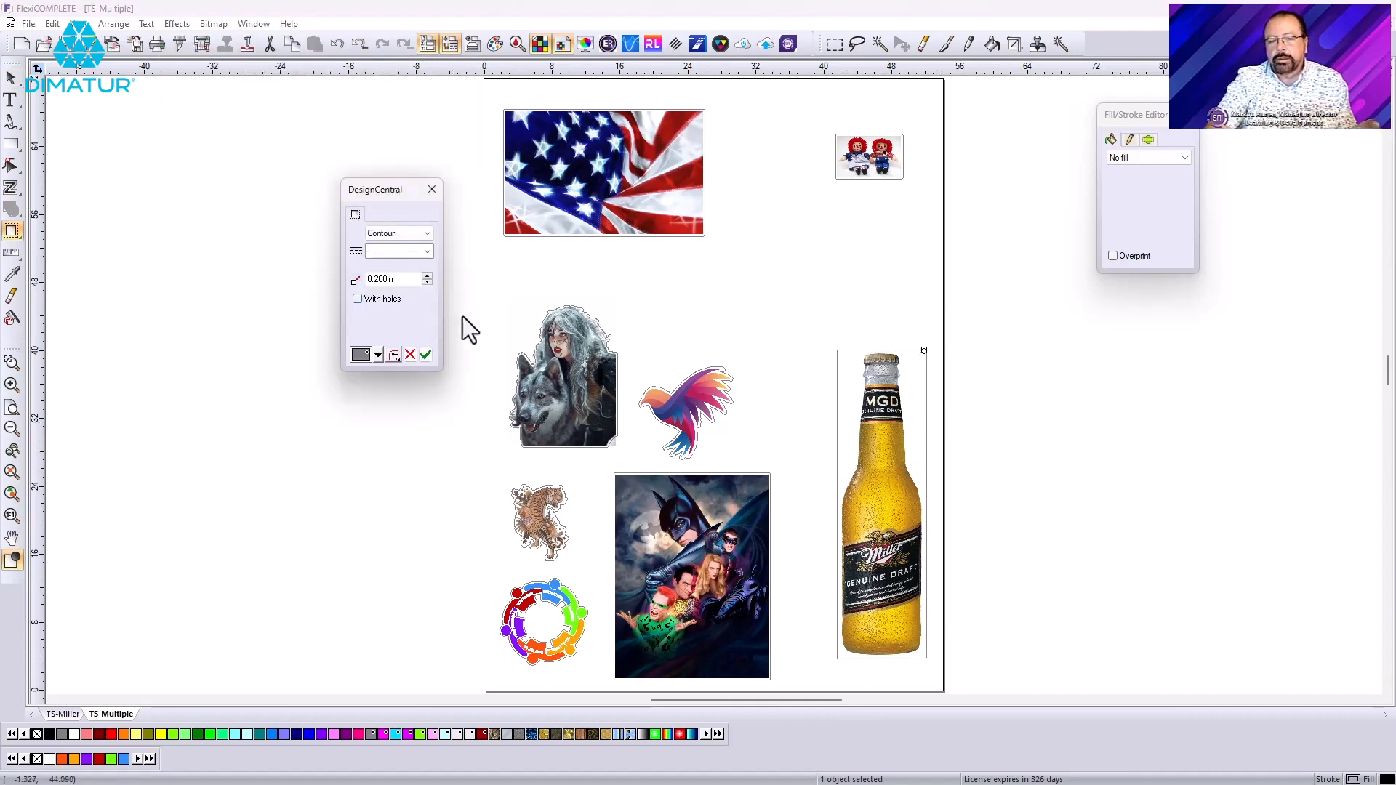
pyautogui.click(1026, 390)
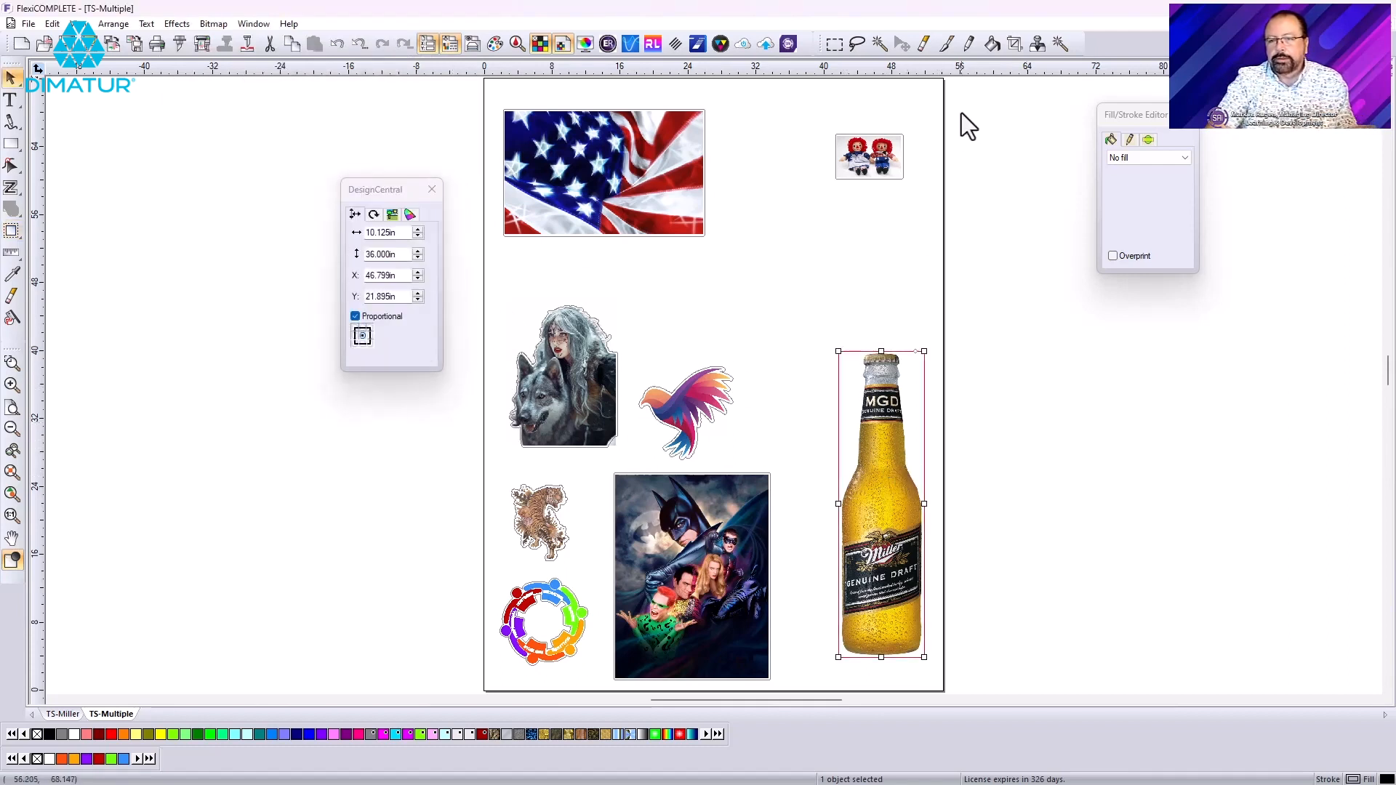
# - Make the white background around the beer bottle bitmap transparent and display the image's bitmap properties
pyautogui.click(1061, 43)
pyautogui.click(852, 418)
pyautogui.click(425, 355)
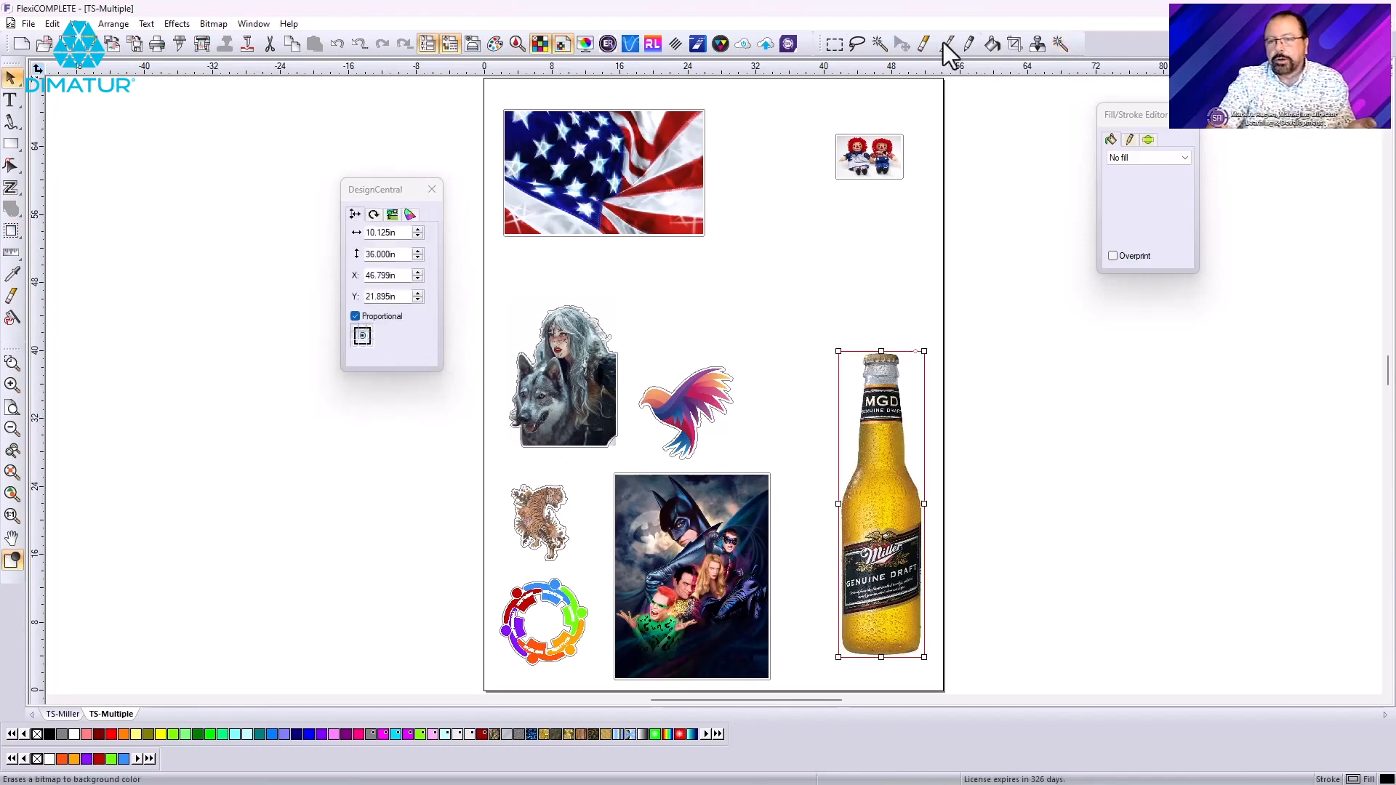
pyautogui.click(213, 25)
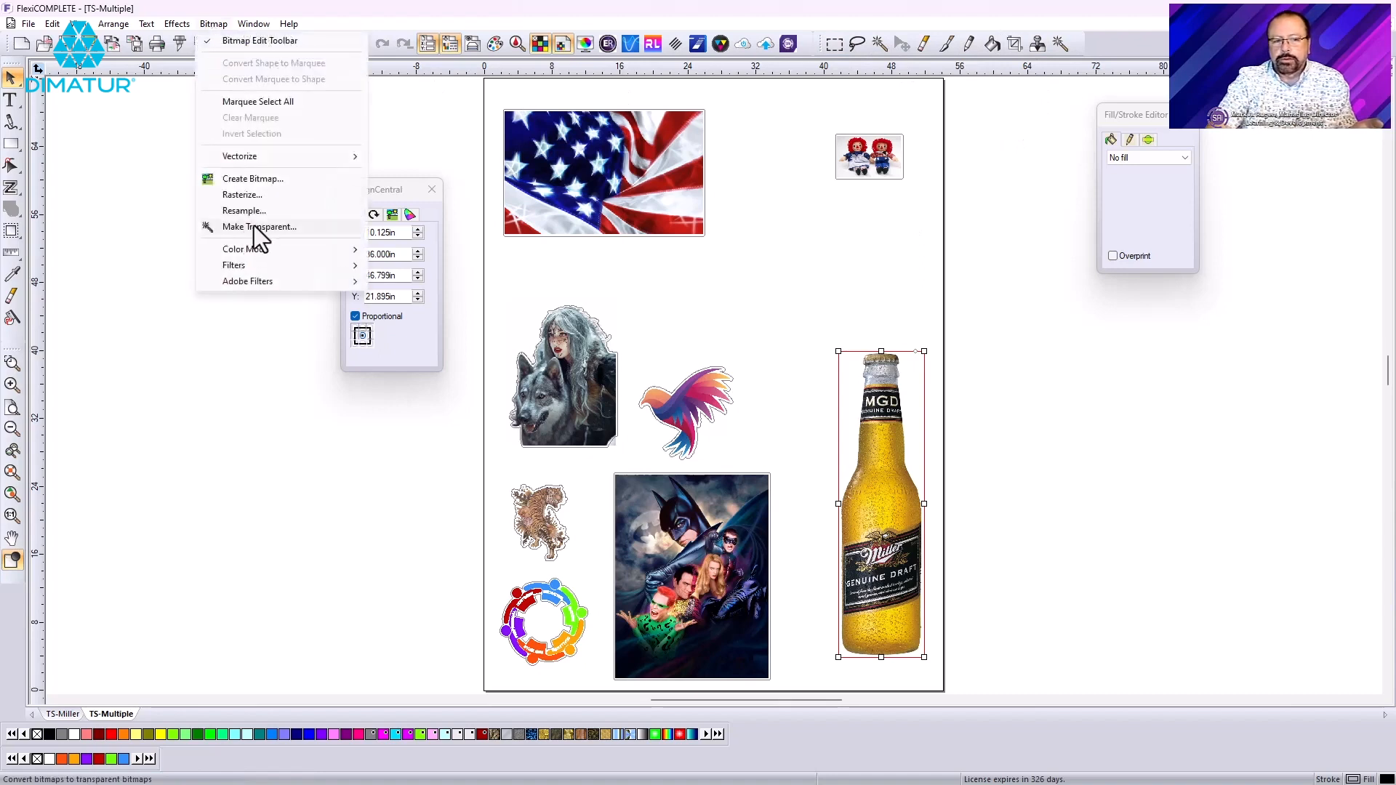
pyautogui.click(451, 187)
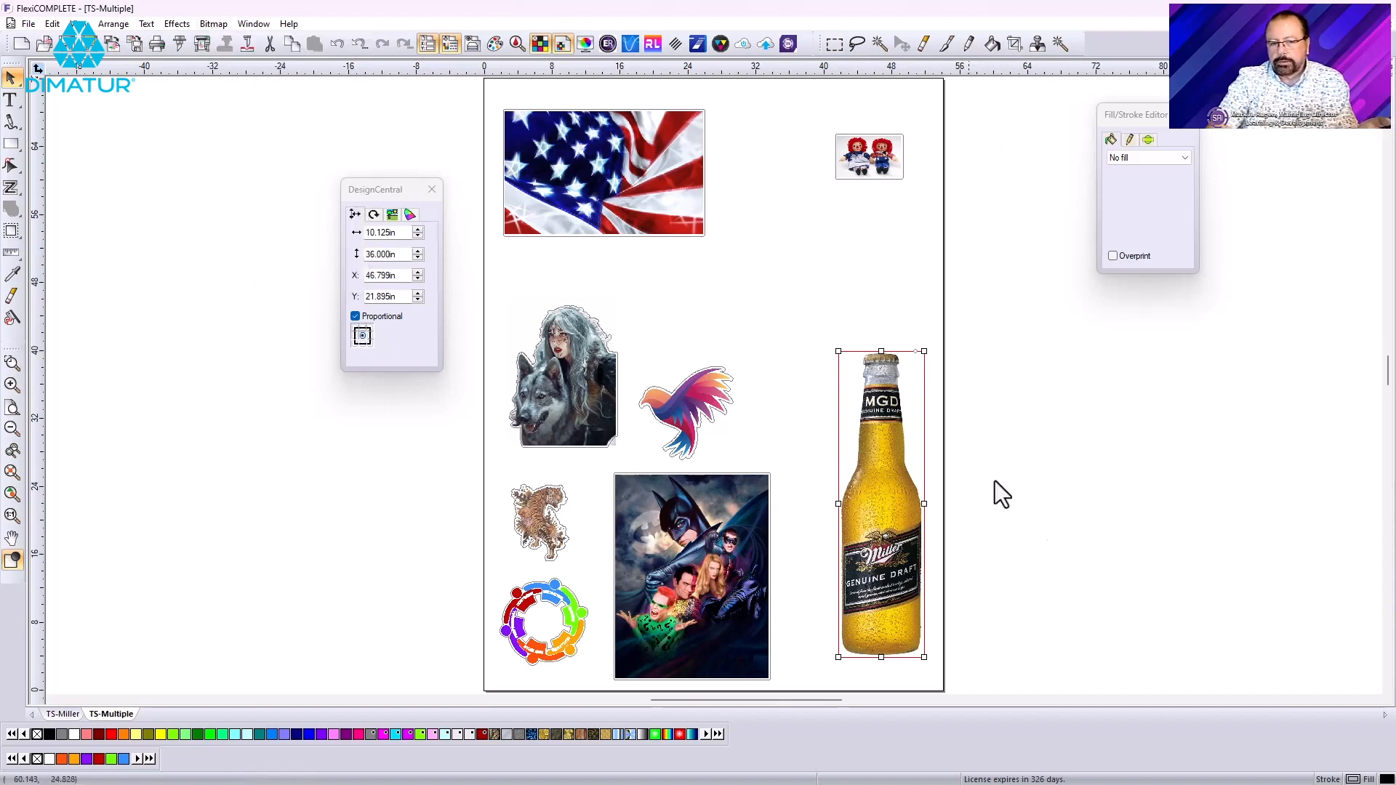
pyautogui.click(397, 220)
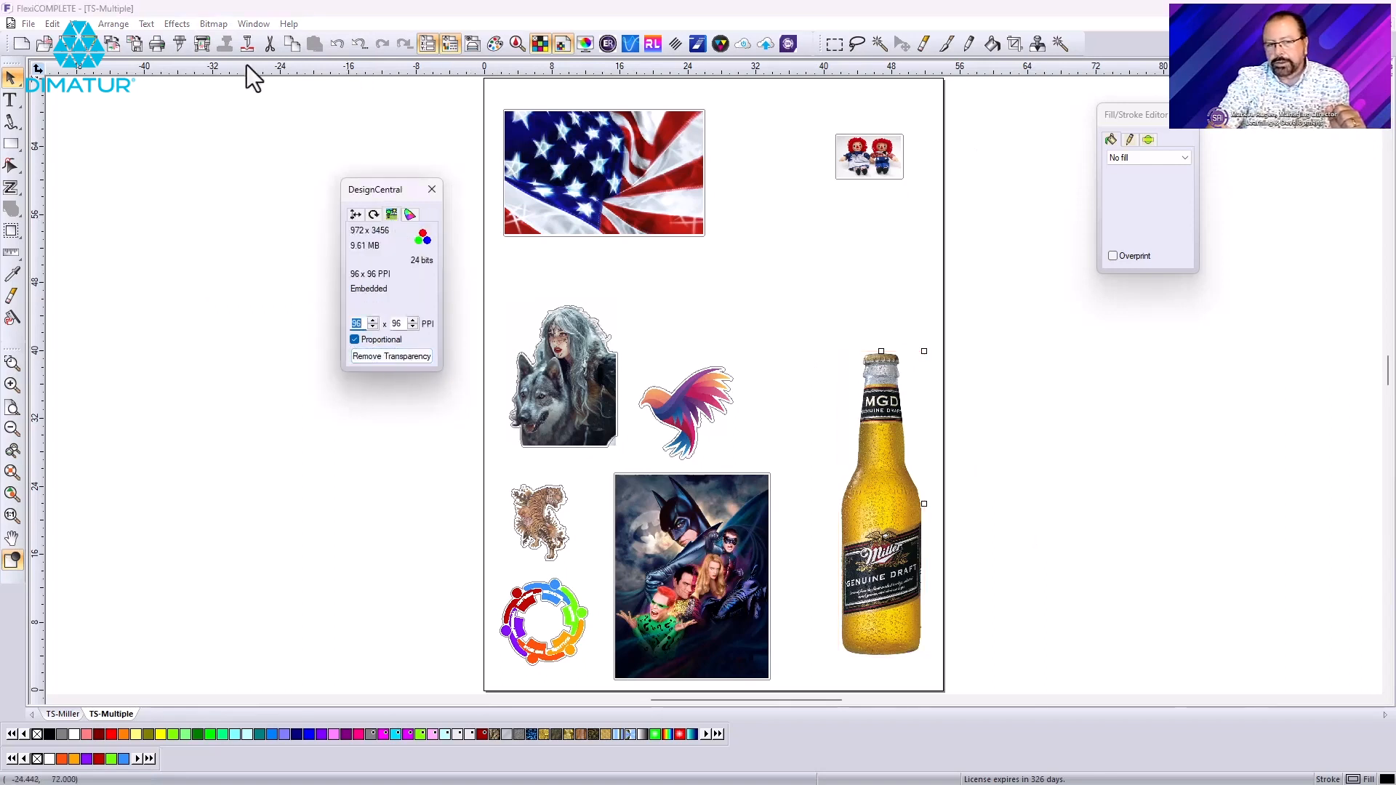
# - Apply a 0.200 in contour cut without holes around the beer bottle and deselect it
pyautogui.click(179, 28)
pyautogui.click(221, 107)
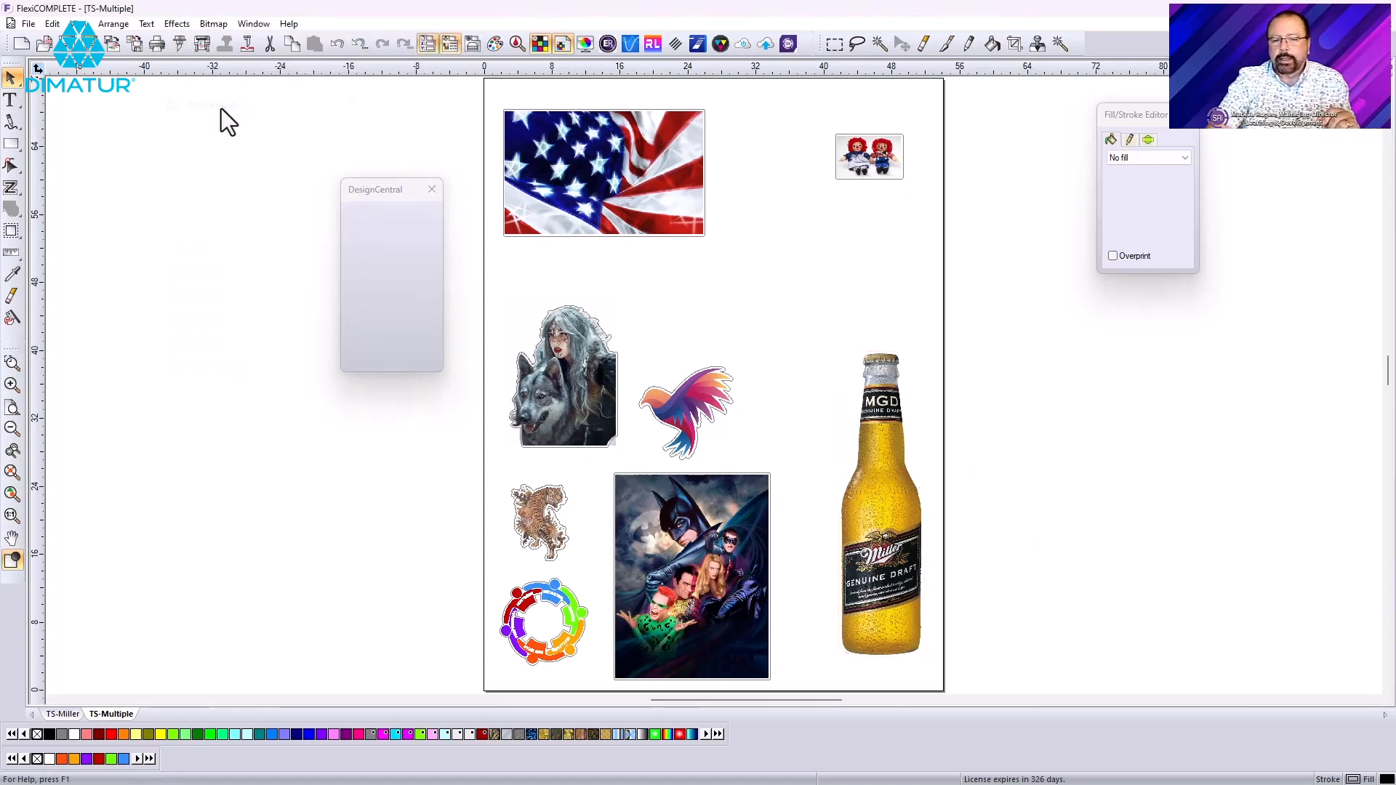
pyautogui.click(425, 354)
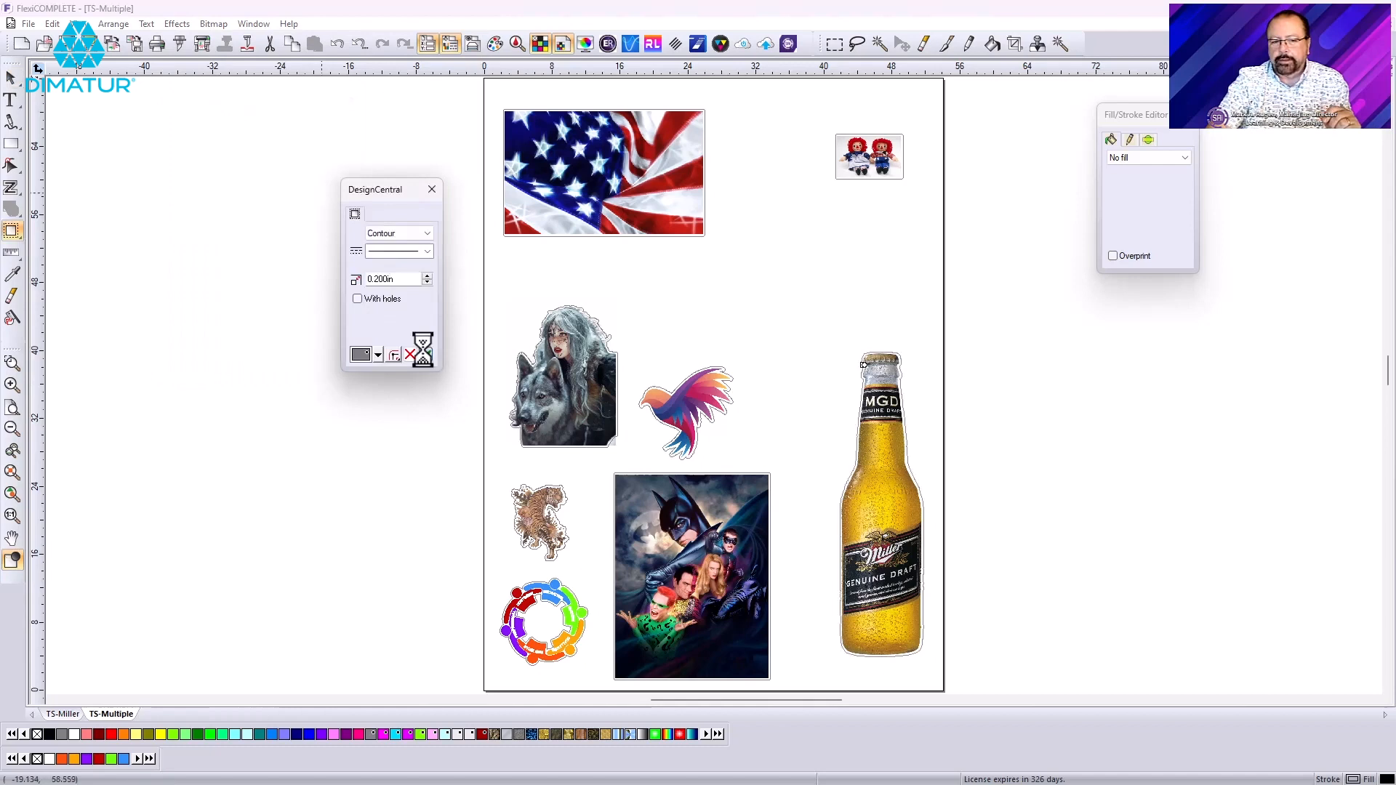
pyautogui.click(1037, 421)
# - Select all the graphics and nest two copies of each on the gang sheet with True Shape Nest
pyautogui.moveTo(383, 190); pyautogui.dragTo(1148, 305)
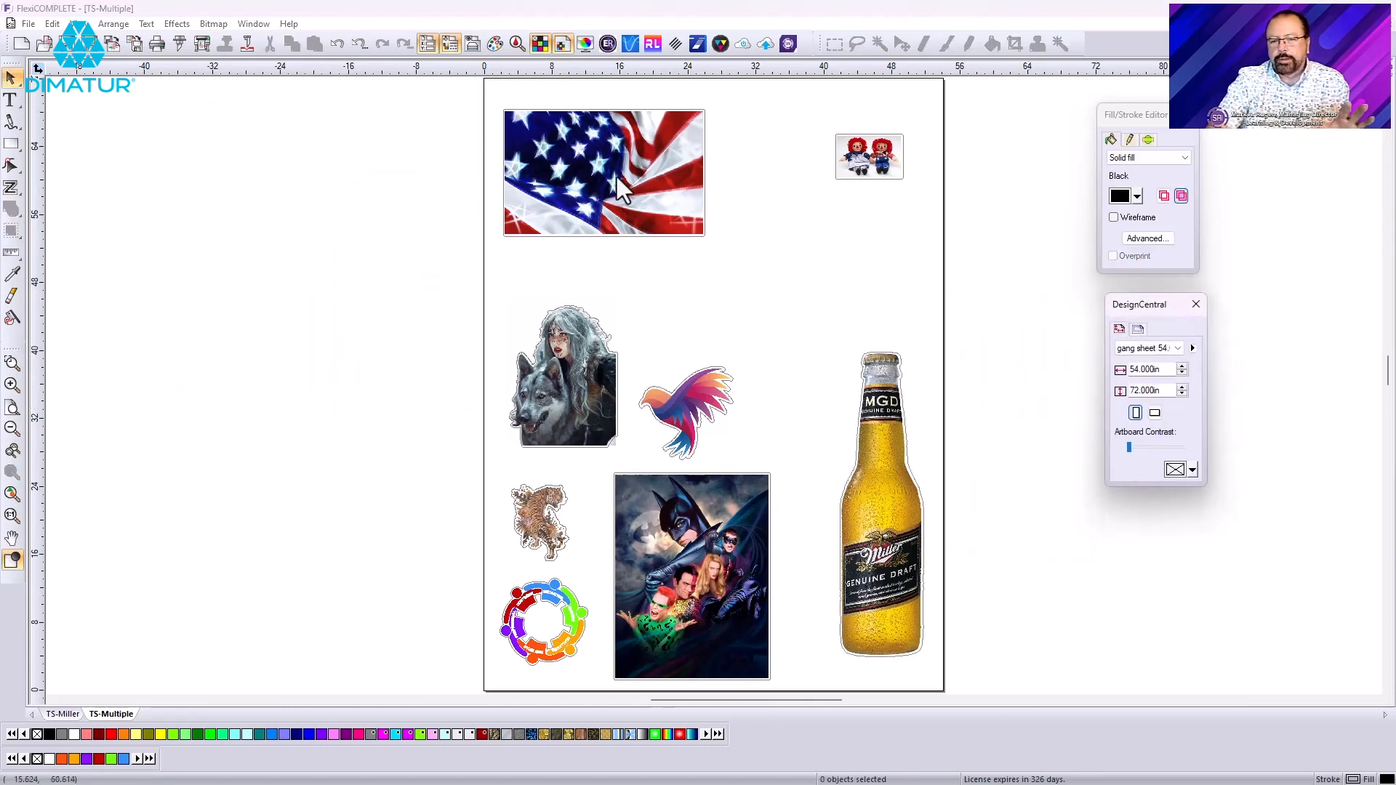
pyautogui.moveTo(460, 102); pyautogui.dragTo(968, 642)
pyautogui.click(113, 25)
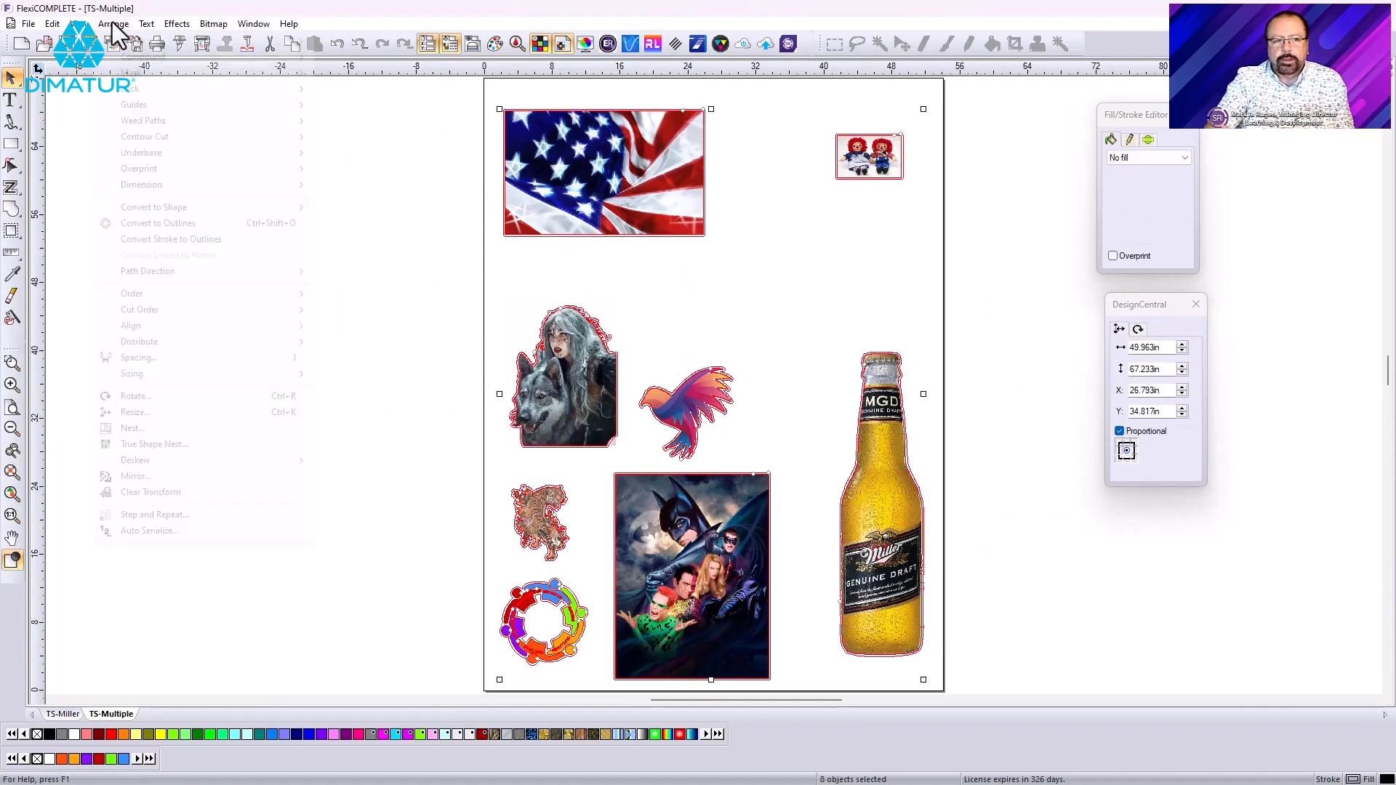
pyautogui.click(170, 443)
pyautogui.moveTo(1134, 304); pyautogui.dragTo(409, 221)
pyautogui.doubleClick(417, 262)
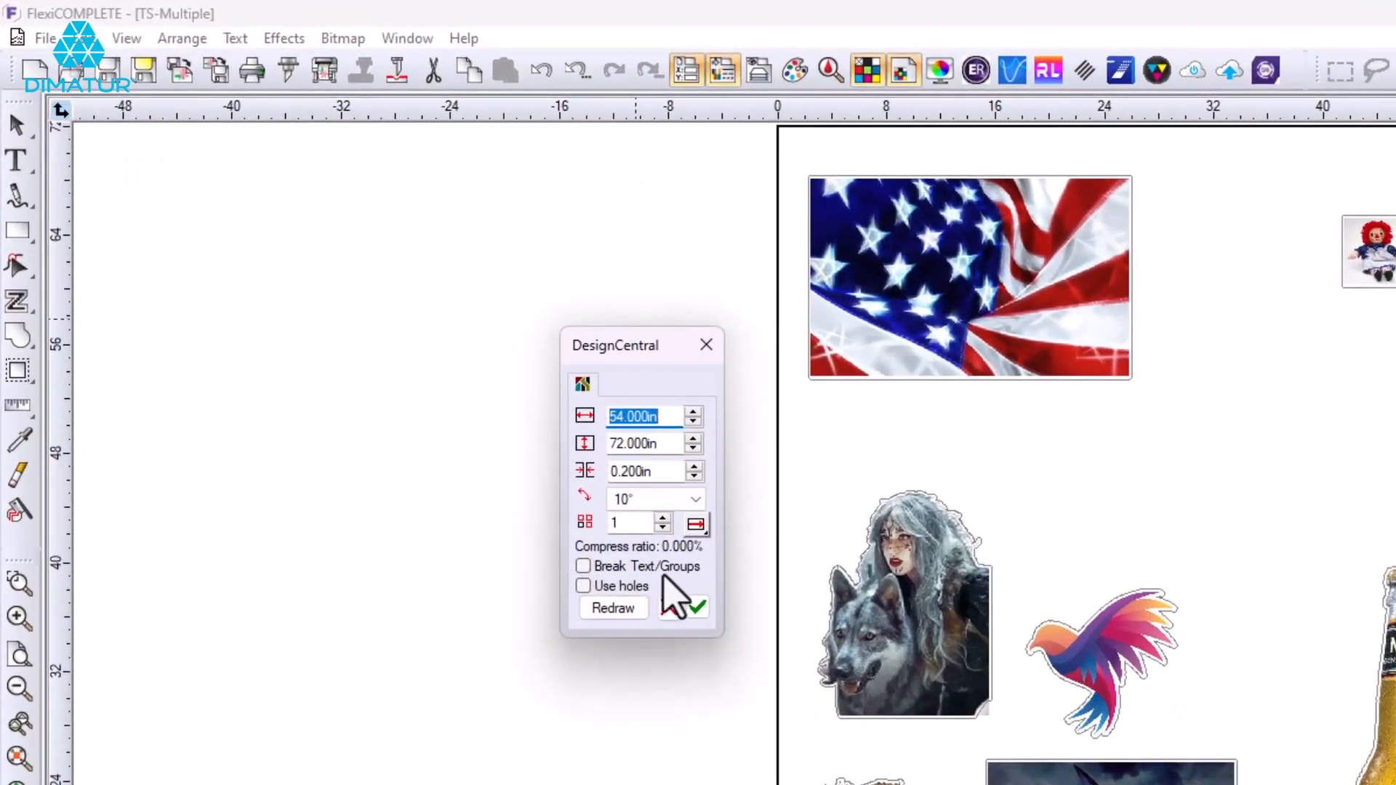
pyautogui.click(662, 519)
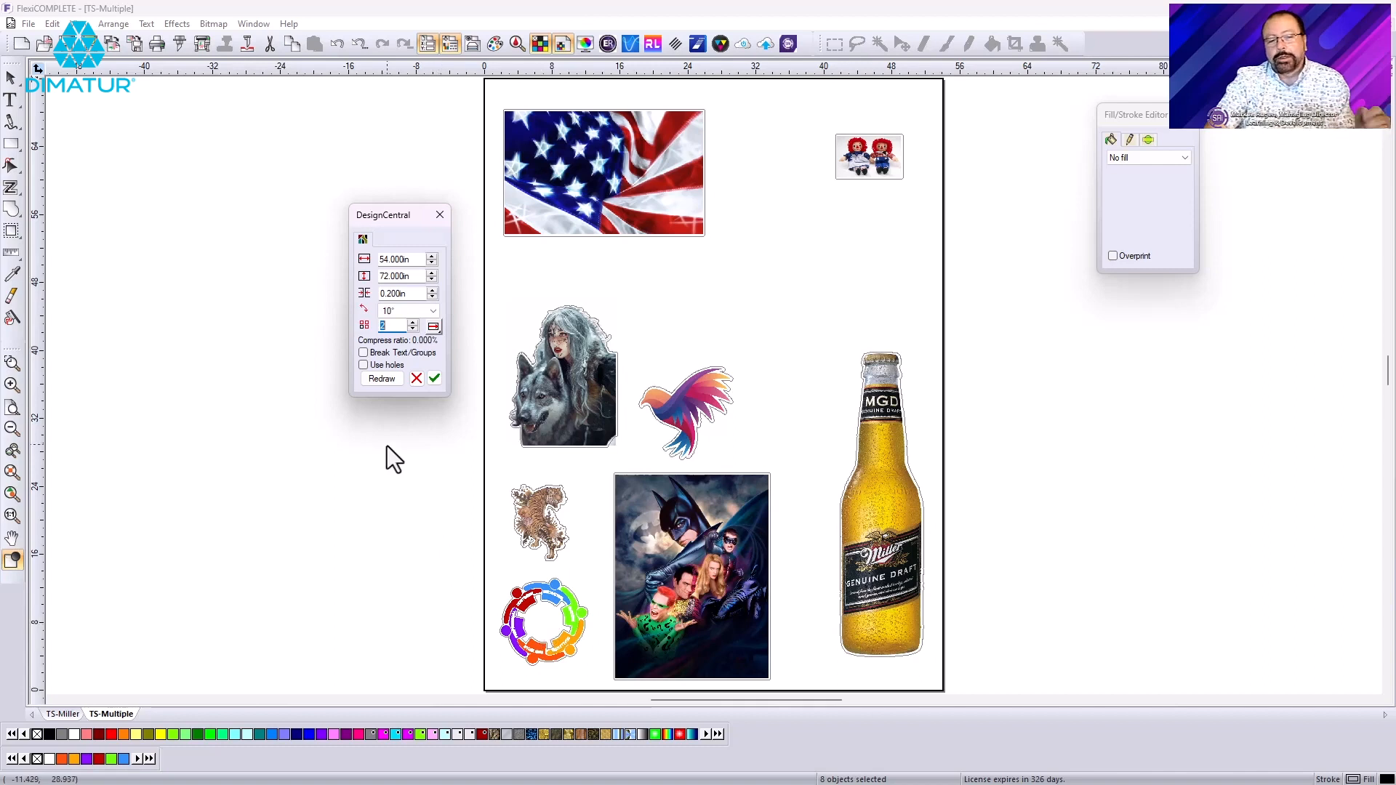
pyautogui.click(382, 378)
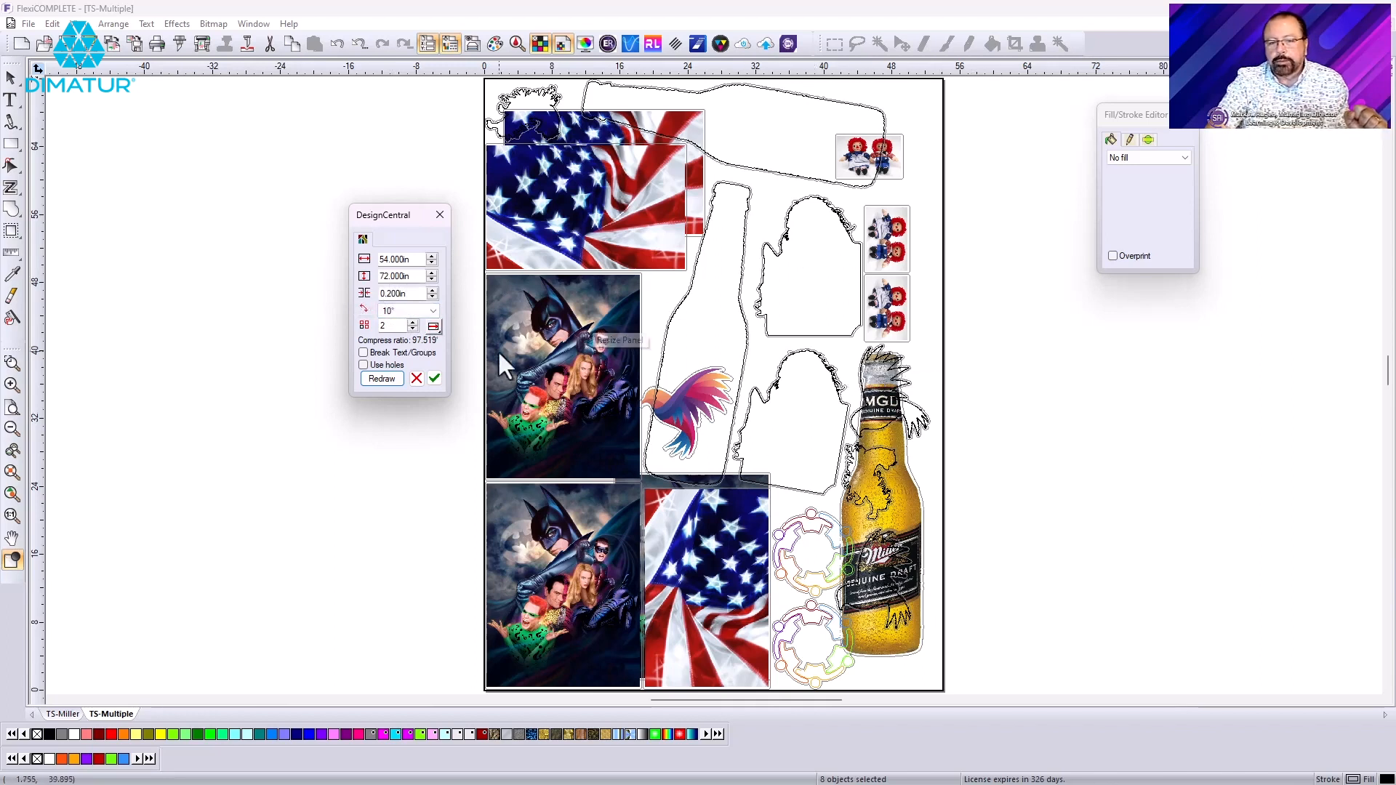
pyautogui.click(435, 378)
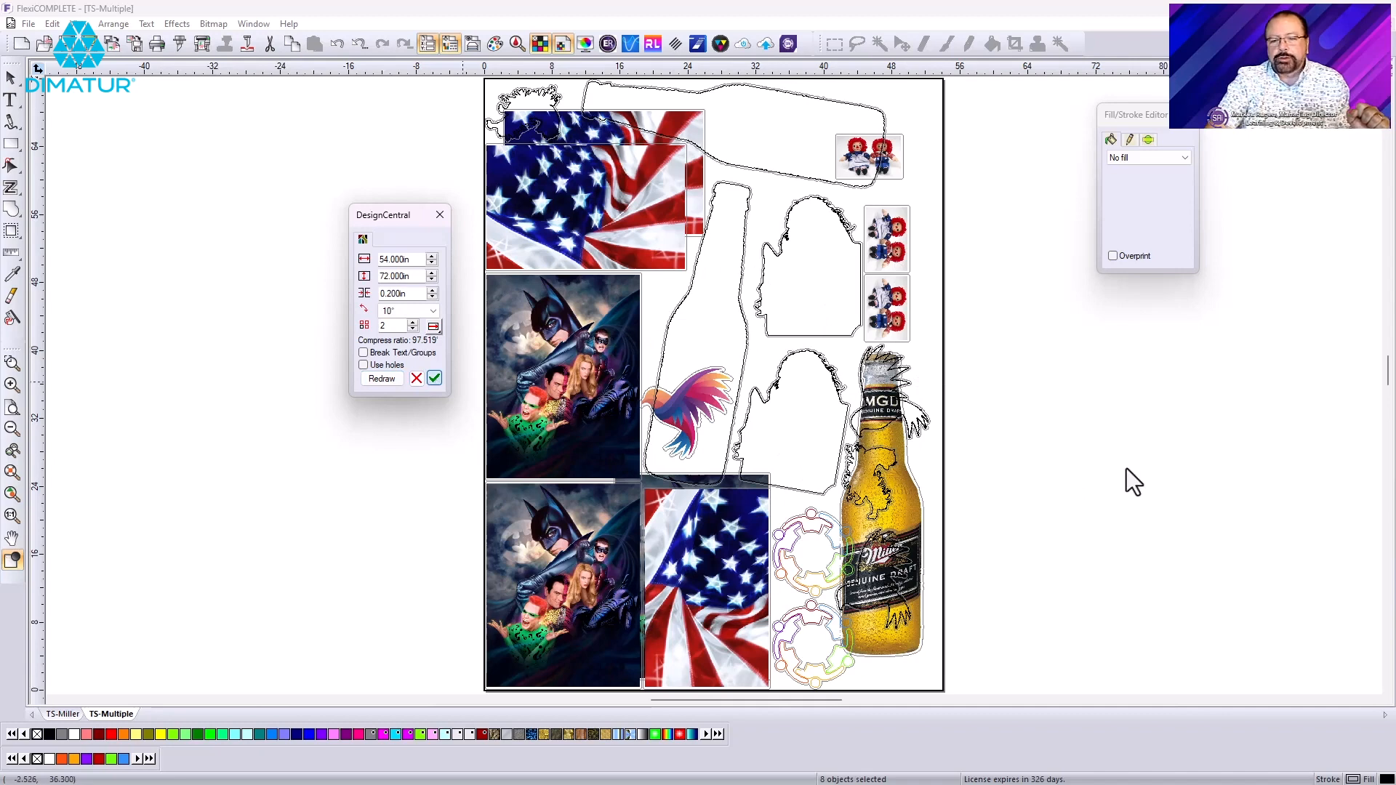
pyautogui.click(1092, 439)
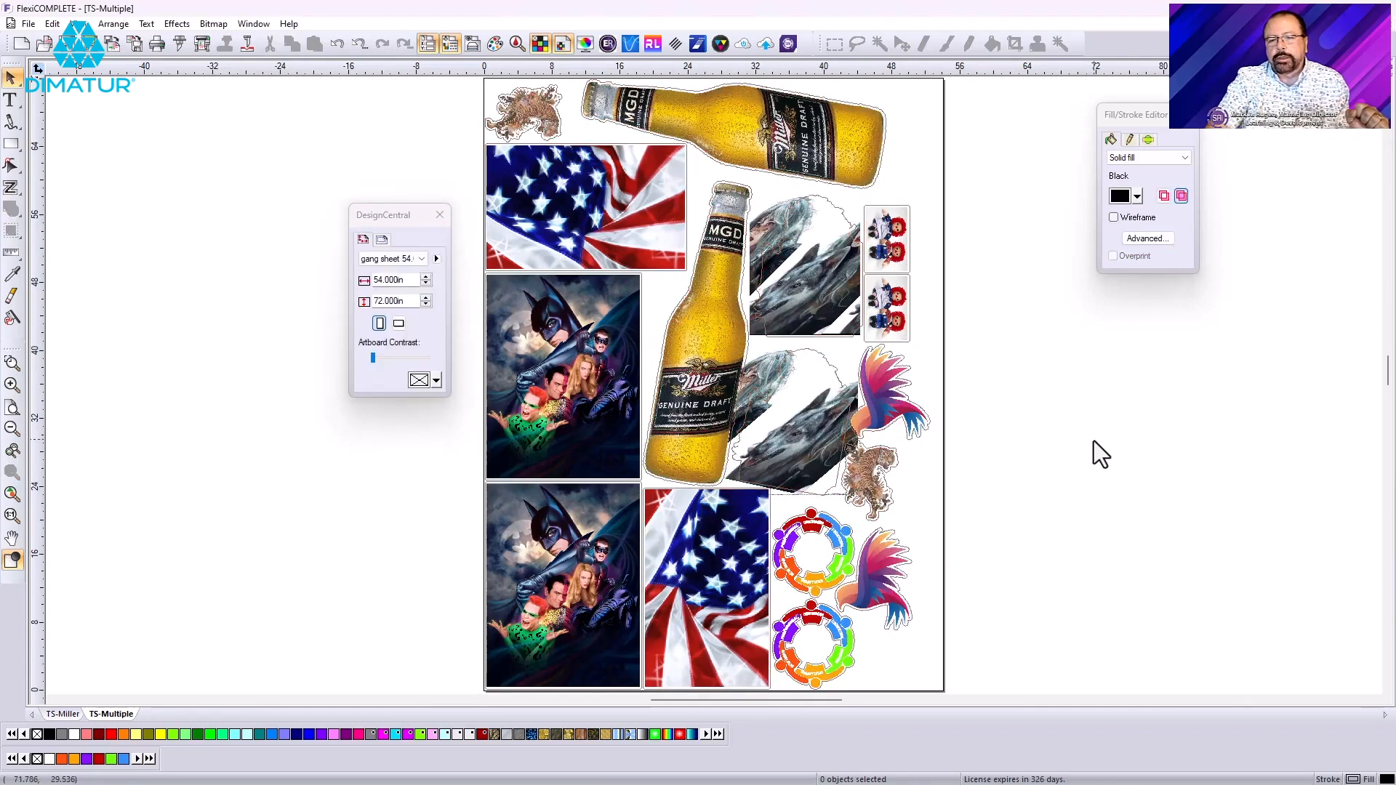
# - Nudge both nested woman-and-wolf graphics slightly up within their gaps beside the upright bottle
pyautogui.click(795, 264)
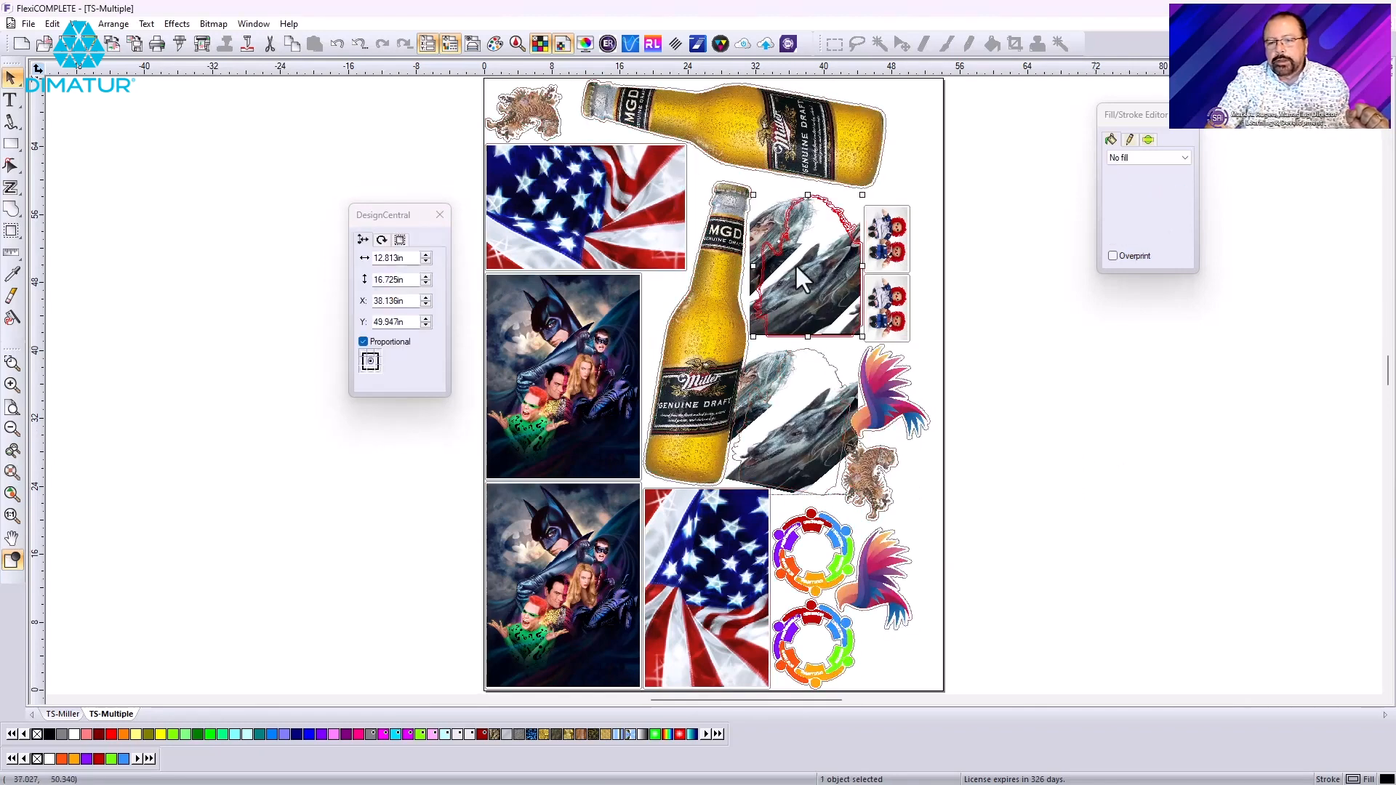
pyautogui.click(1022, 349)
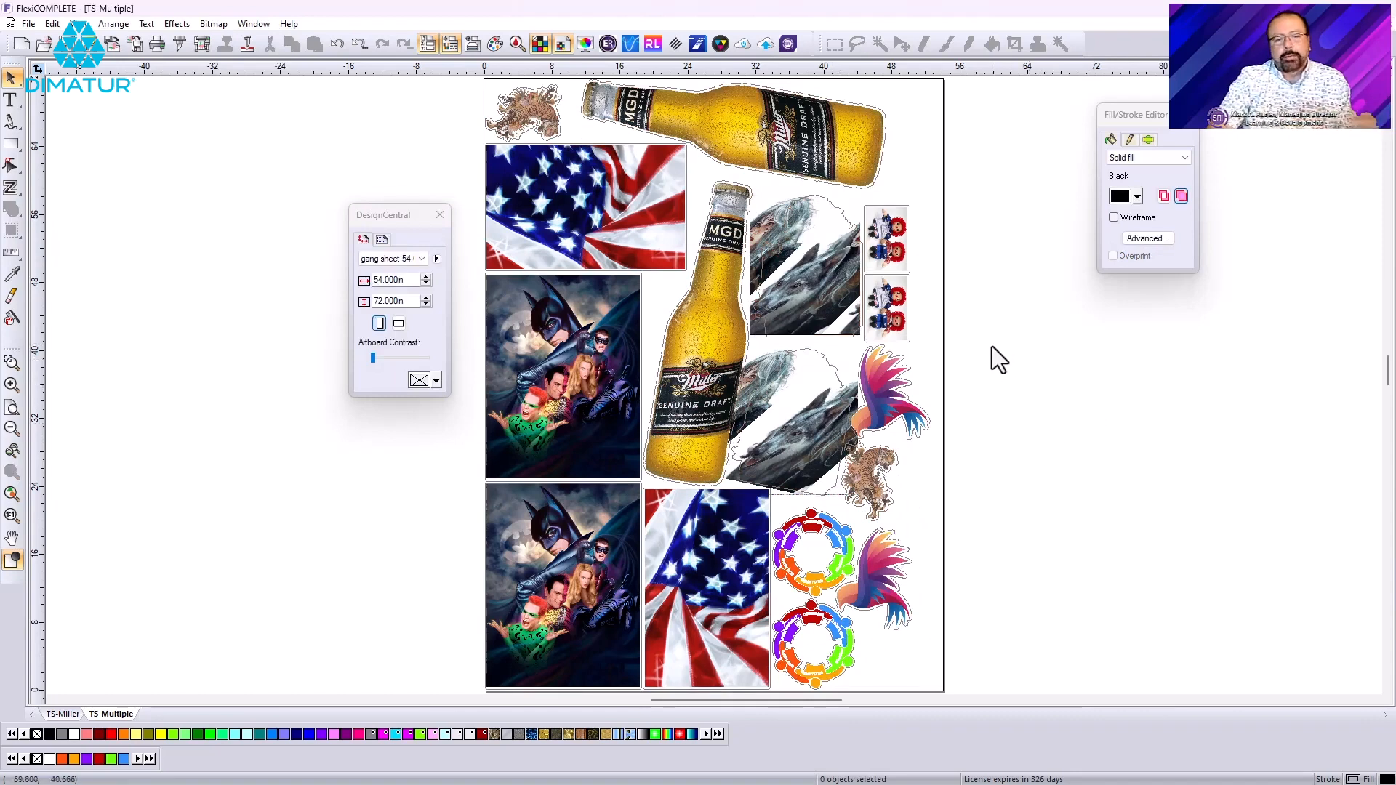
pyautogui.click(787, 274)
pyautogui.click(1054, 315)
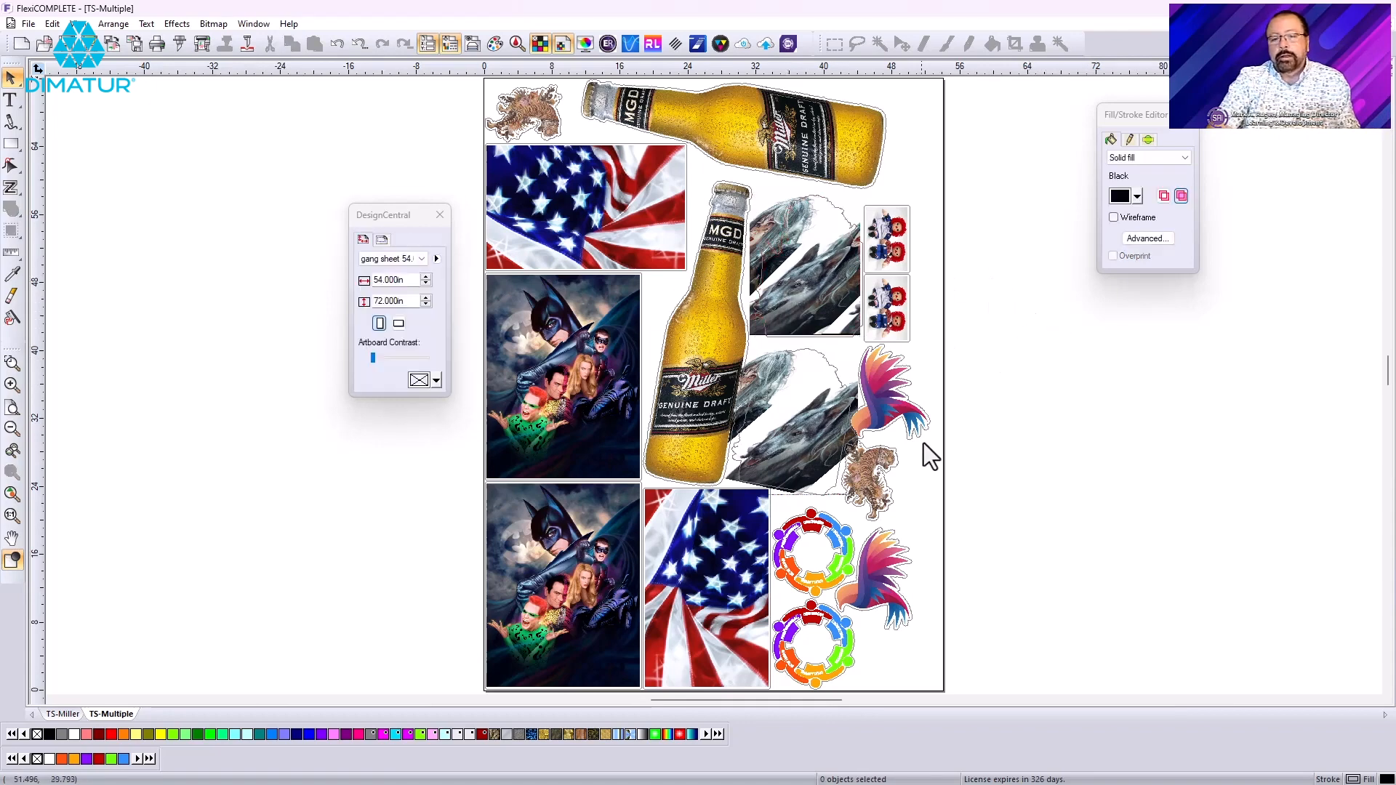
pyautogui.click(812, 429)
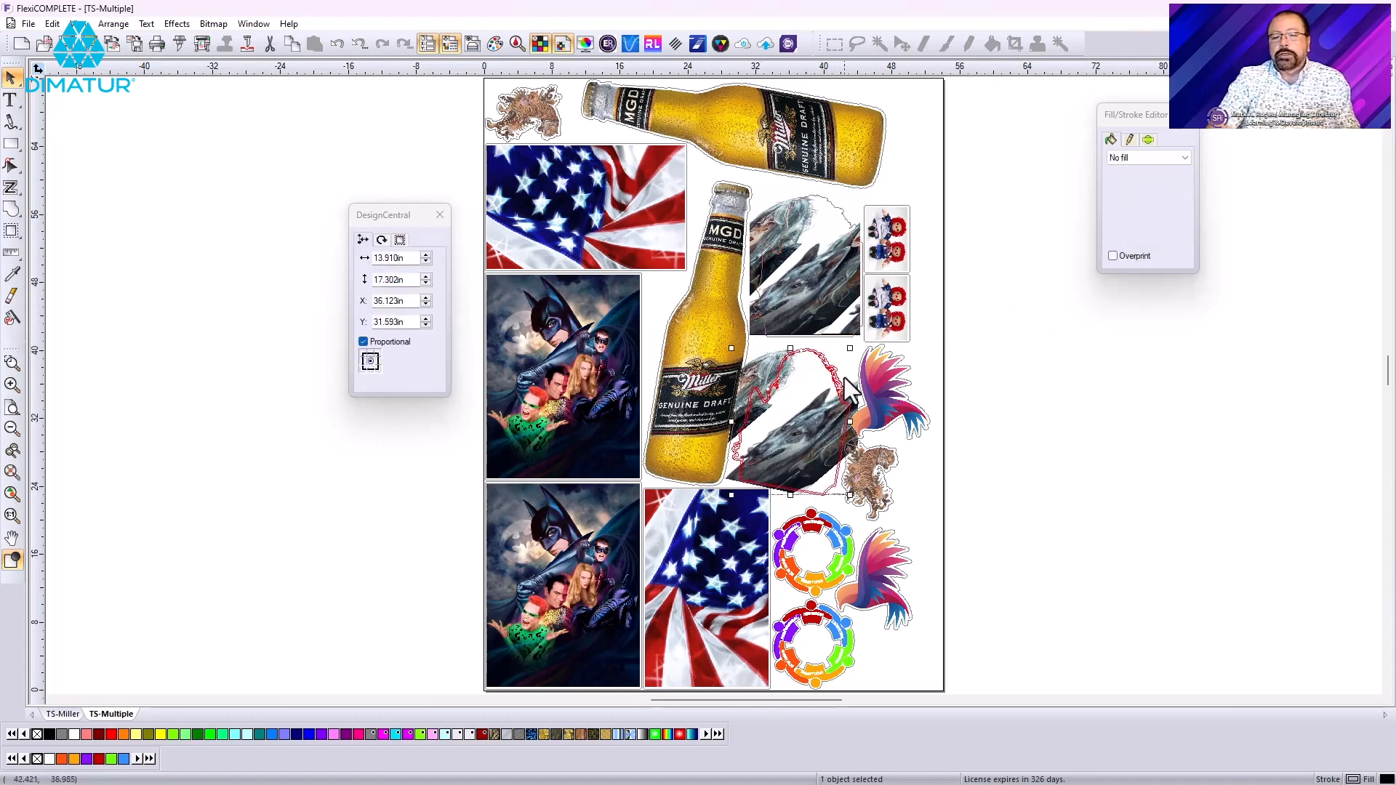
pyautogui.click(1045, 398)
pyautogui.click(809, 431)
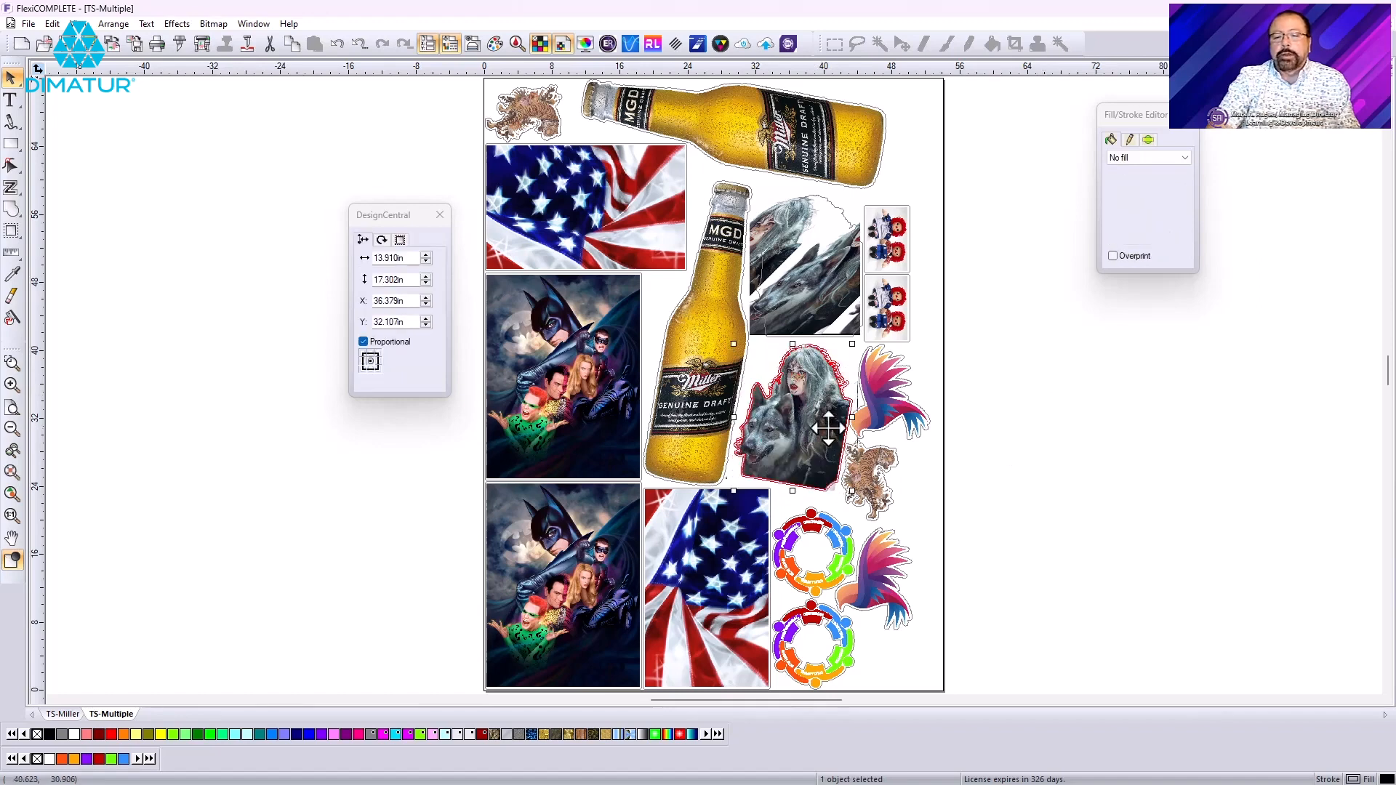
pyautogui.click(813, 266)
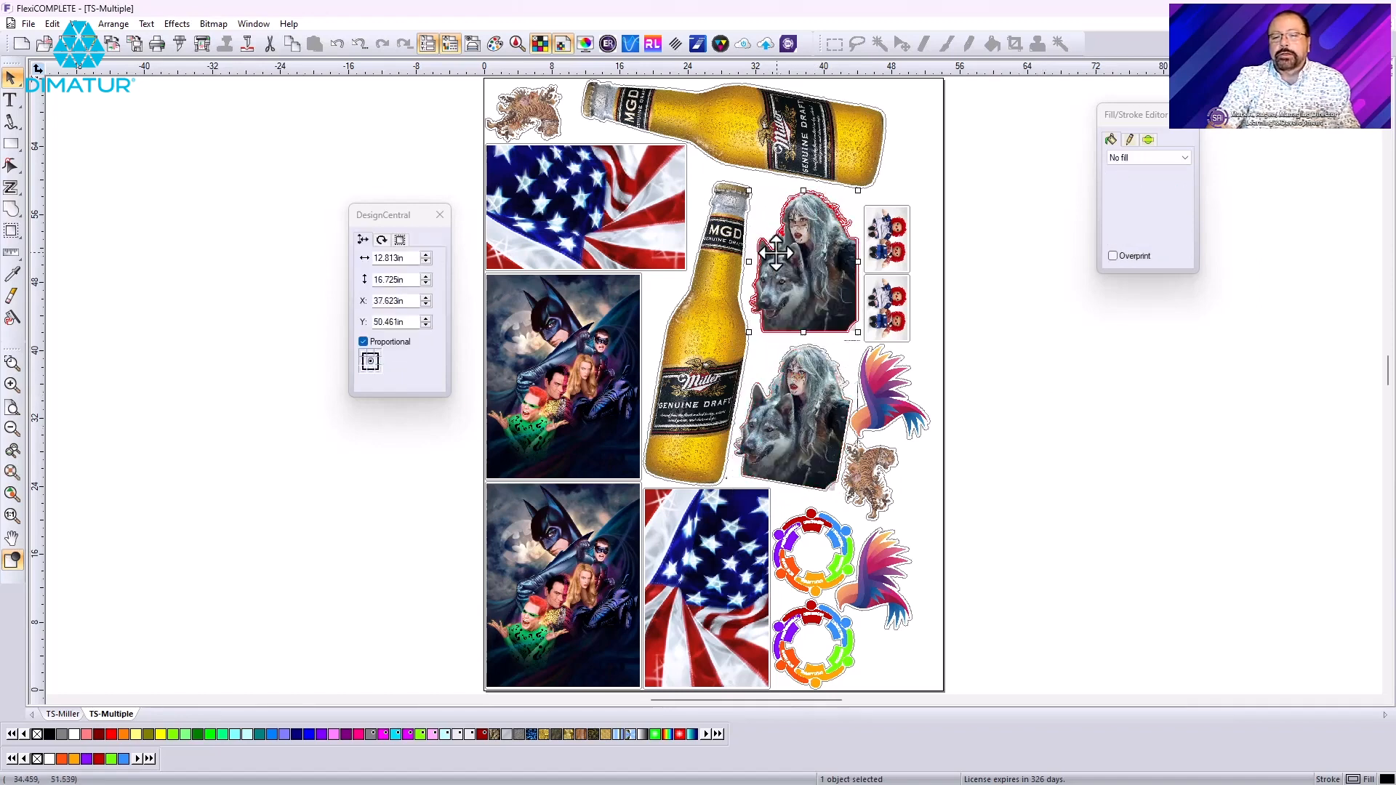
# - Nudge the lower woman-and-wolf graphic slightly away from the bird and tiger, to about X 36.0 in and Y 32.3 in
pyautogui.click(989, 440)
pyautogui.click(795, 437)
pyautogui.moveTo(794, 438); pyautogui.dragTo(807, 435)
pyautogui.click(1014, 453)
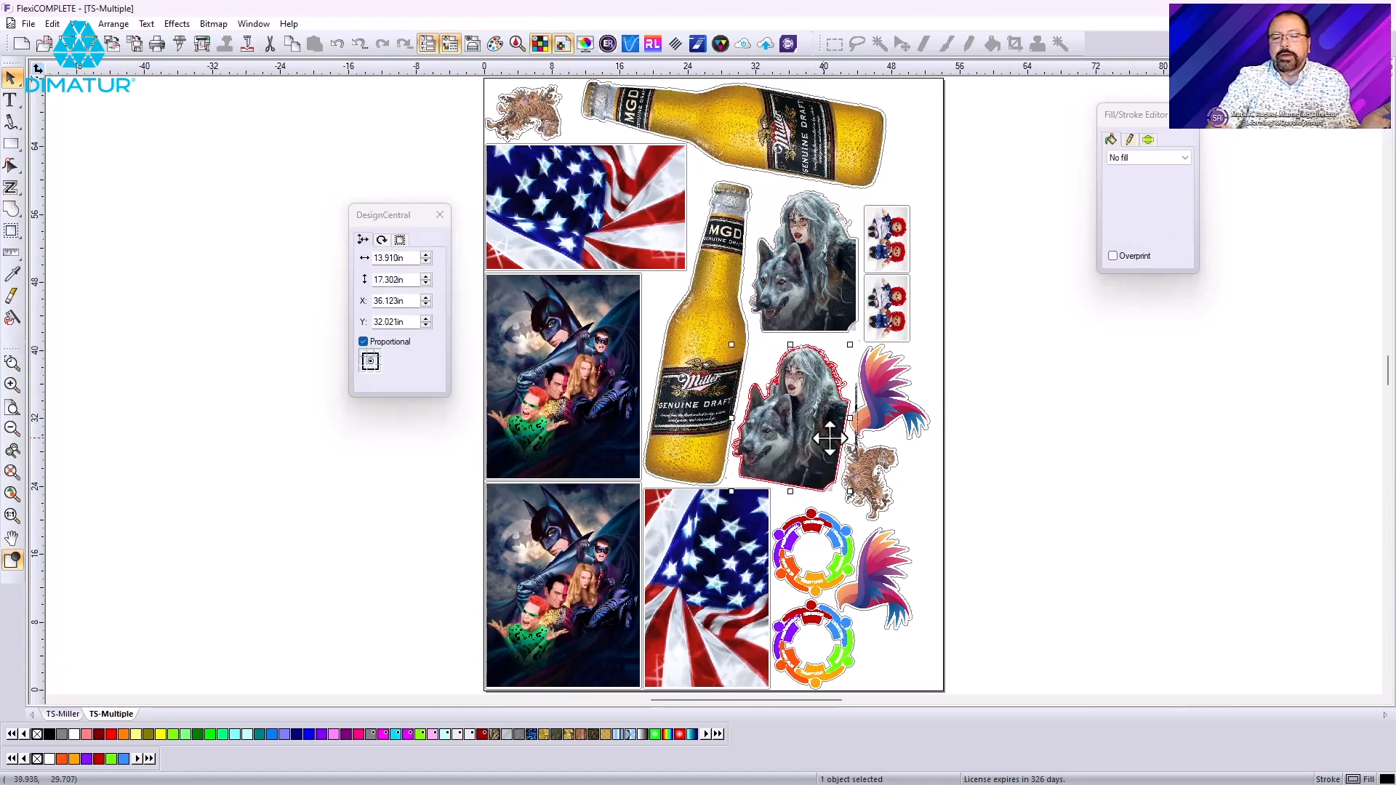
pyautogui.click(1044, 398)
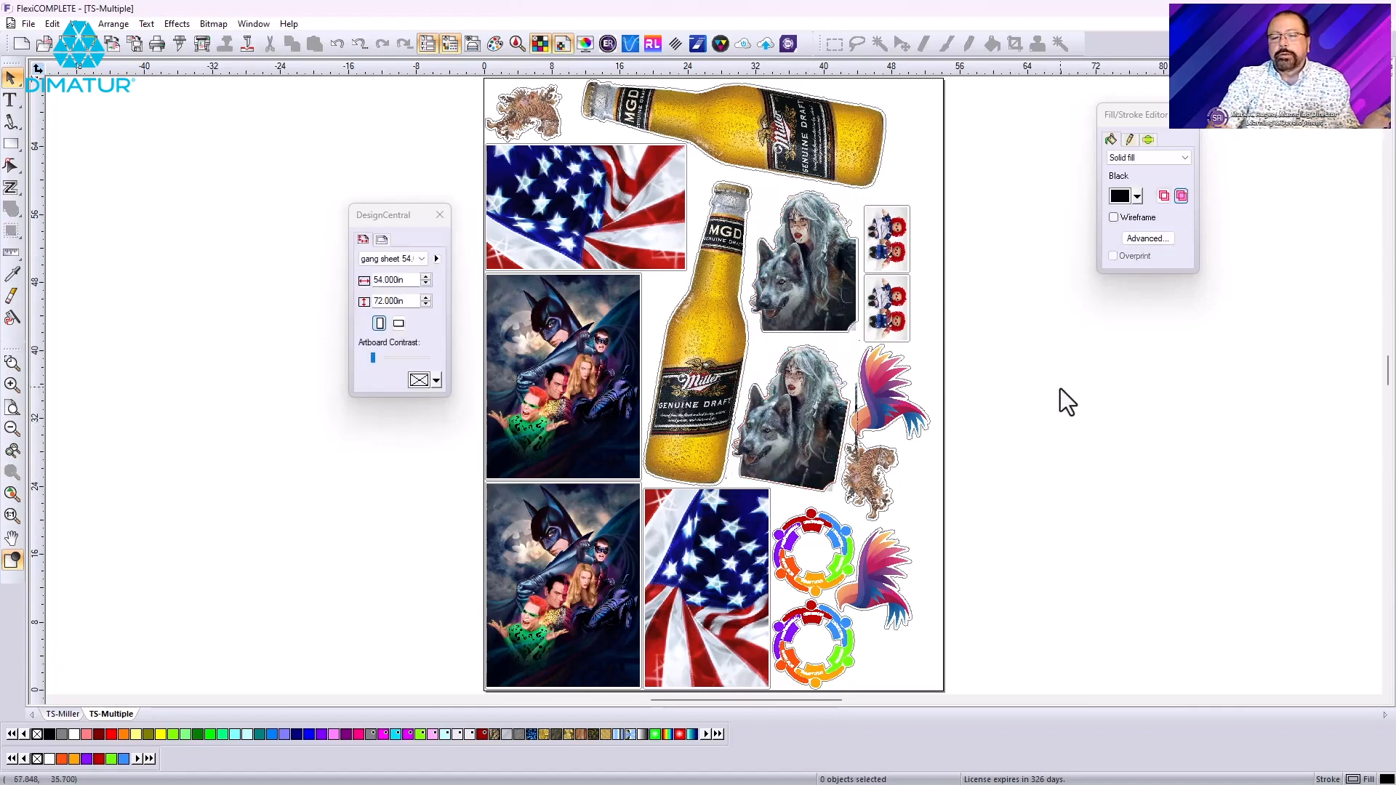
pyautogui.click(829, 413)
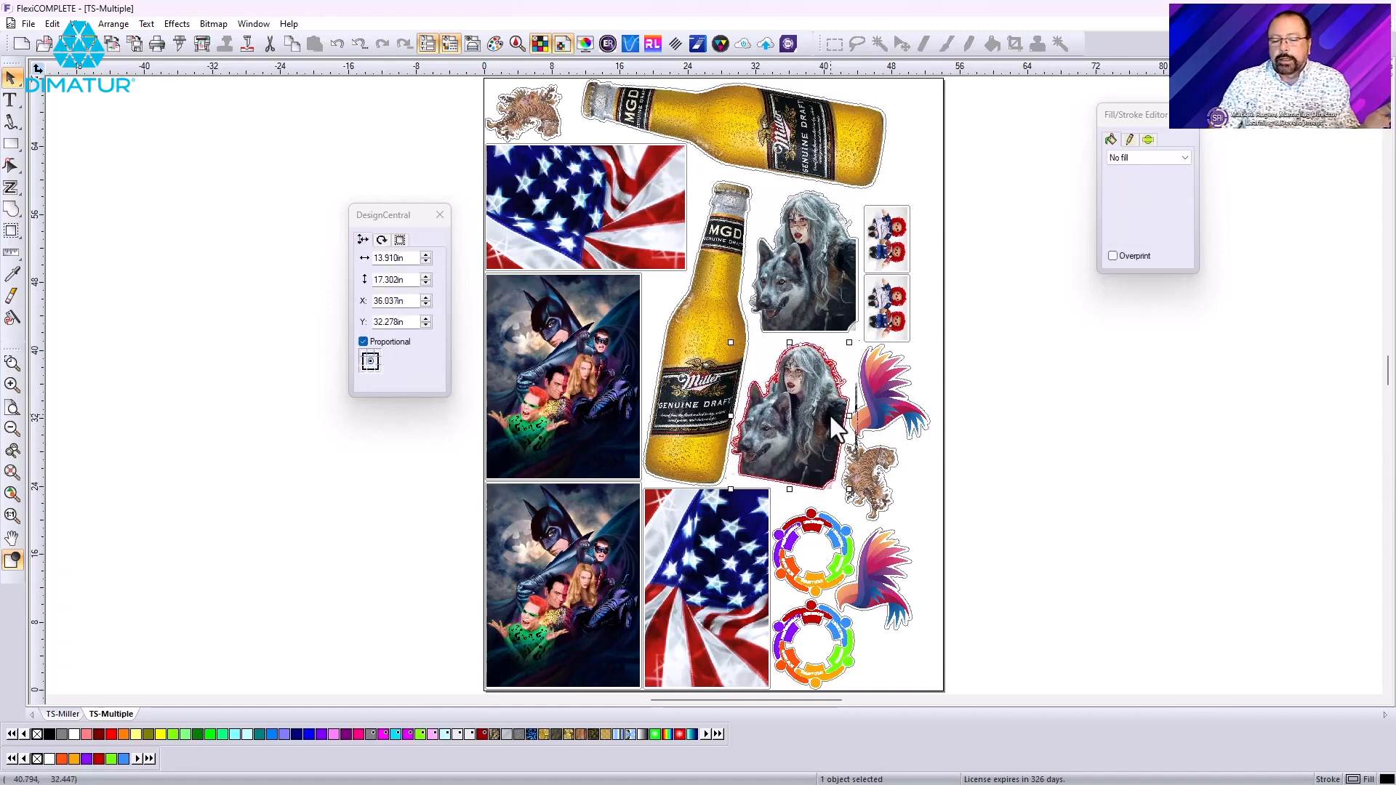
pyautogui.click(1095, 401)
pyautogui.click(861, 483)
pyautogui.click(933, 421)
pyautogui.click(901, 413)
pyautogui.click(1183, 429)
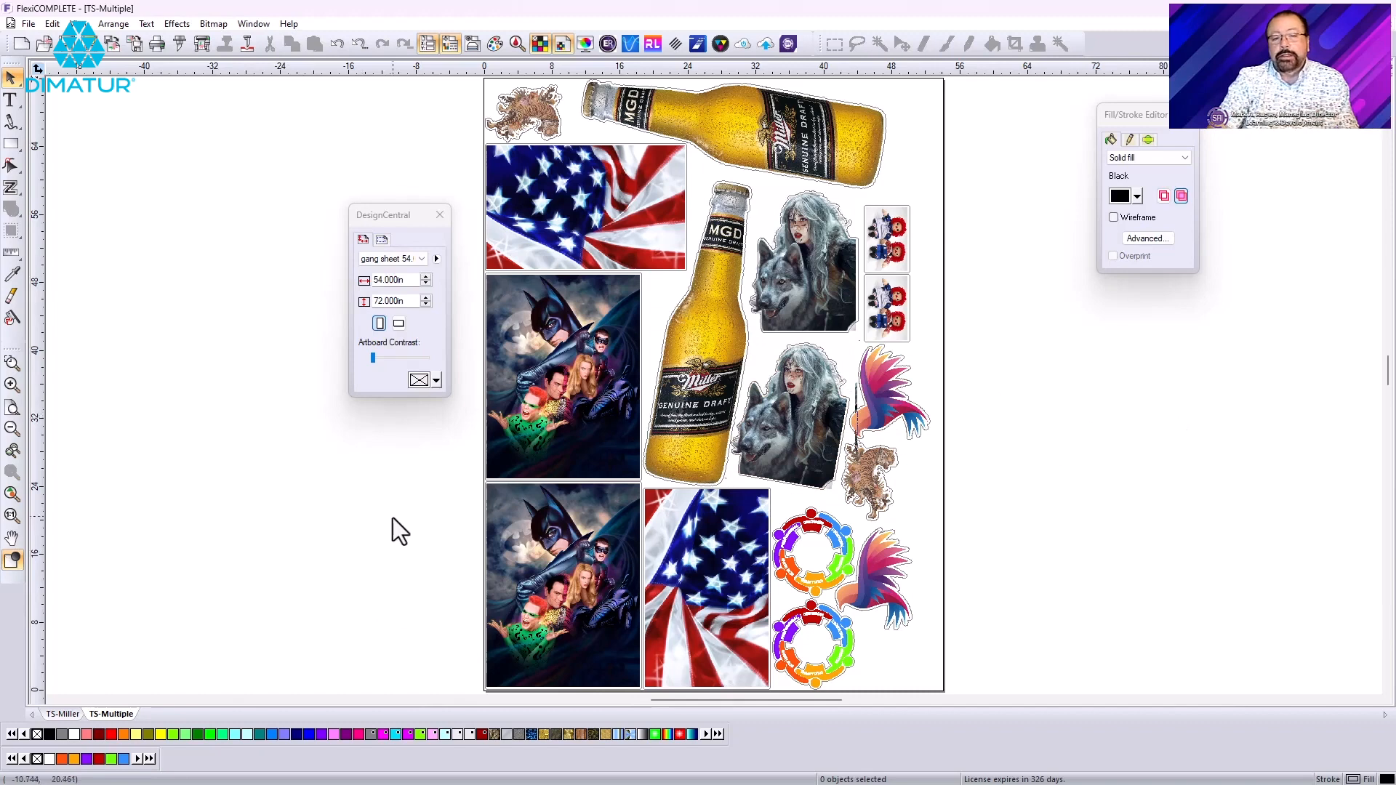
# - Open the nested sheet in RIP and Print, keep the RIP and Print settings, and preview the whole job
pyautogui.click(202, 42)
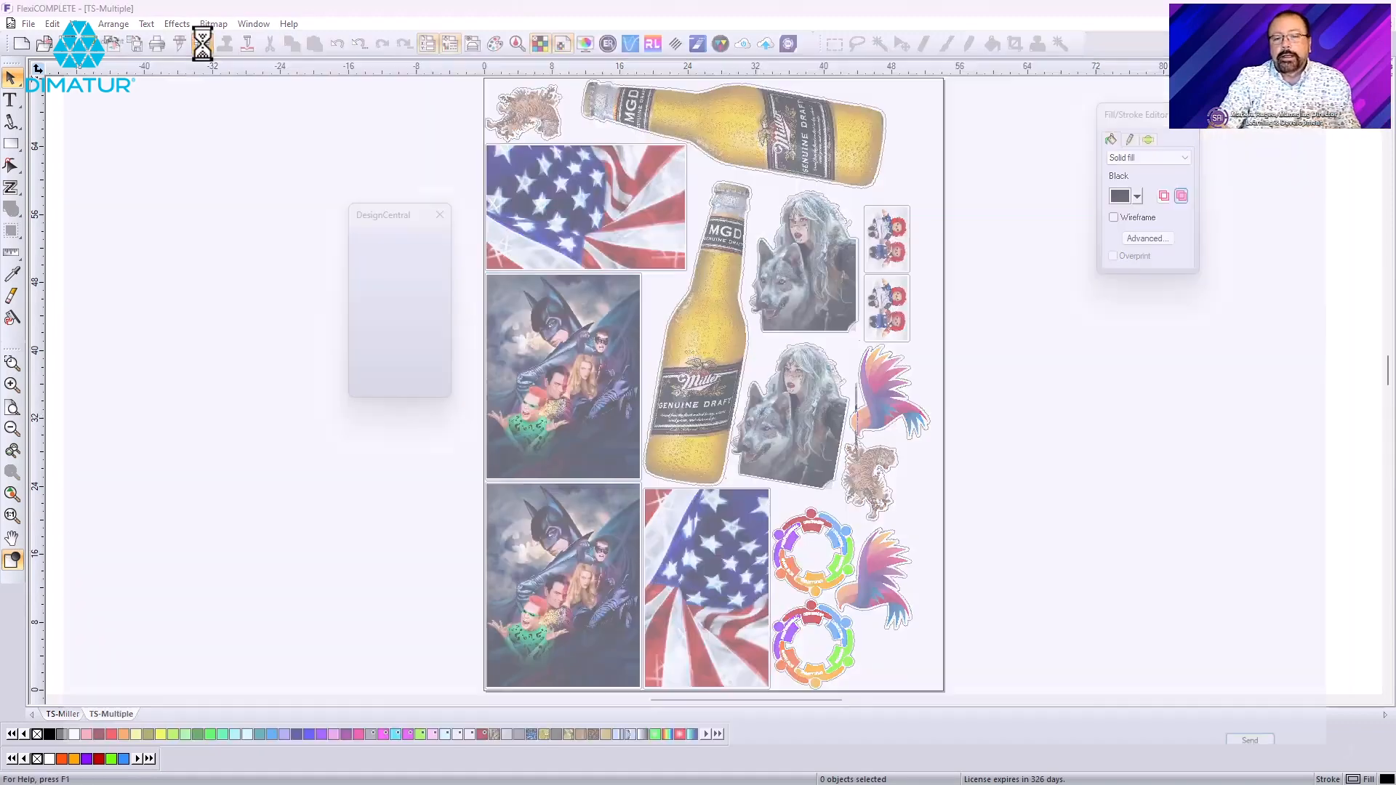
pyautogui.click(680, 499)
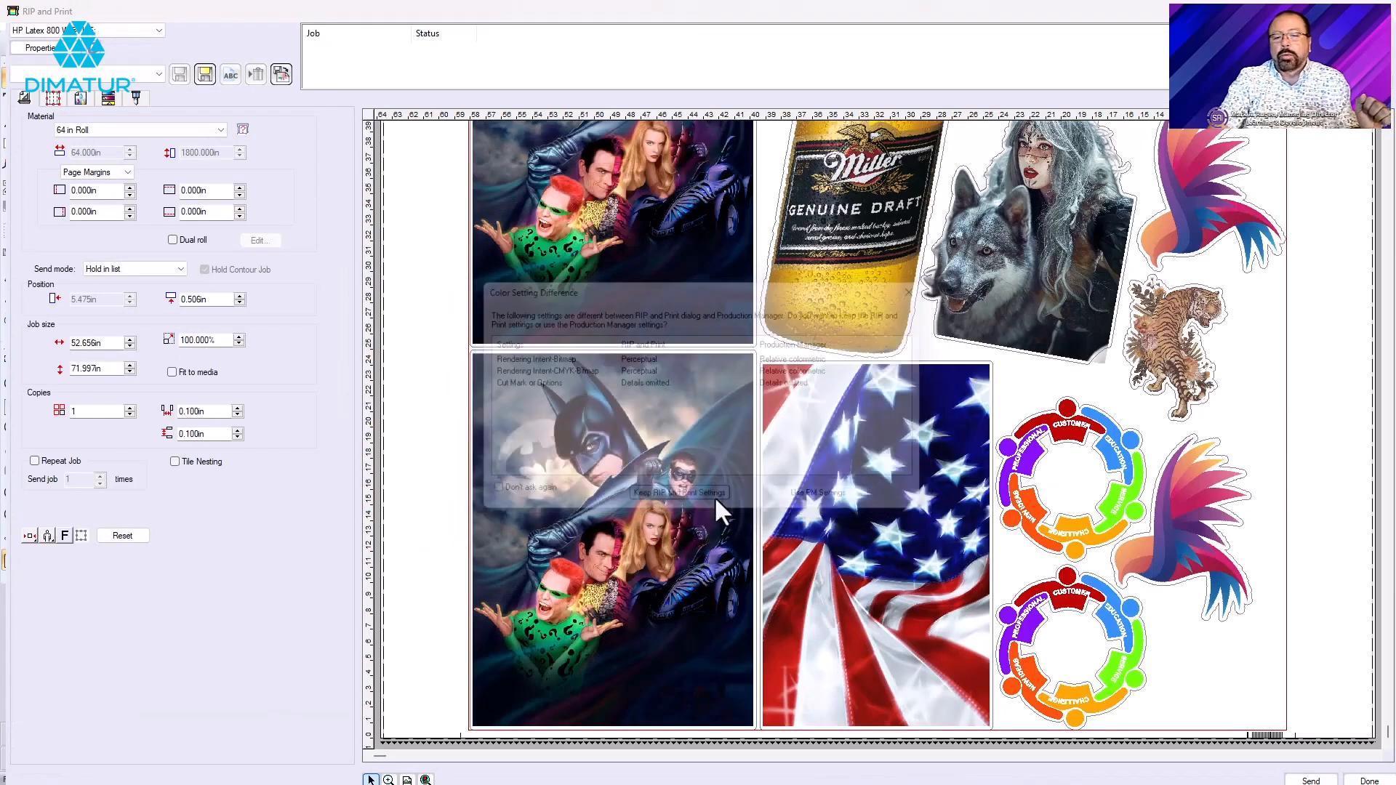
pyautogui.click(811, 458)
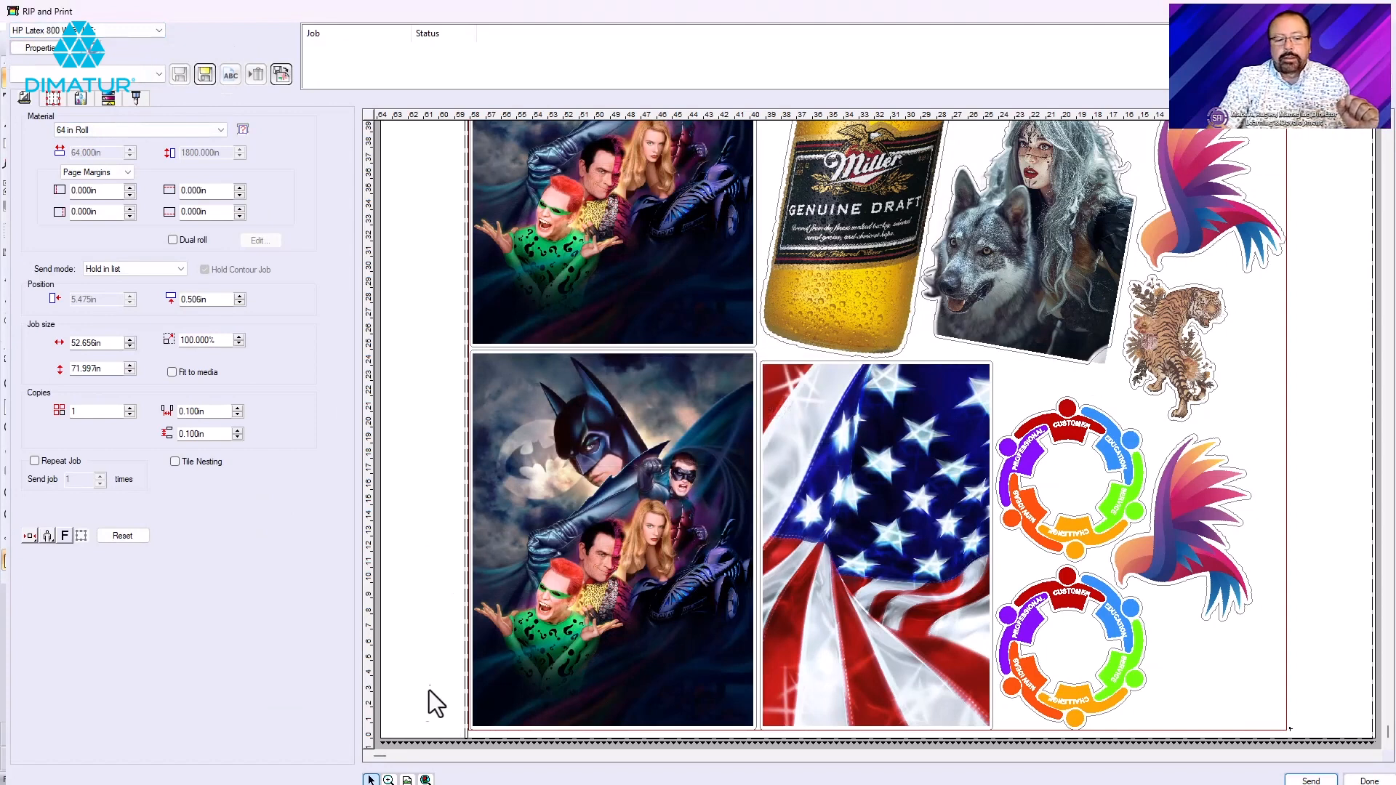
pyautogui.click(425, 779)
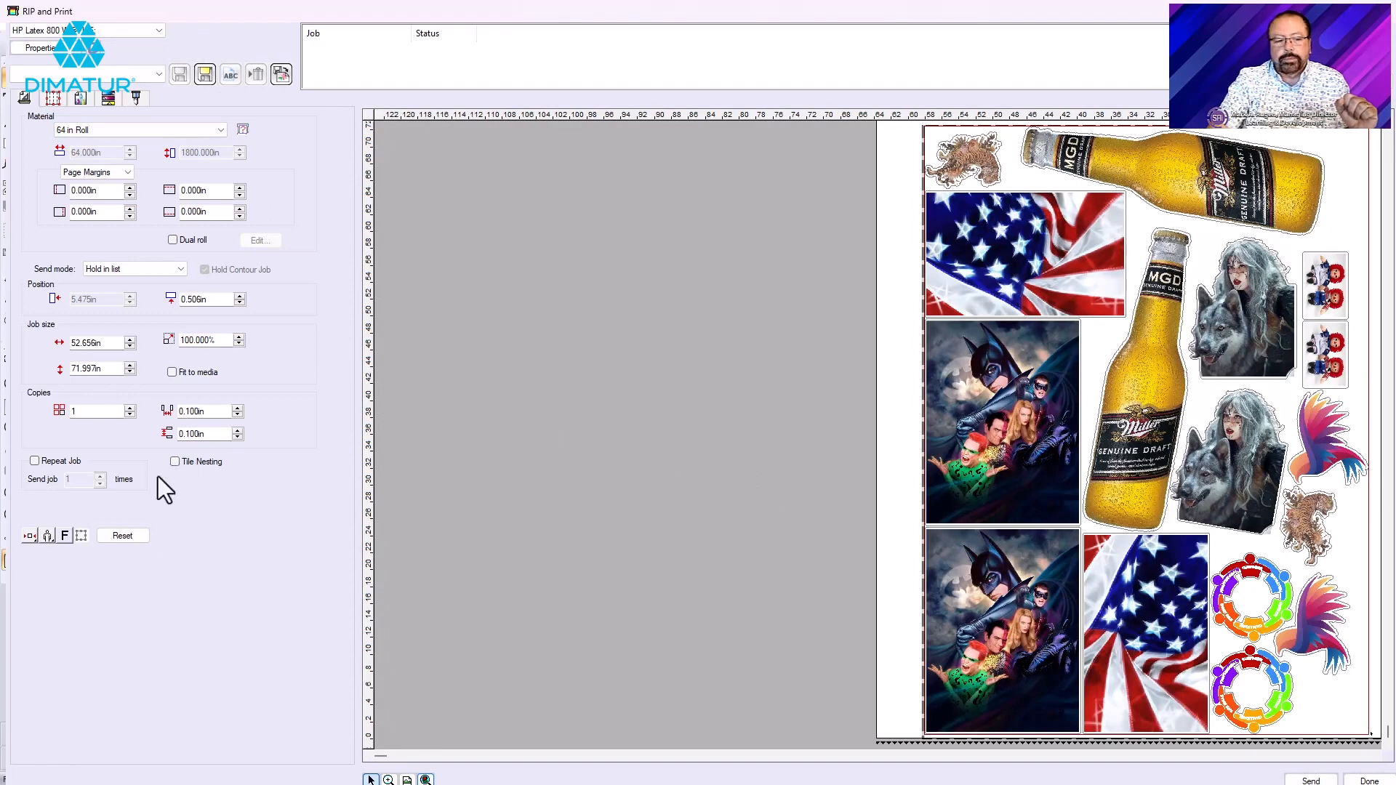
# - Shift the job along the 64 in roll to a 1.366 in offset in the preview and close without sending
pyautogui.click(30, 537)
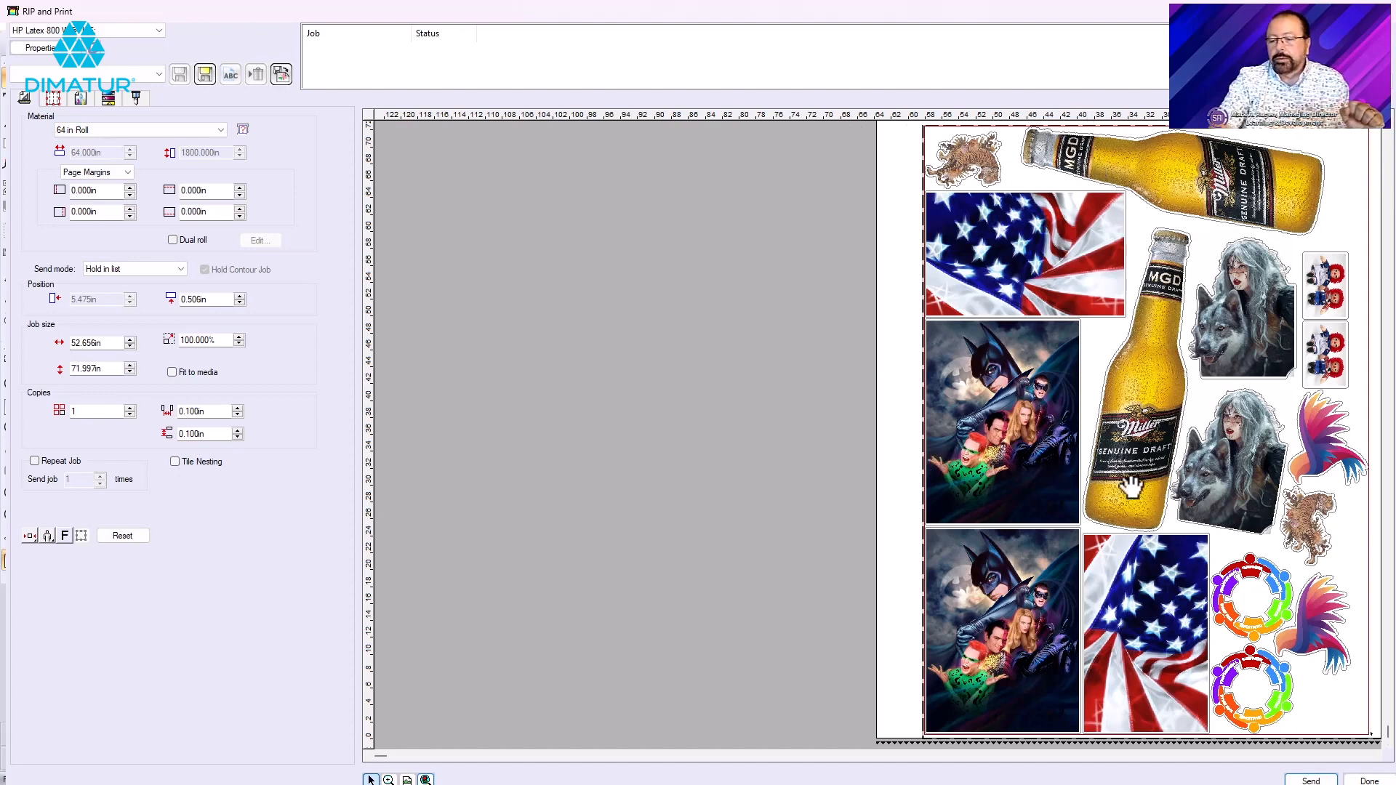
pyautogui.moveTo(1131, 486); pyautogui.dragTo(1126, 469)
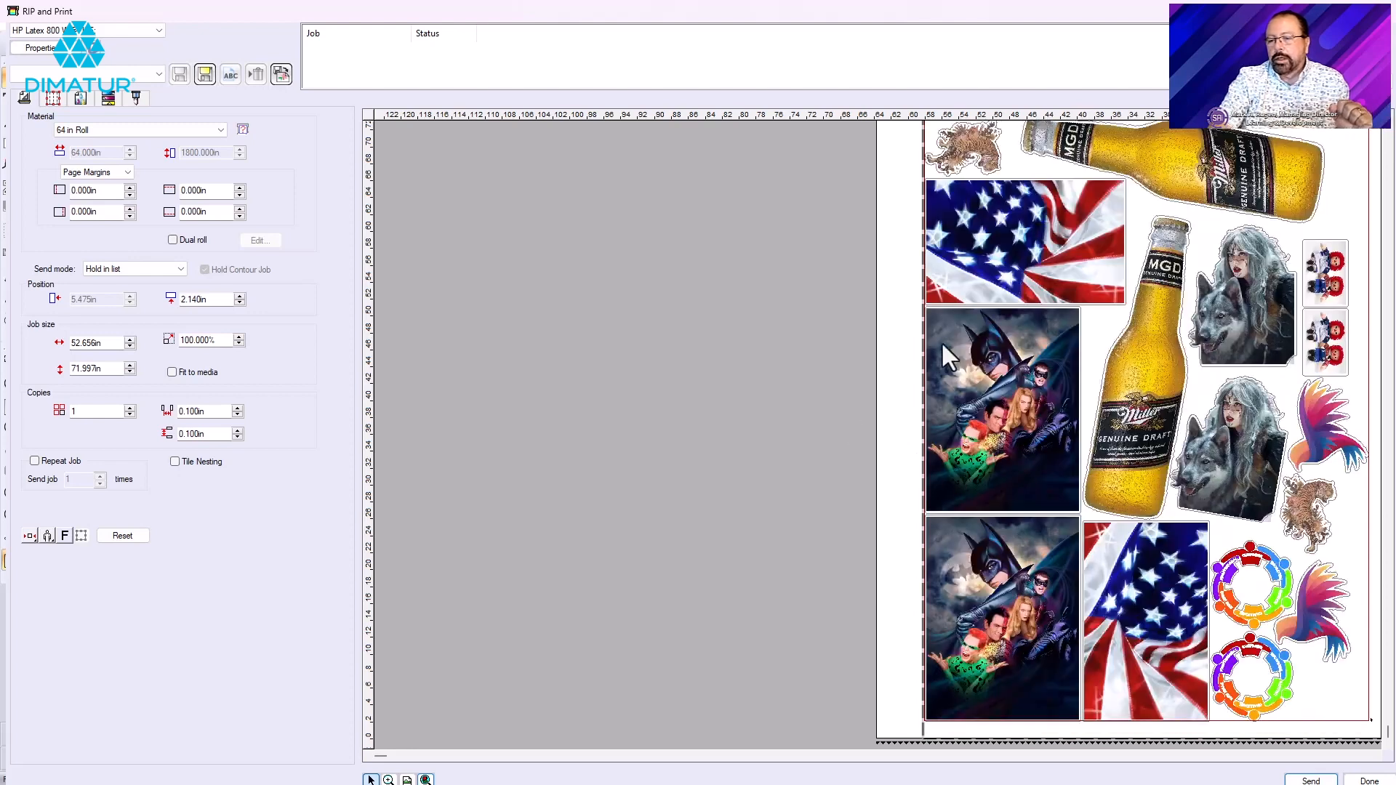
pyautogui.moveTo(1142, 538); pyautogui.dragTo(1141, 549)
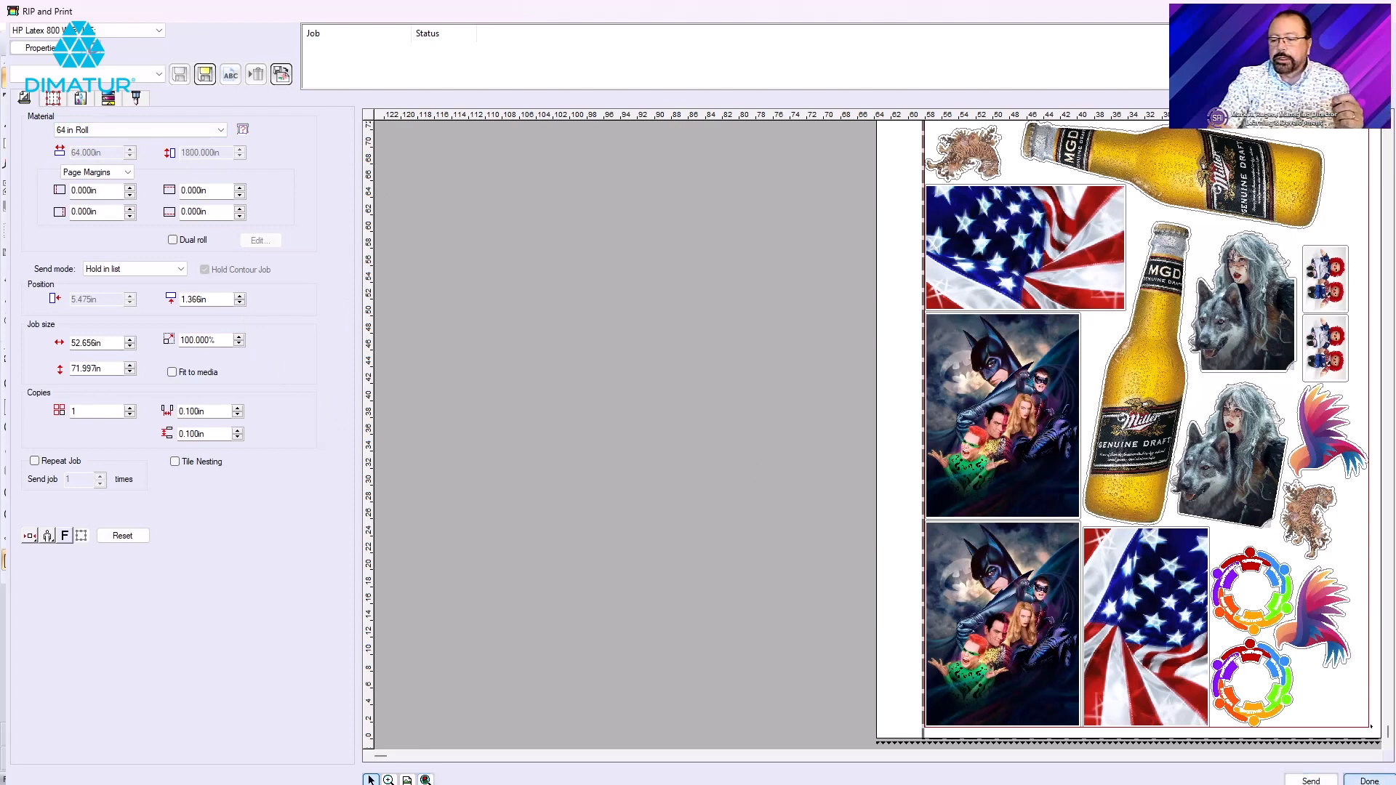
pyautogui.click(1369, 781)
pyautogui.click(611, 379)
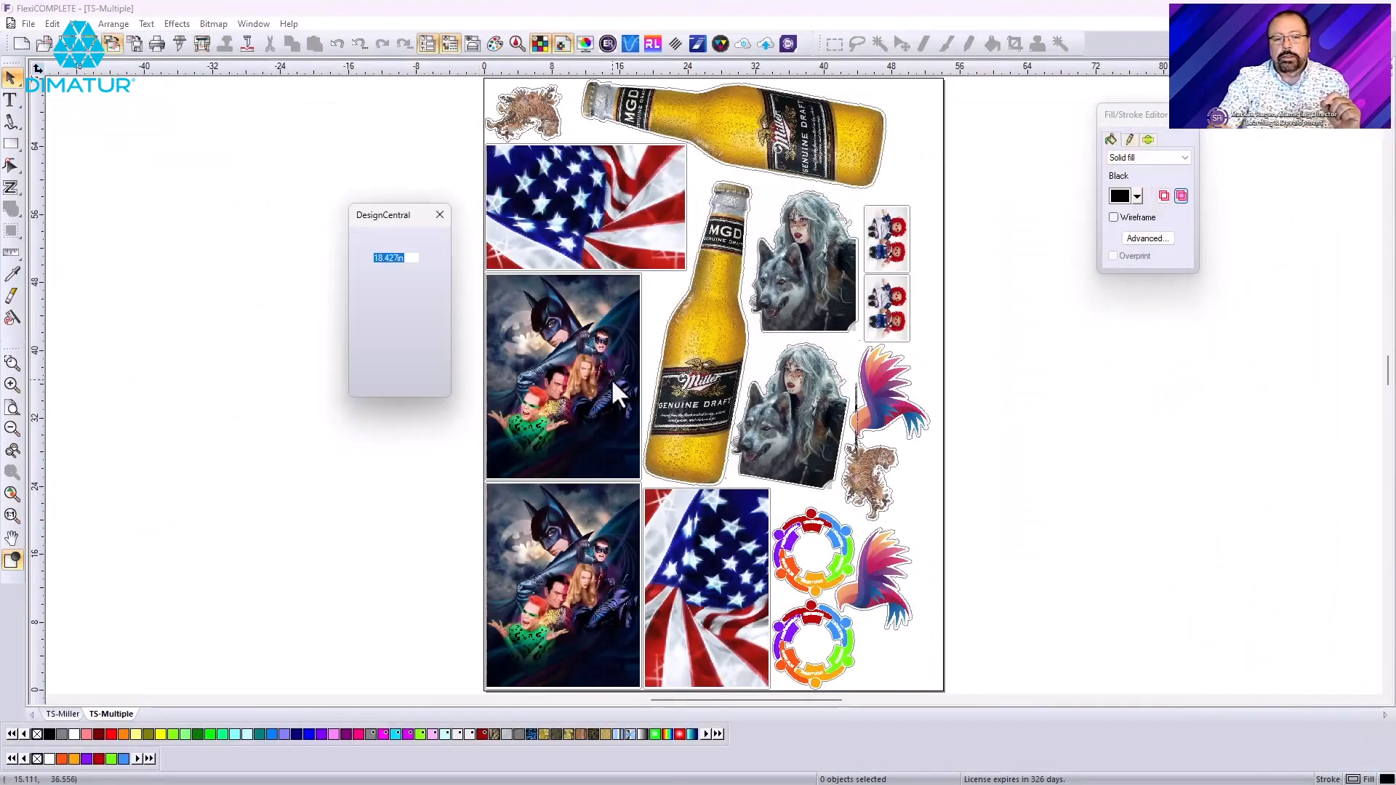
# - Undo the manual nudges and the True Shape Nest to restore the original unnested graphics
pyautogui.click(335, 45)
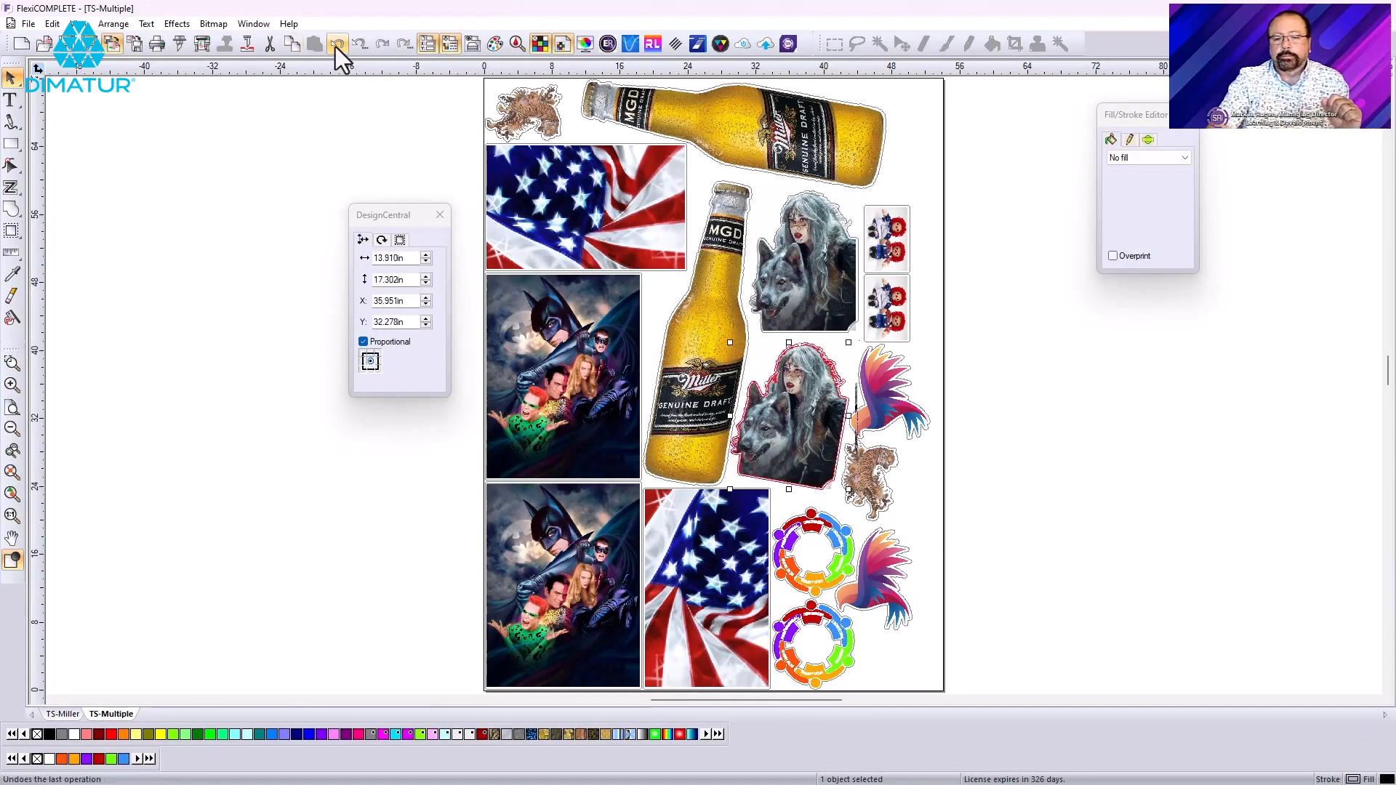
pyautogui.click(335, 45)
pyautogui.click(335, 45)
pyautogui.click(335, 45)
pyautogui.click(335, 45)
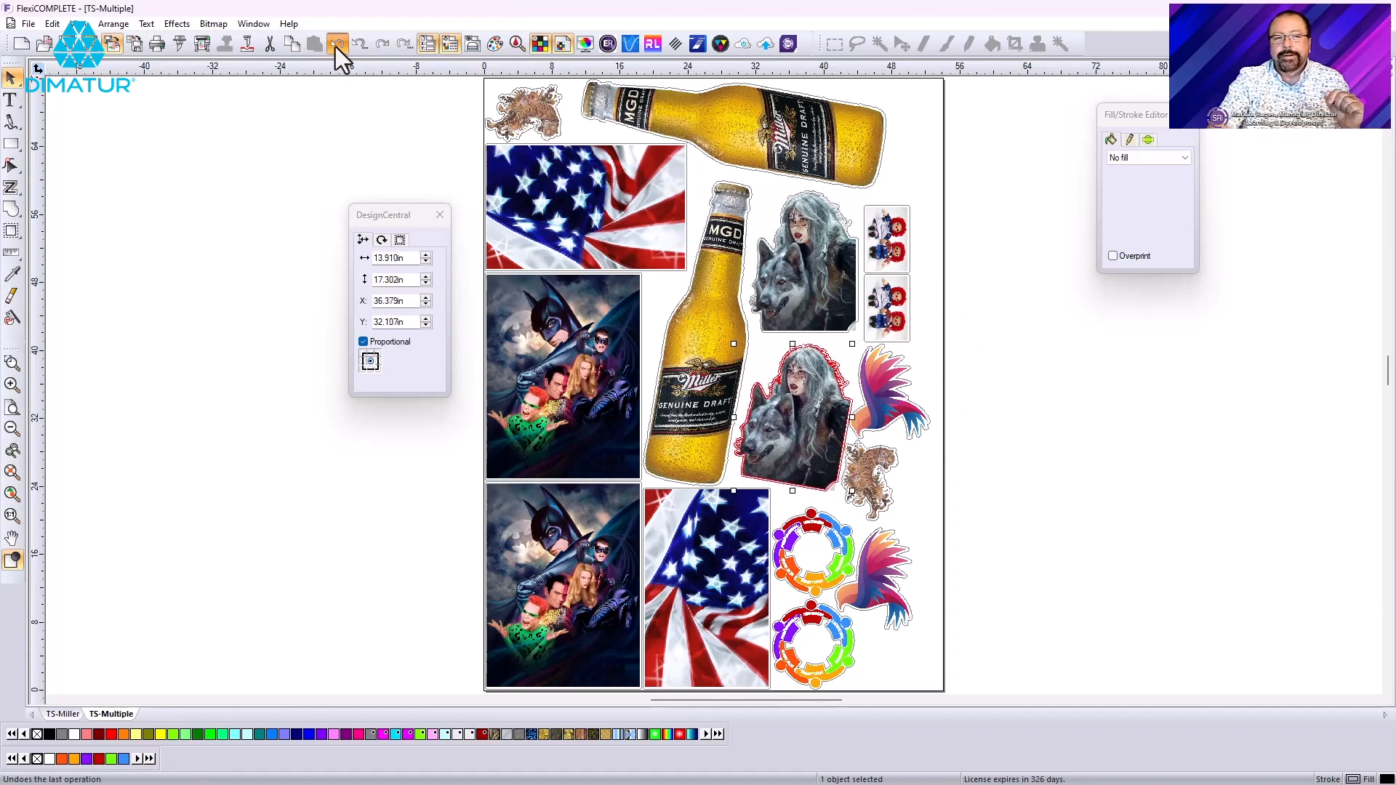
pyautogui.click(335, 45)
pyautogui.click(335, 45)
pyautogui.click(335, 45)
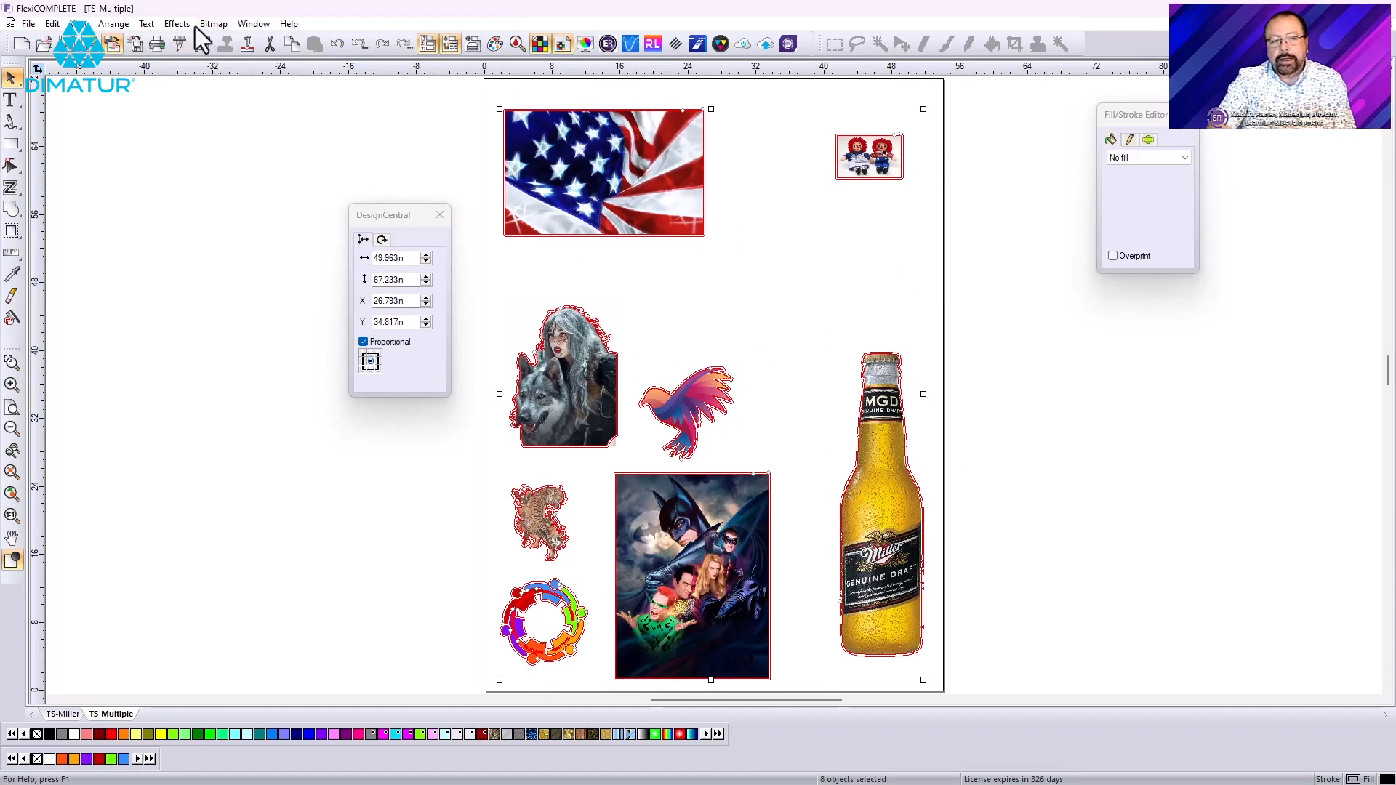
# - Preview a True Shape Nest of the selected graphics on the 54 by 72 in sheet with a 90° rotation step and 0.200 in spacing
pyautogui.click(122, 24)
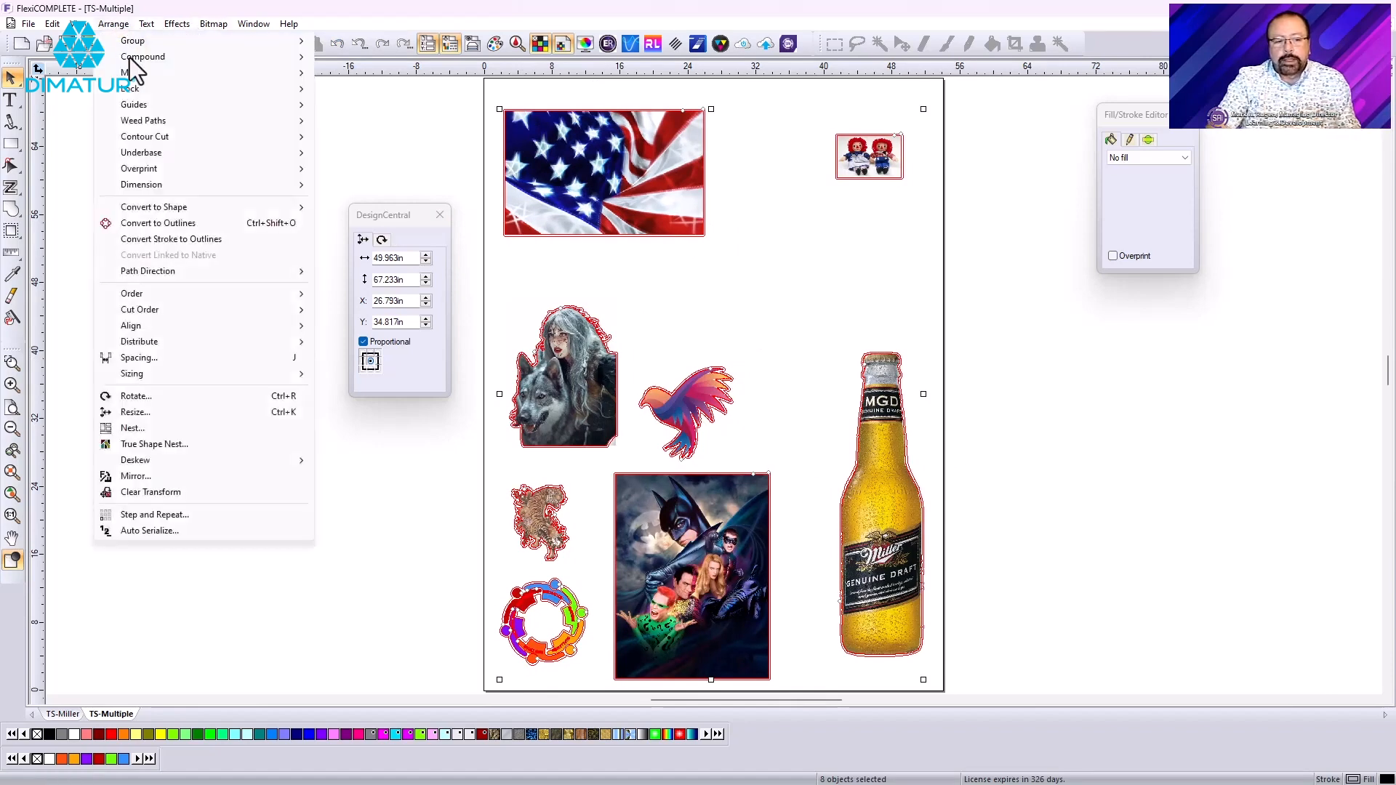
pyautogui.click(159, 445)
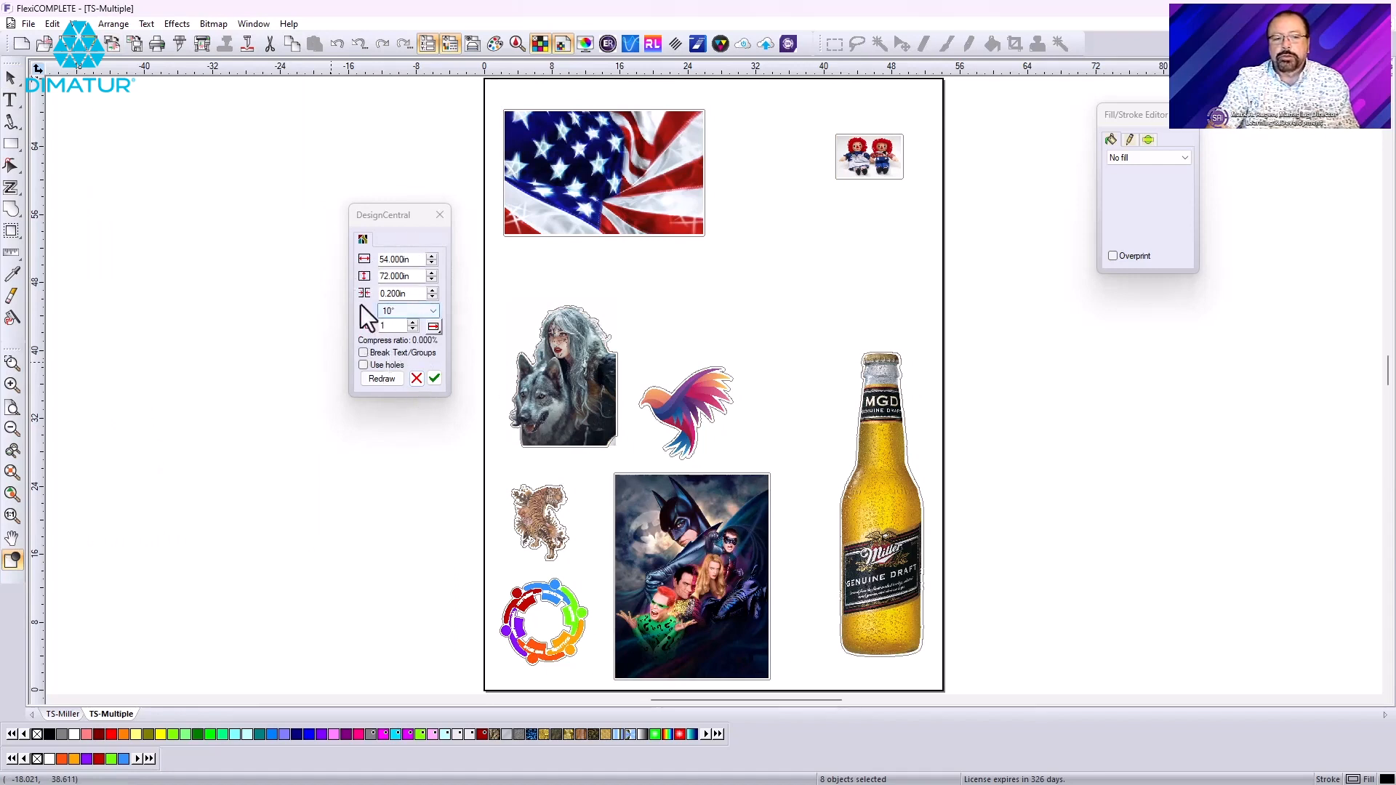
pyautogui.click(433, 312)
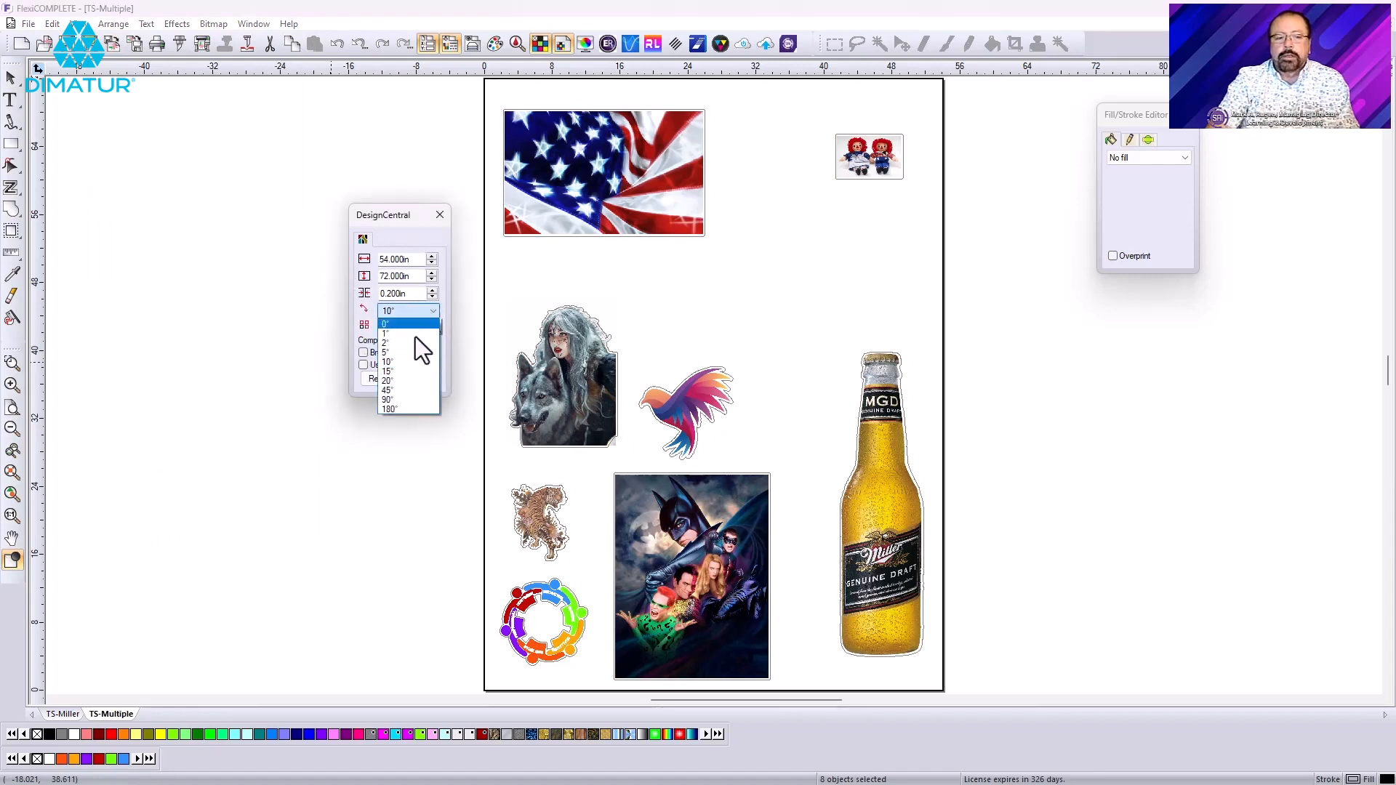
pyautogui.click(404, 400)
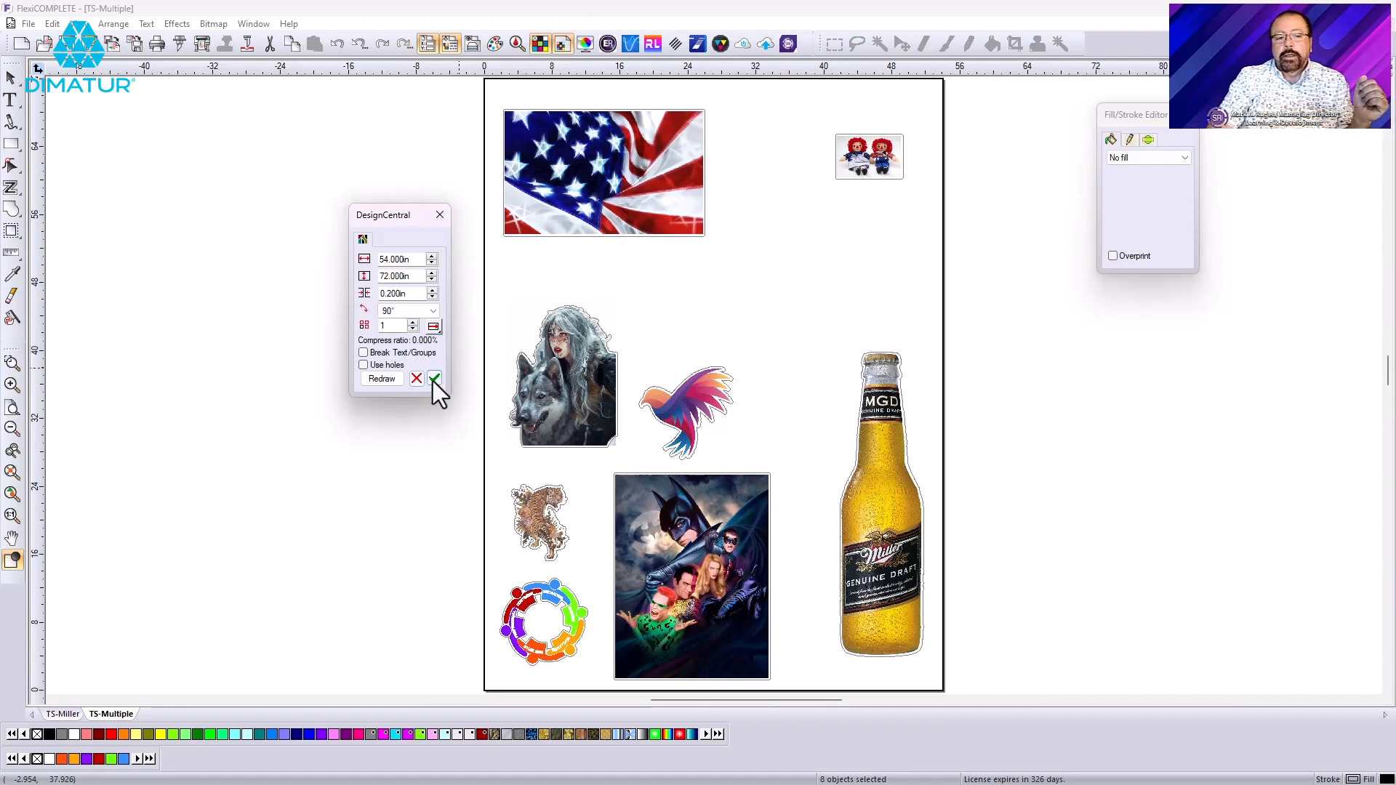
pyautogui.click(384, 378)
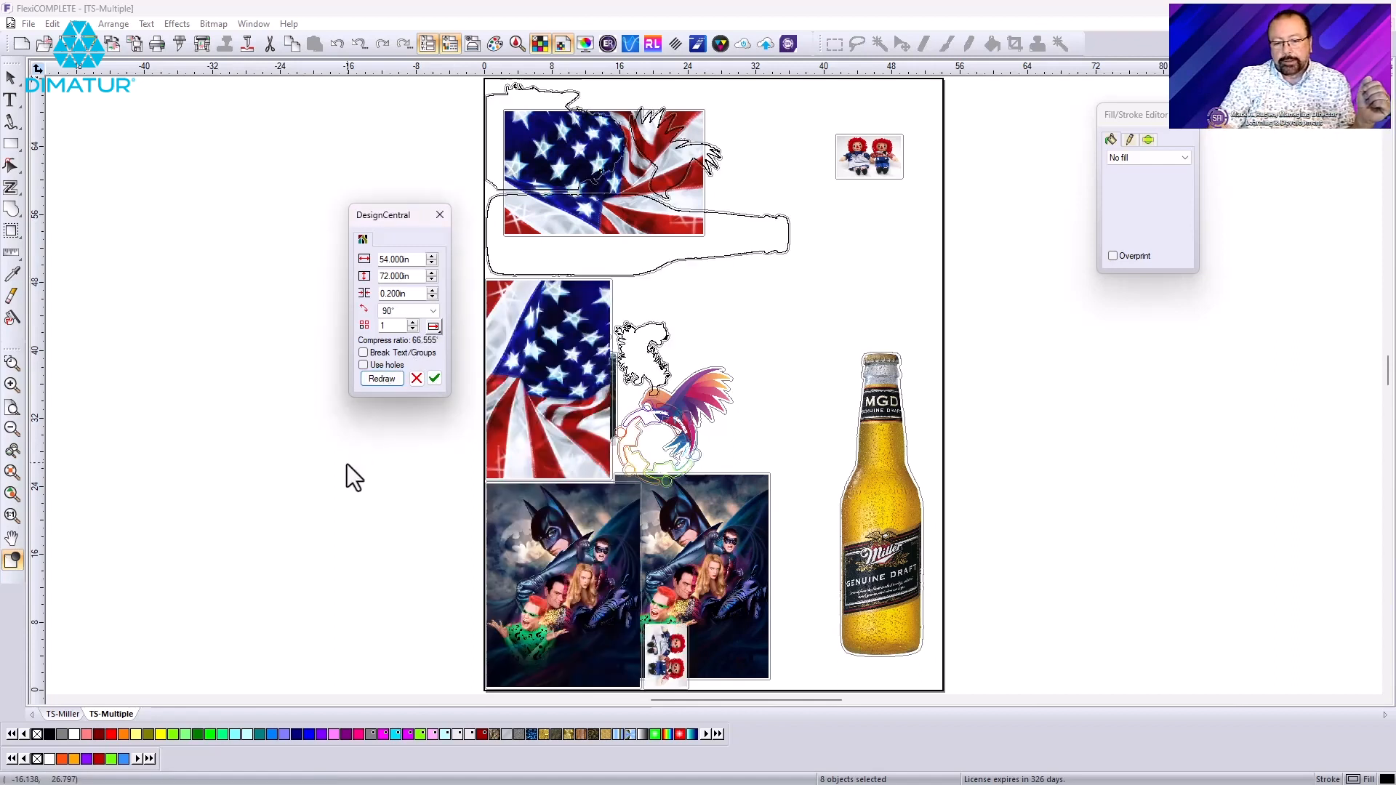
# - Increase the nest to two copies of each graphic, recalculate the layout, apply it and deselect everything
pyautogui.click(413, 323)
pyautogui.click(383, 378)
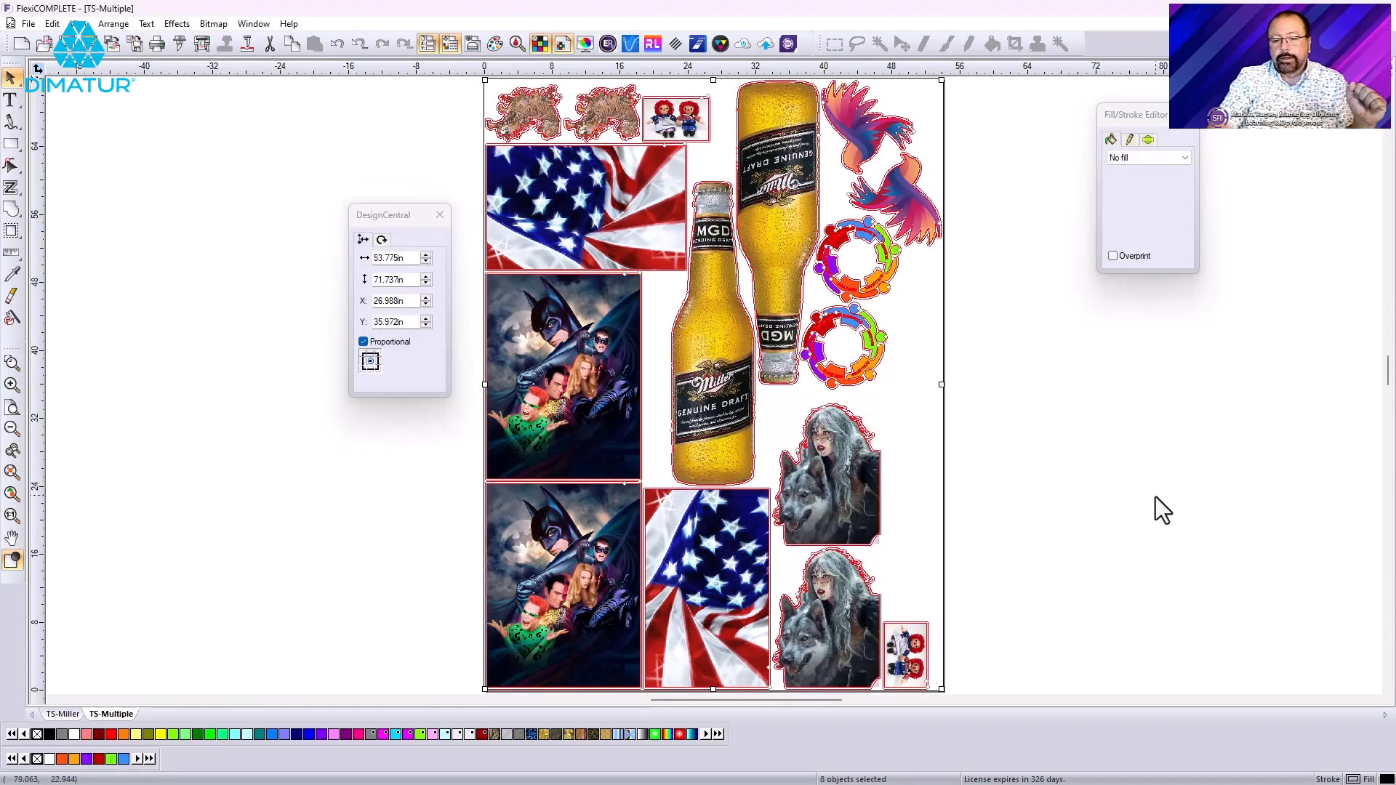
pyautogui.click(1155, 498)
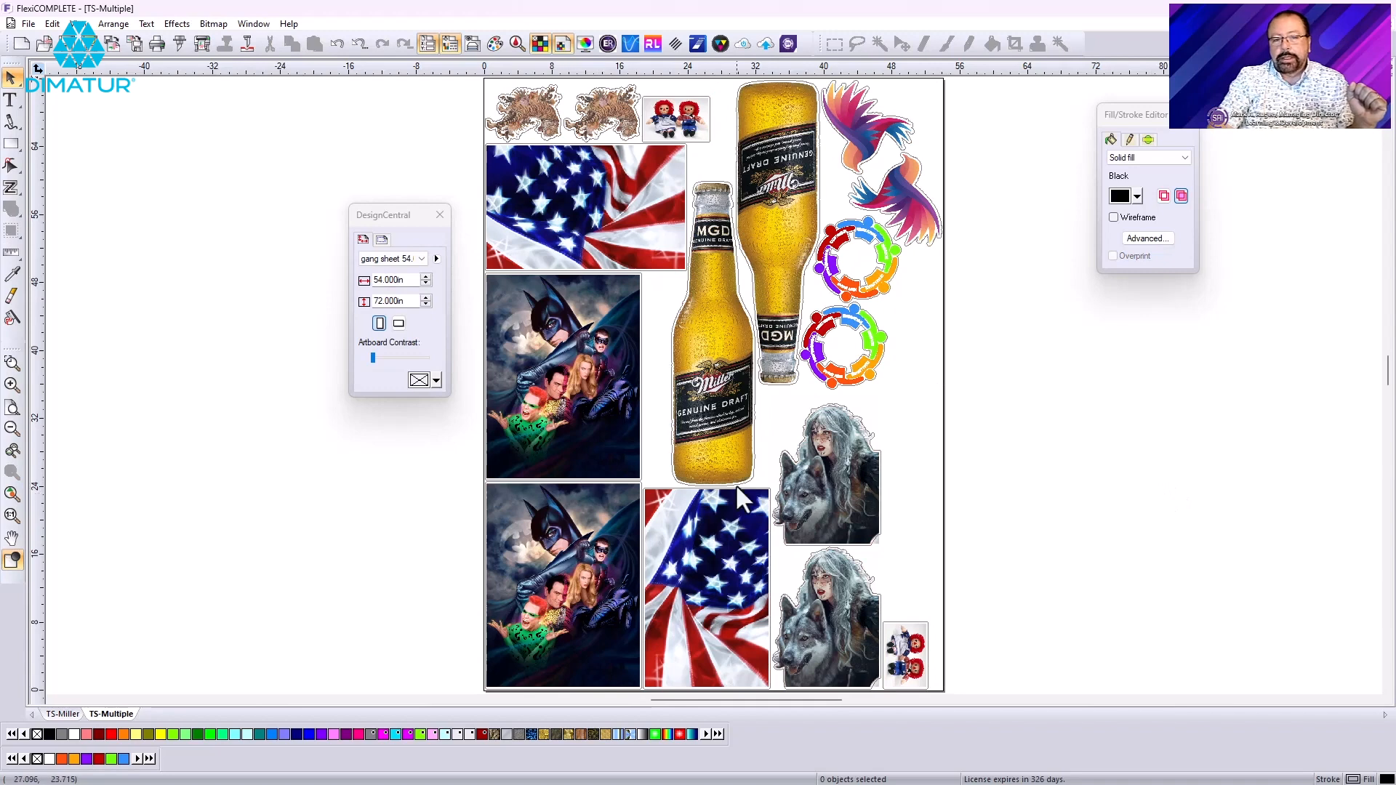